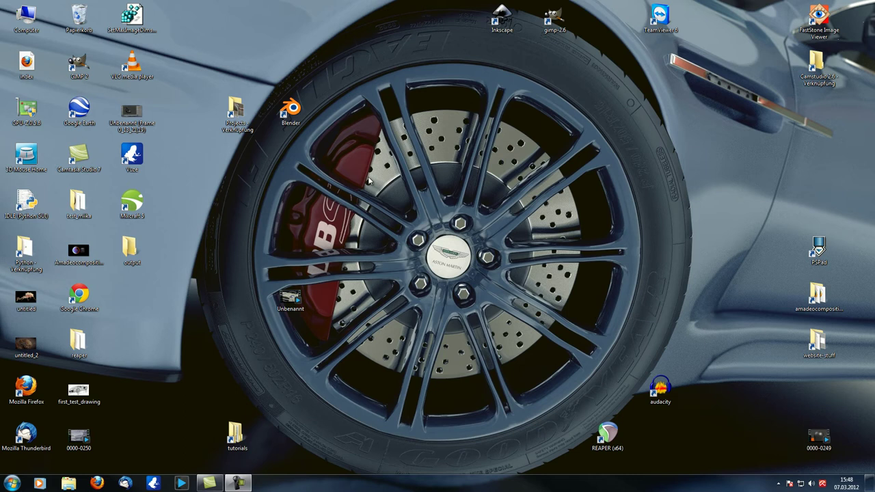
Step: Launch Blender and open the World settings of the default scene
{"action": "double_click", "coordinate": [291, 109]}
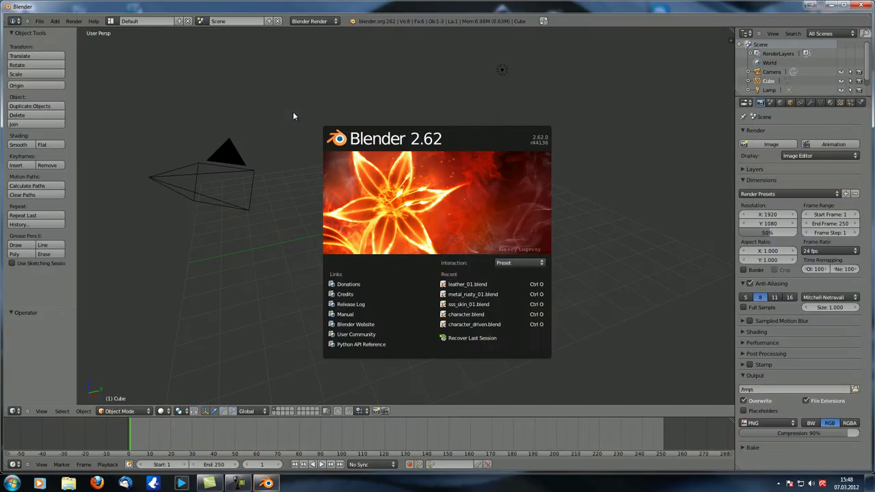
{"action": "left_click", "coordinate": [780, 103]}
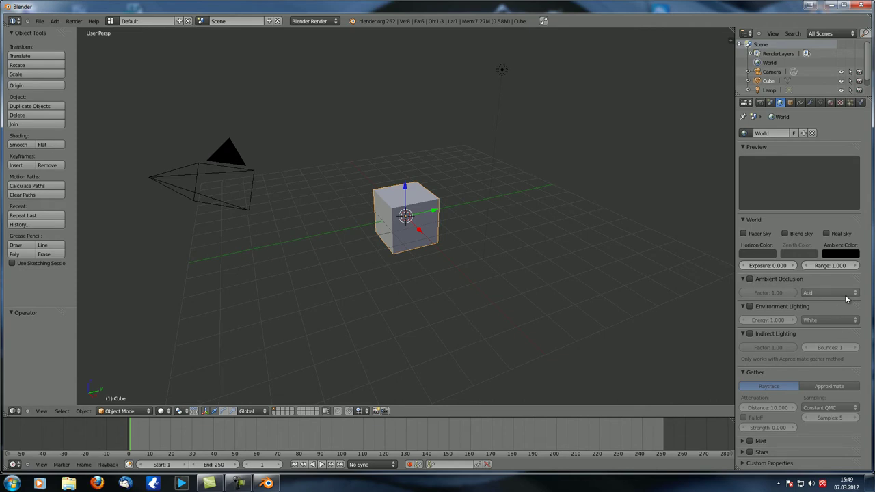
Step: Look over the Mist and Stars options and collapse all World sections from Ambient Occlusion through Stars
{"action": "left_click", "coordinate": [743, 442]}
{"action": "scroll", "coordinate": [744, 446], "scroll_direction": "down", "scroll_amount": 2}
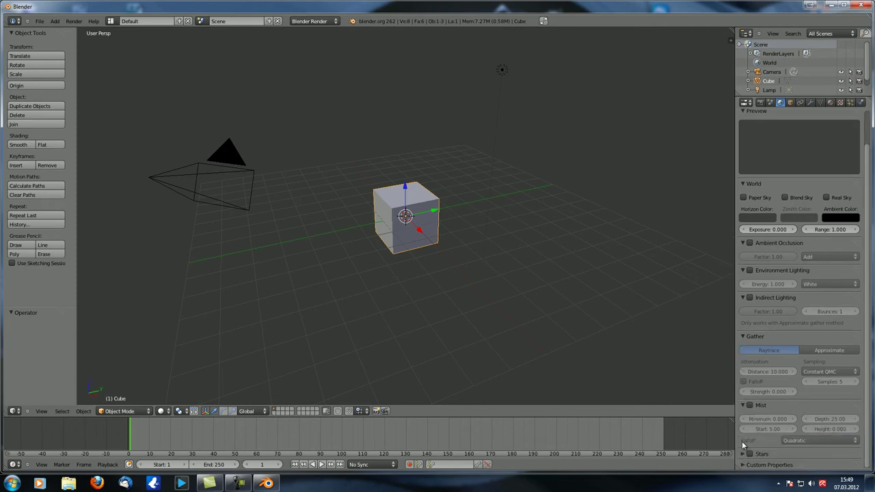
{"action": "left_click", "coordinate": [744, 455]}
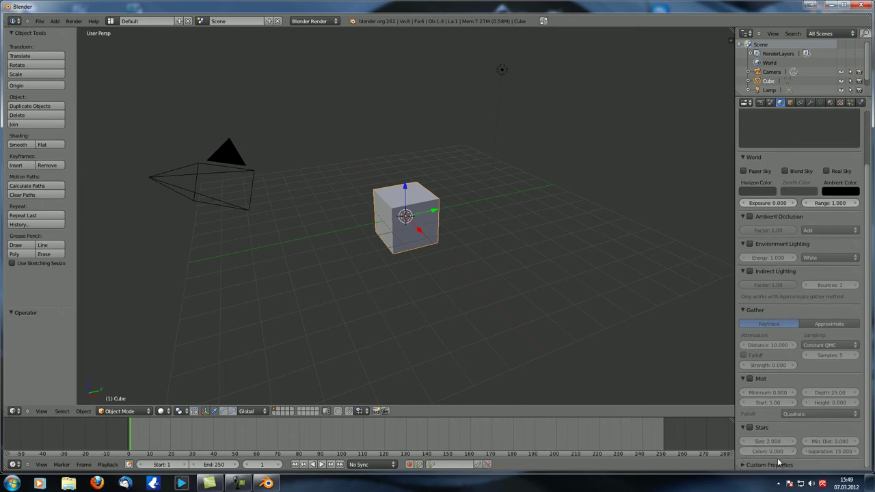
{"action": "left_click", "coordinate": [742, 428]}
{"action": "left_click_drag", "start_coordinate": [744, 380], "coordinate": [743, 216]}
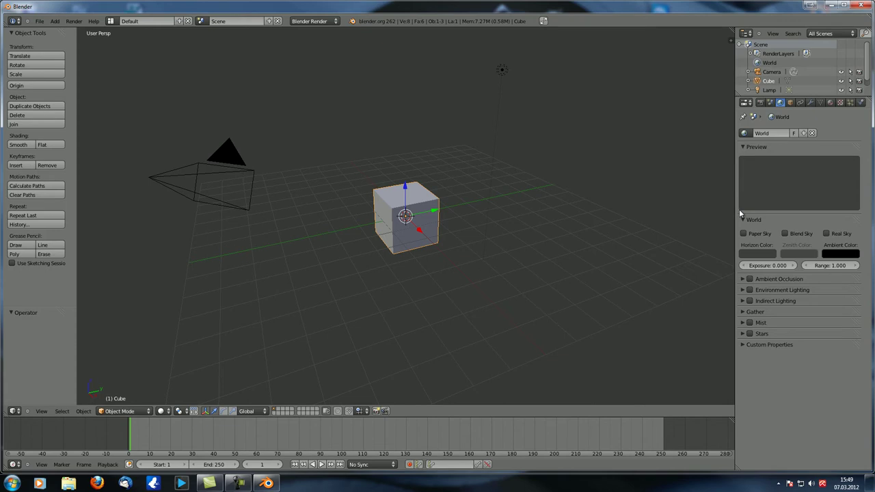
Step: Render the default cube scene to check the background with the unmodified world settings
{"action": "middle_click_drag", "start_coordinate": [401, 239], "coordinate": [346, 242]}
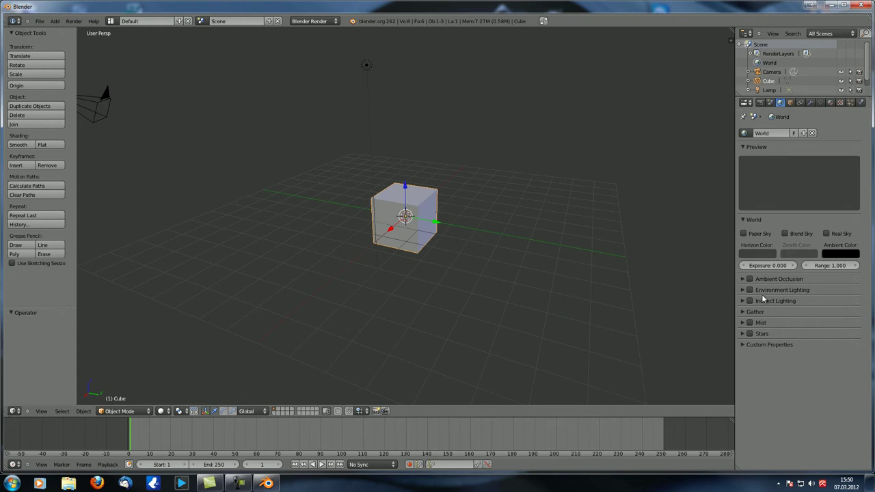
{"action": "middle_click_drag", "start_coordinate": [359, 249], "coordinate": [427, 255]}
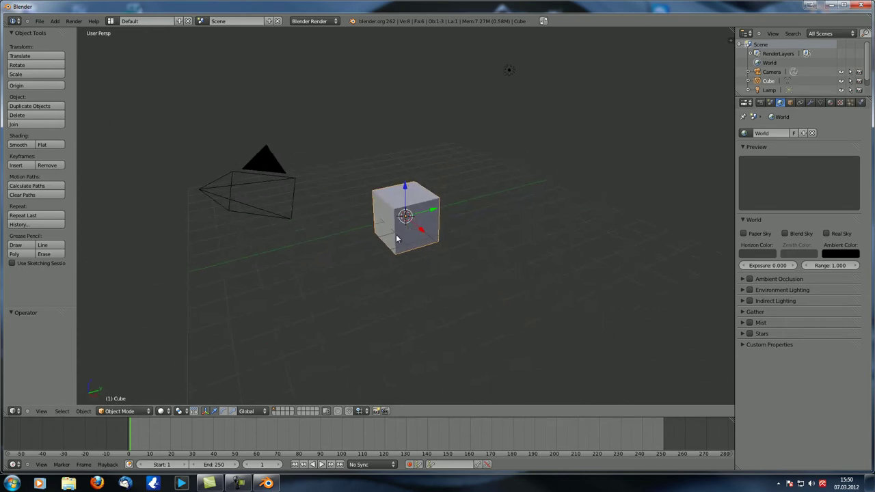
{"action": "key", "text": "F12"}
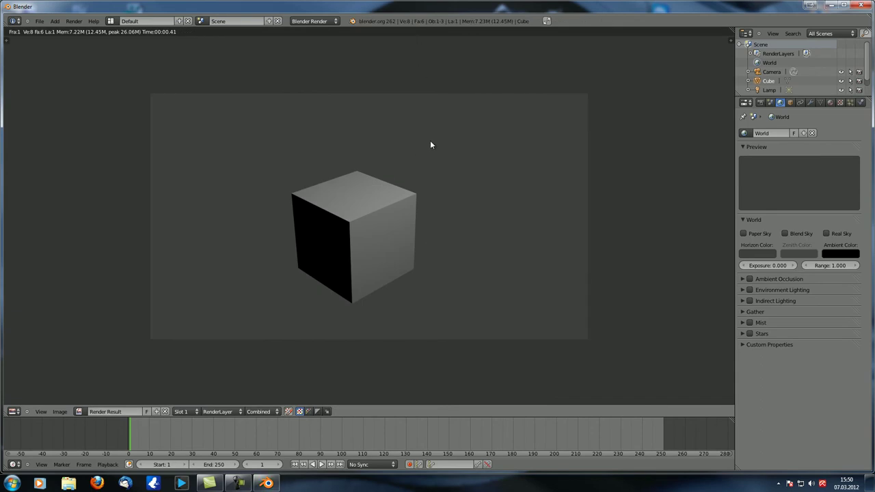
{"action": "key", "text": "Escape"}
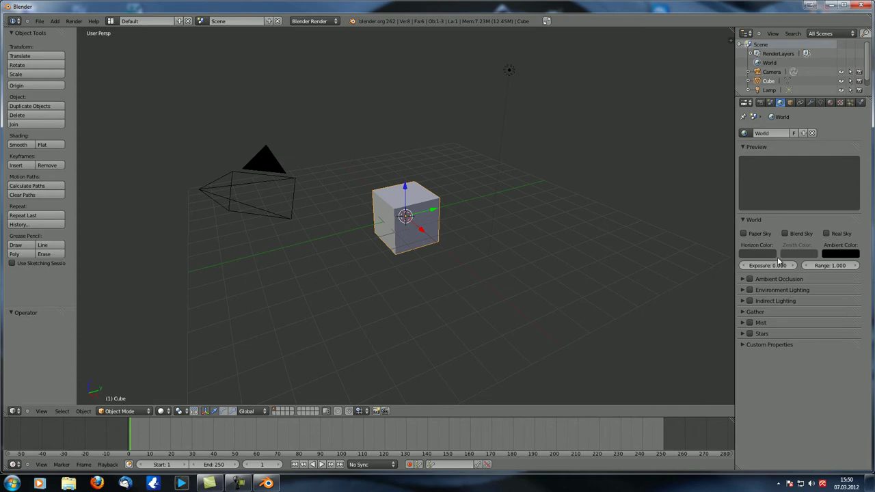
Step: Set the world's horizon color to light blue, about R 0.425, G 0.590, B 1.000, and render the scene
{"action": "left_click", "coordinate": [761, 254]}
{"action": "mouse_move", "coordinate": [814, 170]}
{"action": "left_mouse_down"}
{"action": "mouse_move", "coordinate": [819, 141]}
{"action": "mouse_move", "coordinate": [784, 155]}
{"action": "mouse_move", "coordinate": [819, 130]}
{"action": "left_mouse_up"}
{"action": "left_click", "coordinate": [819, 142]}
{"action": "left_click_drag", "start_coordinate": [785, 156], "coordinate": [794, 154]}
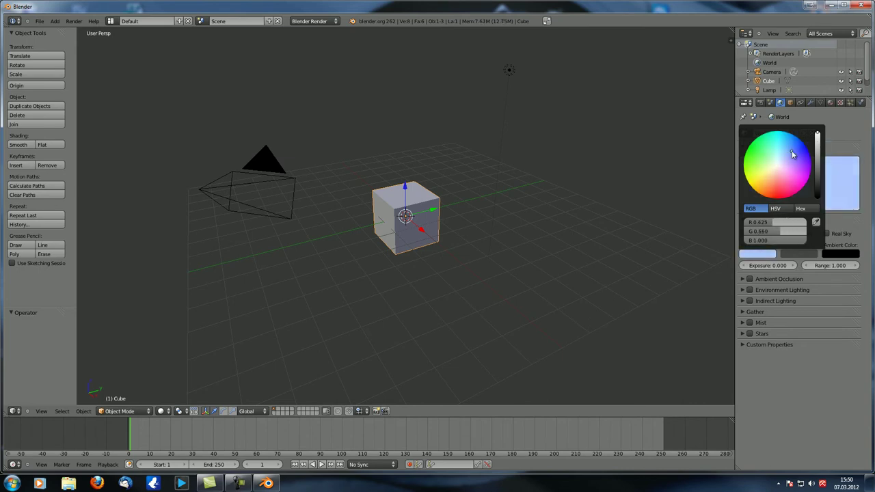
{"action": "key", "text": "KP_4"}
{"action": "key", "text": "F12"}
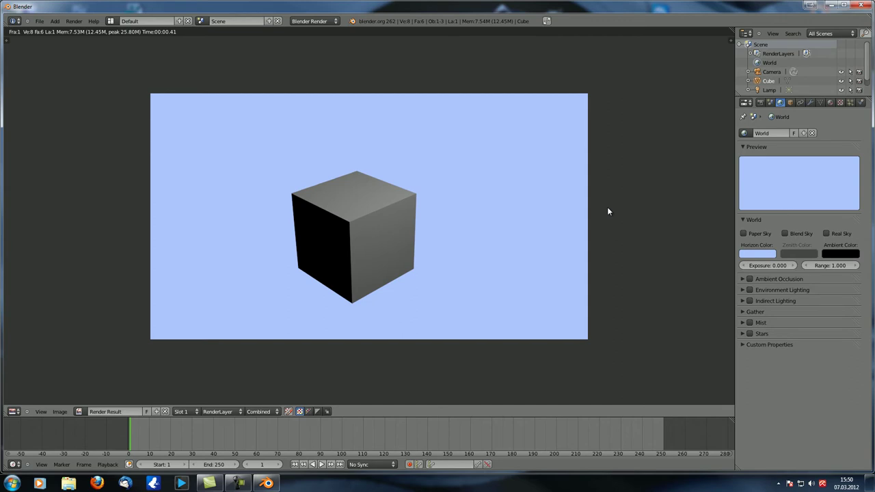
{"action": "key", "text": "Escape"}
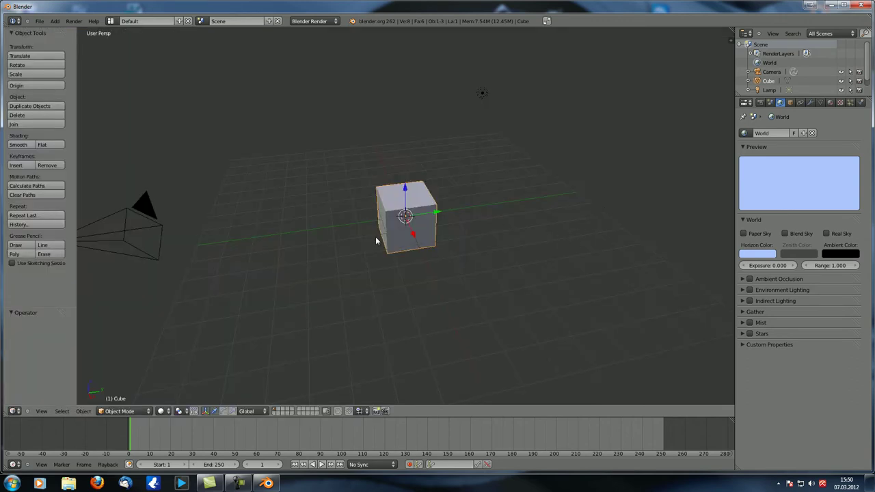
Step: Set the world's zenith color to a bright pale cream yellow and render the scene
{"action": "middle_click_drag", "start_coordinate": [377, 238], "coordinate": [431, 240]}
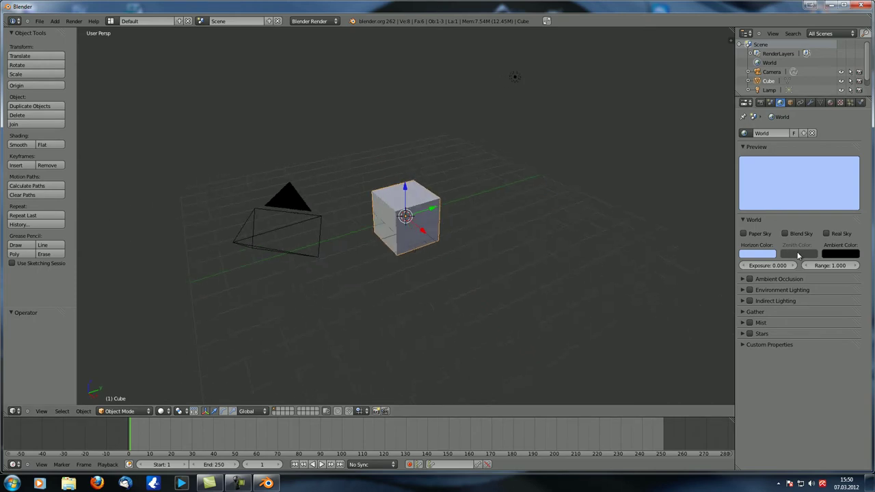
{"action": "left_click", "coordinate": [794, 255]}
{"action": "left_click_drag", "start_coordinate": [811, 181], "coordinate": [811, 142]}
{"action": "left_click", "coordinate": [766, 195]}
{"action": "left_click_drag", "start_coordinate": [765, 194], "coordinate": [763, 179]}
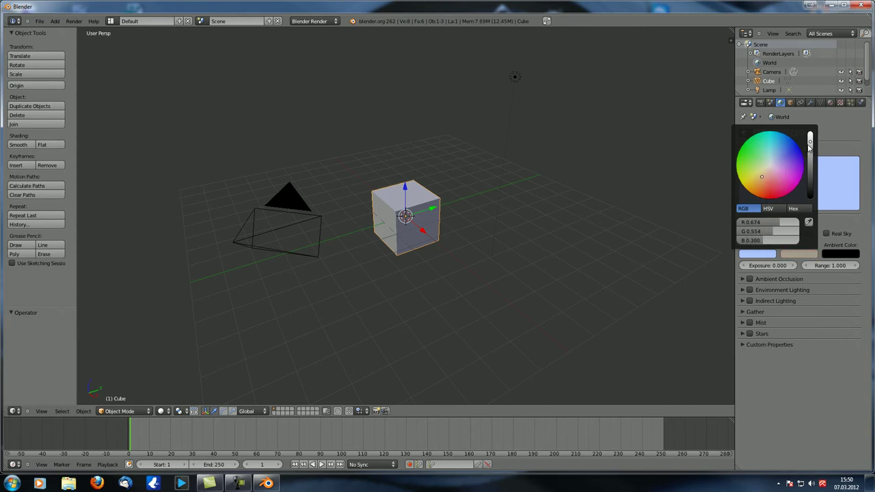
{"action": "left_click_drag", "start_coordinate": [810, 145], "coordinate": [813, 130]}
{"action": "left_click", "coordinate": [760, 178]}
{"action": "left_click_drag", "start_coordinate": [759, 178], "coordinate": [762, 179]}
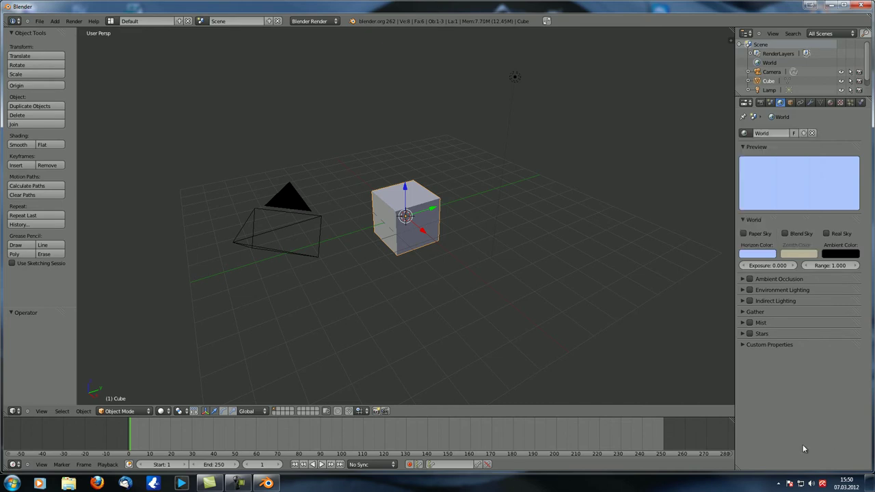
{"action": "key", "text": "F12"}
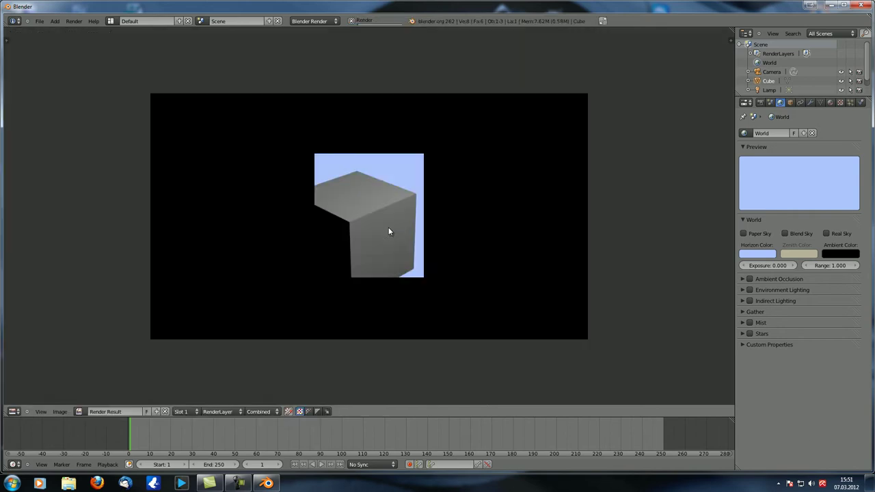
{"action": "key", "text": "Escape"}
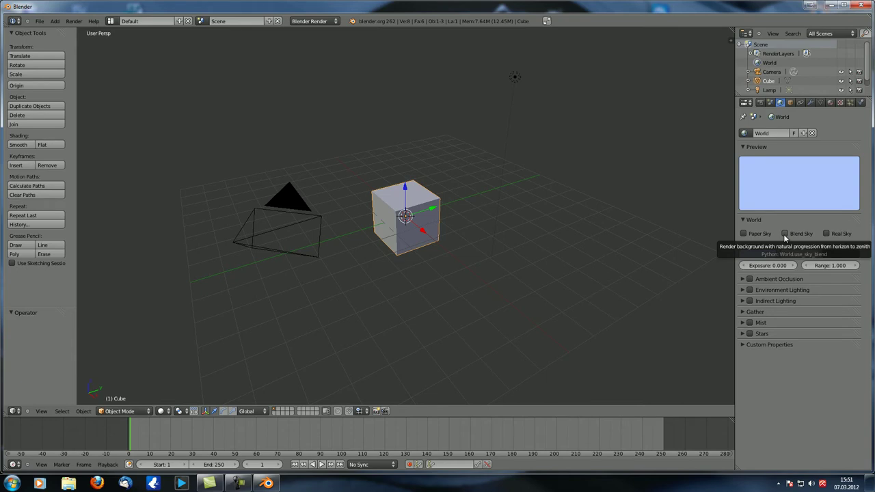
Step: Enable Blend Sky for the world and render the scene to check the background gradient
{"action": "left_click", "coordinate": [785, 234]}
{"action": "middle_click_drag", "start_coordinate": [412, 260], "coordinate": [404, 265]}
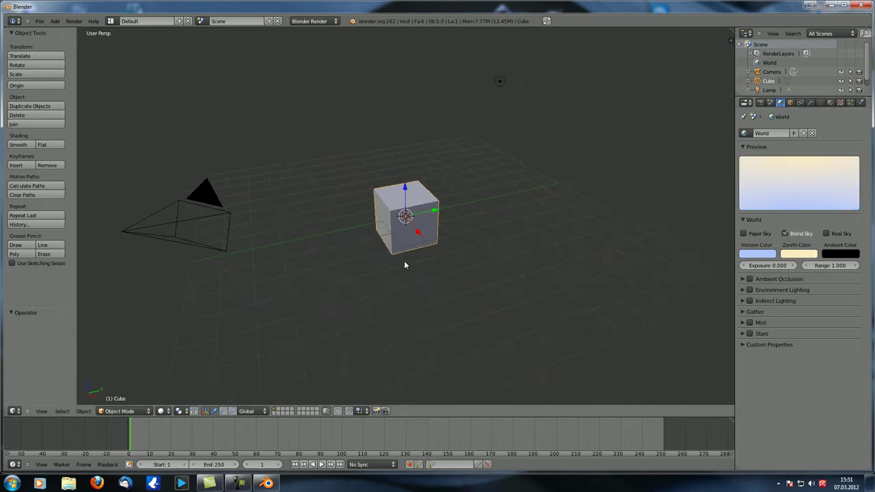
{"action": "key", "text": "F12"}
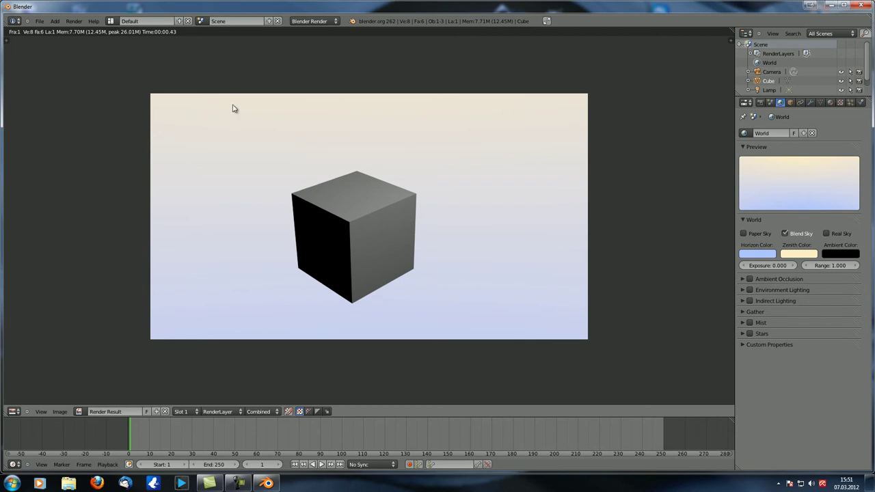
{"action": "key", "text": "Escape"}
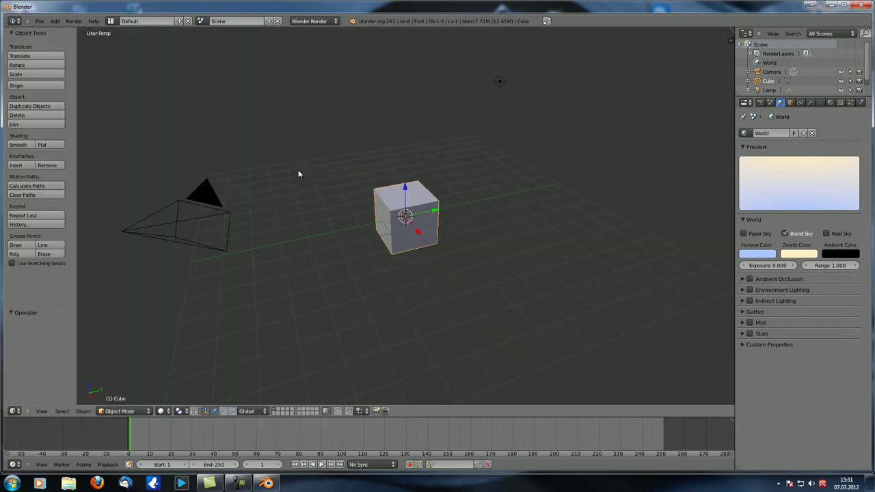
Step: Select the camera in camera view and set the pivot point to the 3D cursor
{"action": "key", "text": "KP_0"}
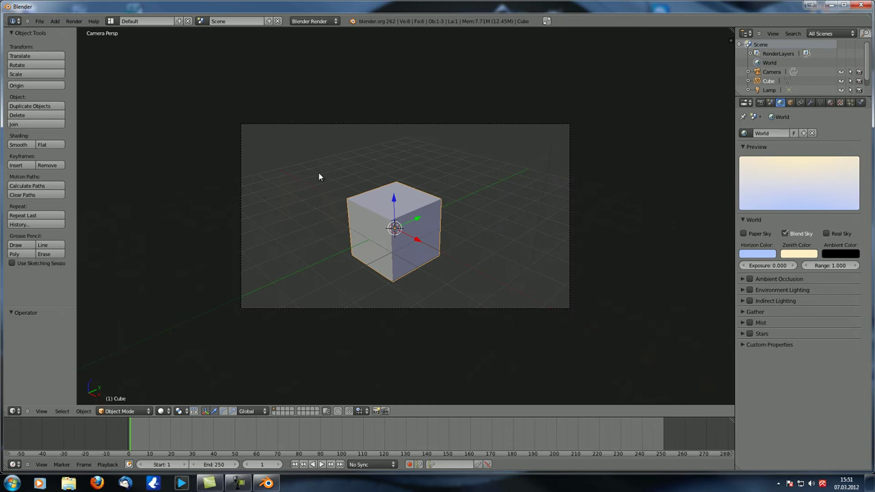
{"action": "right_click", "coordinate": [392, 121]}
{"action": "key", "text": "ctrl+space"}
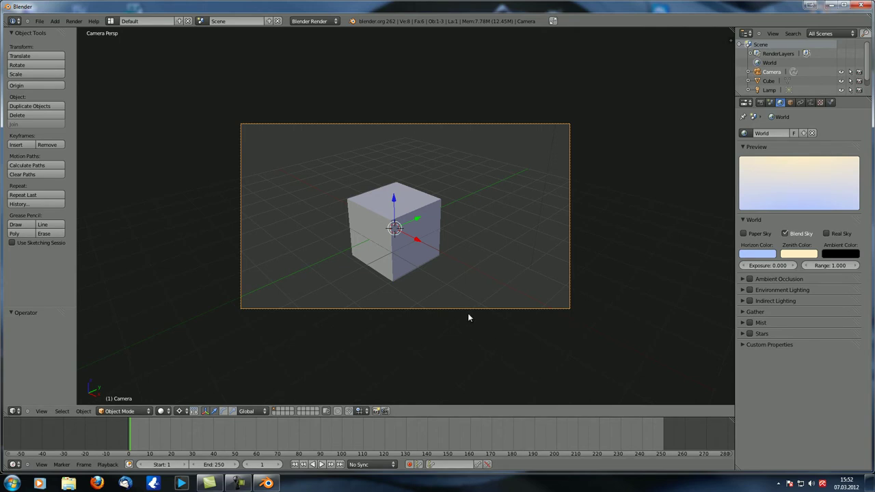
{"action": "left_click", "coordinate": [179, 411]}
{"action": "left_click", "coordinate": [195, 392]}
{"action": "middle_click_drag", "start_coordinate": [522, 313], "coordinate": [506, 322]}
{"action": "key", "text": "KP_0"}
Step: Rotate the camera around the cube by about 38° on the global X axis and about 25° more in the view, and render
{"action": "key", "text": "r"}
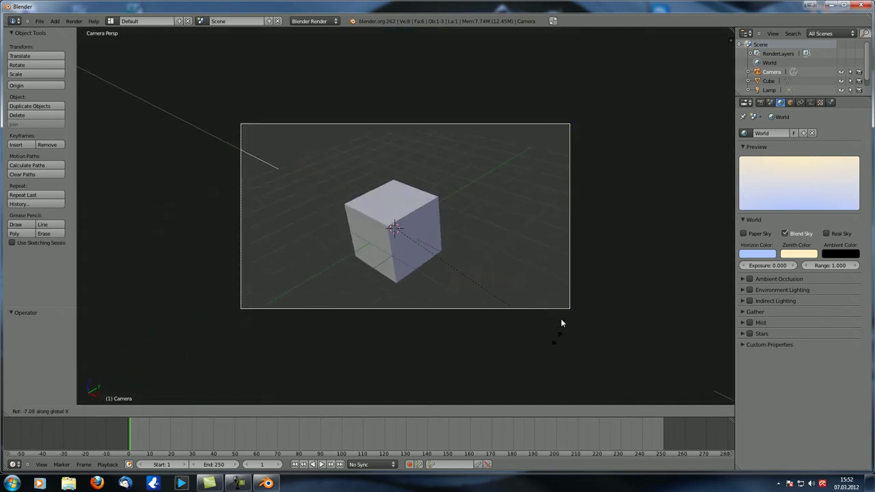
{"action": "key", "text": "x"}
{"action": "left_click", "coordinate": [575, 195]}
{"action": "key", "text": "r"}
{"action": "key", "text": "x"}
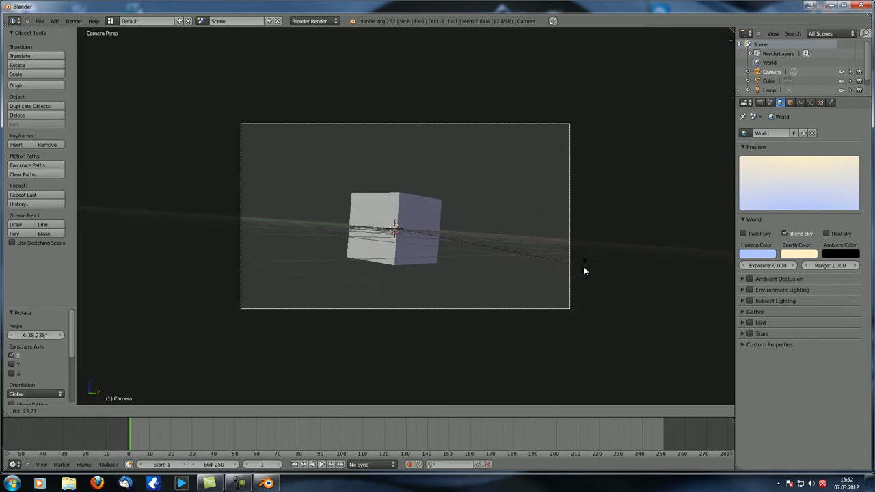
{"action": "left_click", "coordinate": [574, 272]}
{"action": "key", "text": "F12"}
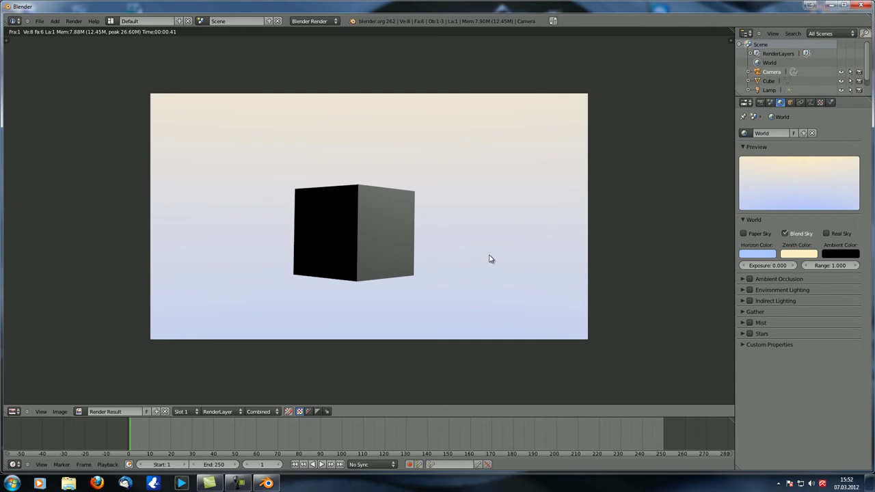
{"action": "key", "text": "Escape"}
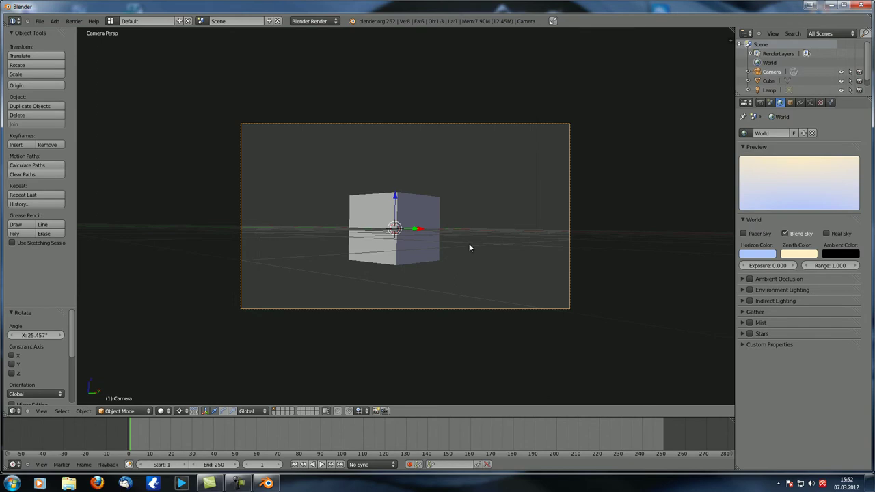
Step: Enable Real Sky together with Blend Sky and render the scene from the level camera
{"action": "left_click", "coordinate": [826, 233]}
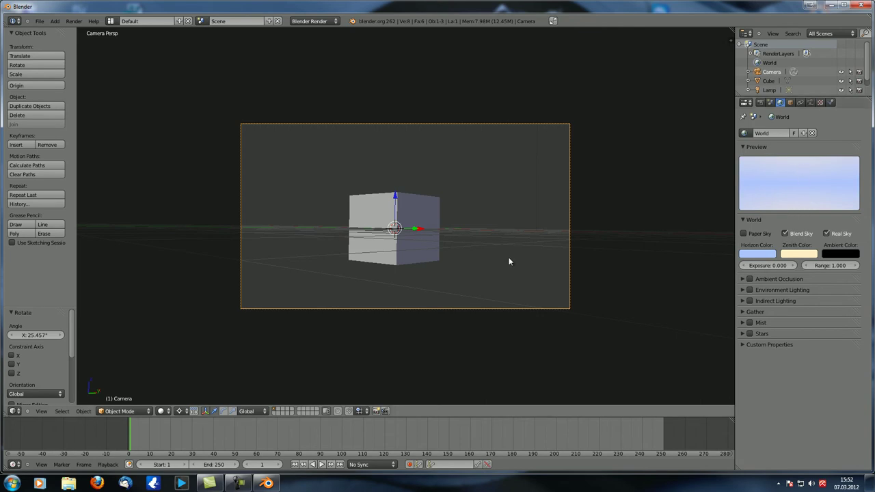
{"action": "key", "text": "F12"}
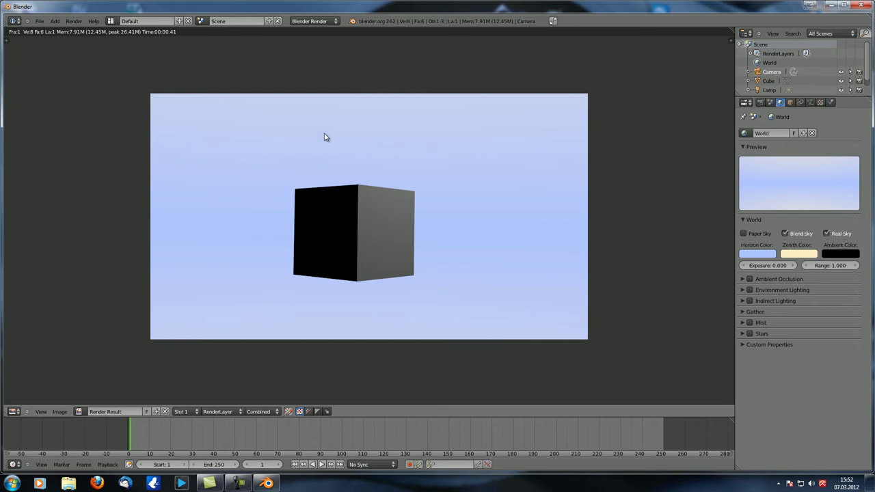
{"action": "key", "text": "Escape"}
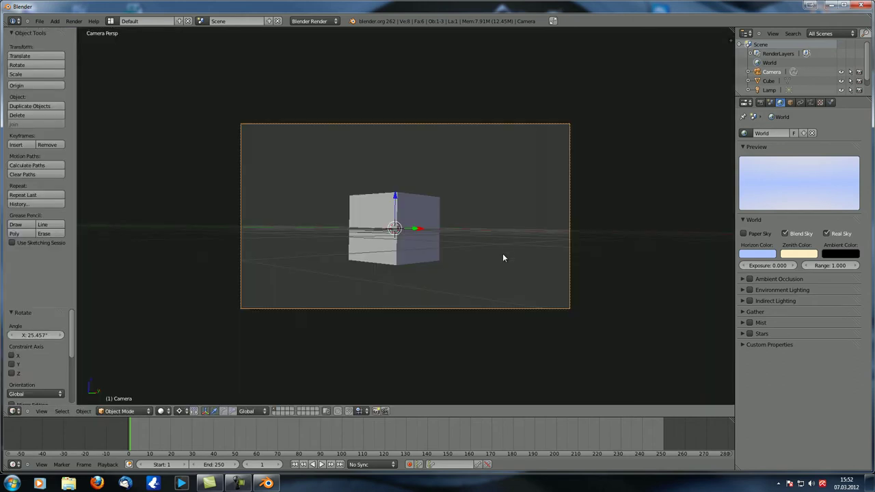
Step: Align the camera to the bottom view, move it so the cube sits near the frame's center, and render
{"action": "key", "text": "ctrl+KP_7"}
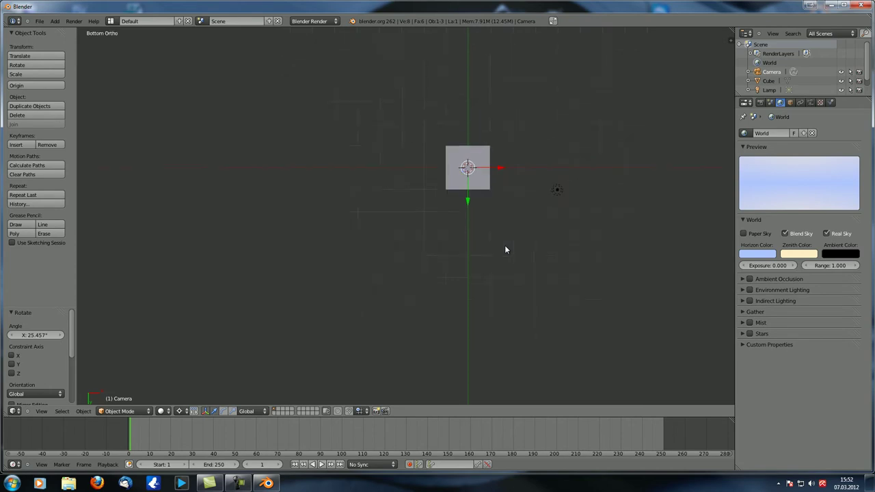
{"action": "key", "text": "KP_5"}
{"action": "middle_click_drag", "start_coordinate": [424, 205], "coordinate": [432, 208], "text": "shift"}
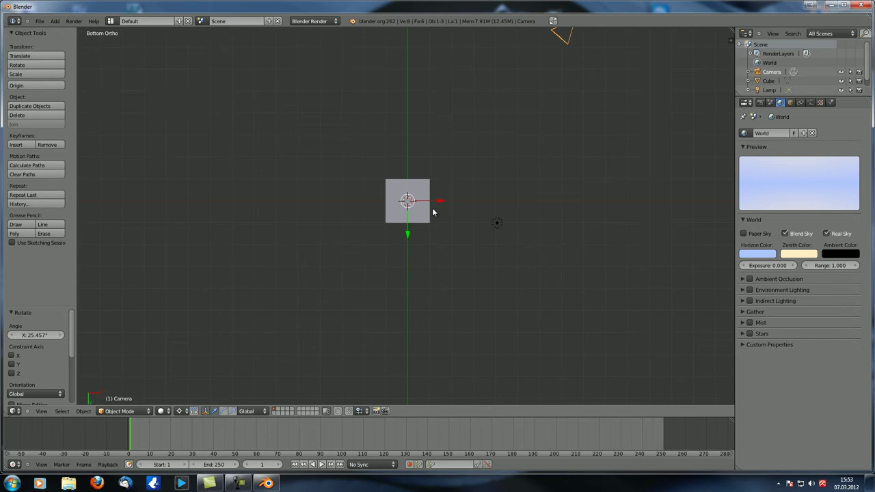
{"action": "key", "text": "ctrl+alt+KP_0"}
{"action": "key", "text": "g"}
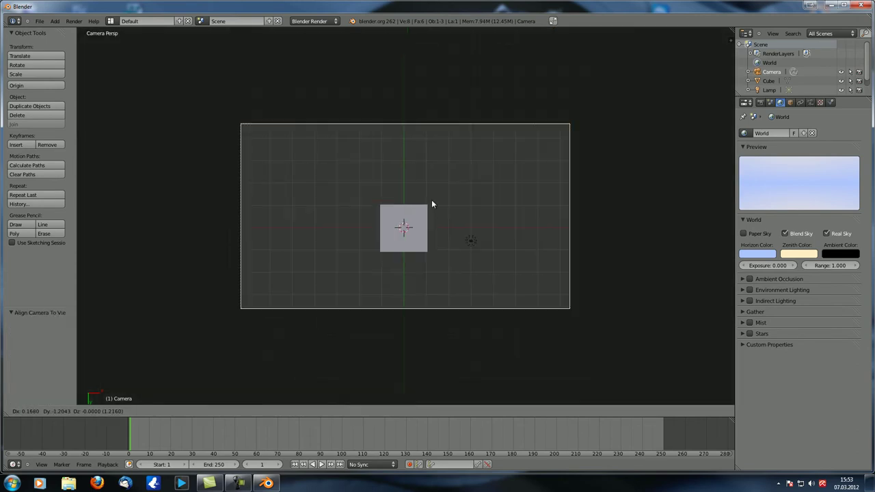
{"action": "left_click", "coordinate": [431, 218]}
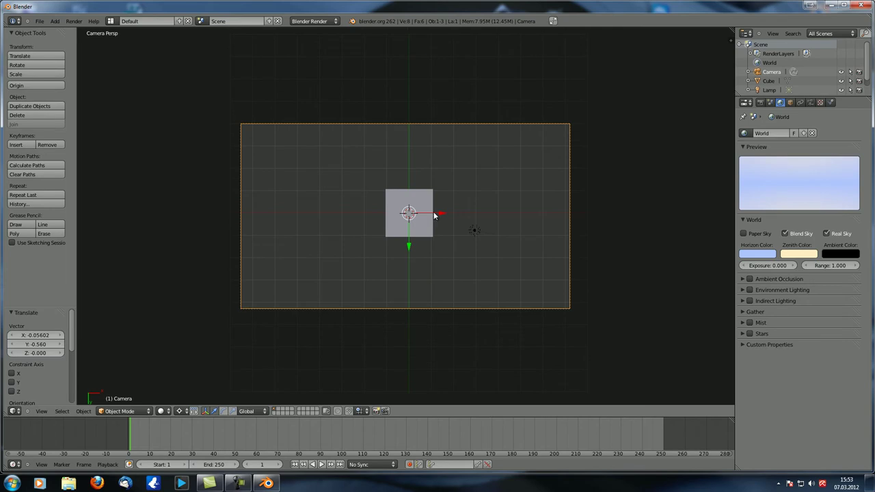
{"action": "key", "text": "F12"}
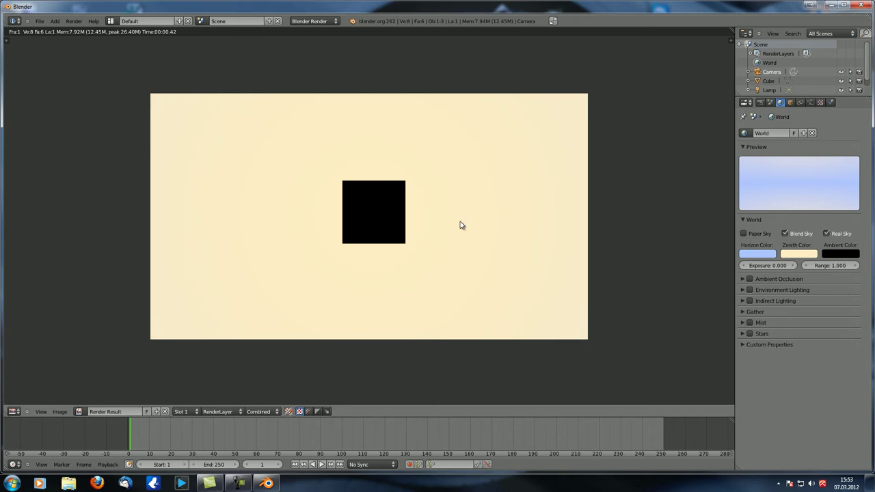
{"action": "key", "text": "Escape"}
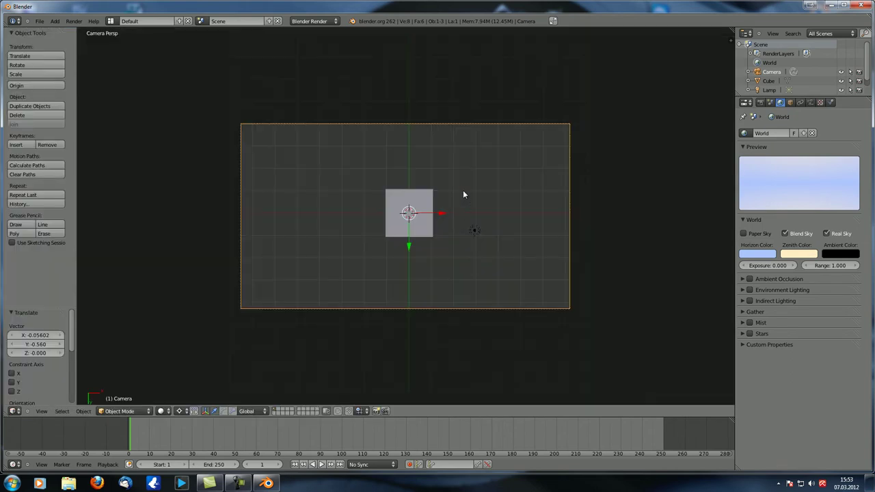
Step: Align the camera to the top view of the cube and render the scene
{"action": "key", "text": "KP_7"}
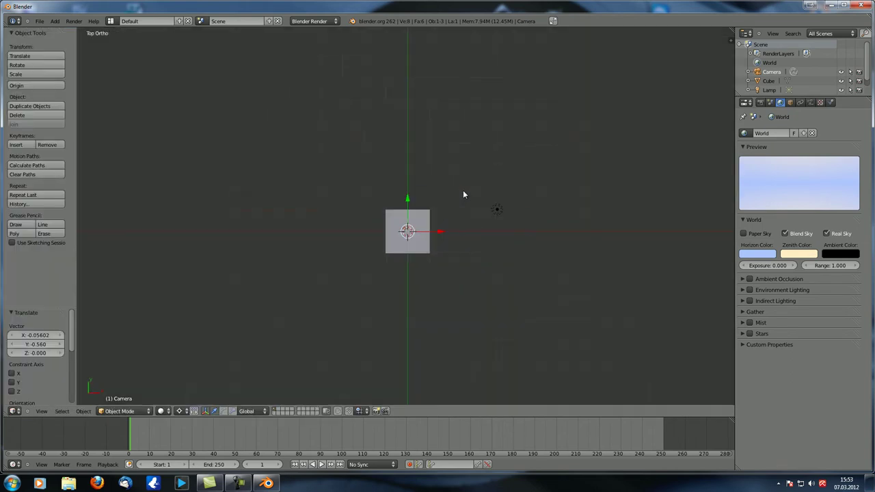
{"action": "key", "text": "KP_0"}
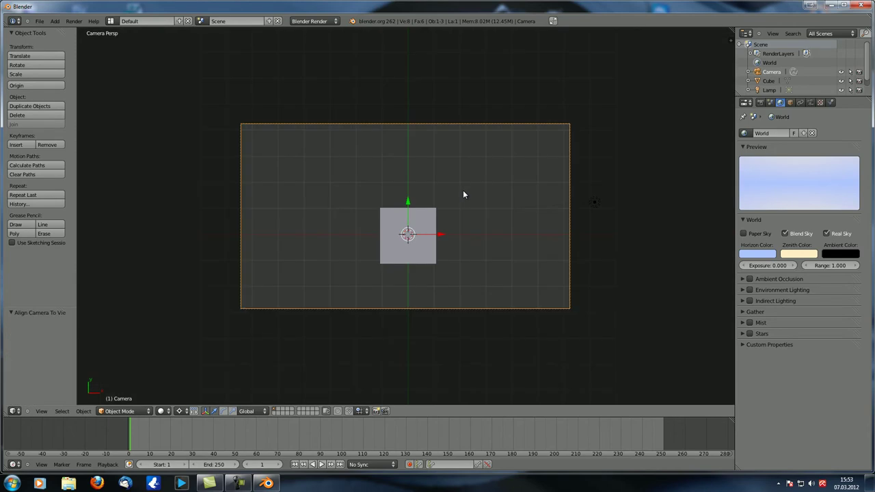
{"action": "key", "text": "F12"}
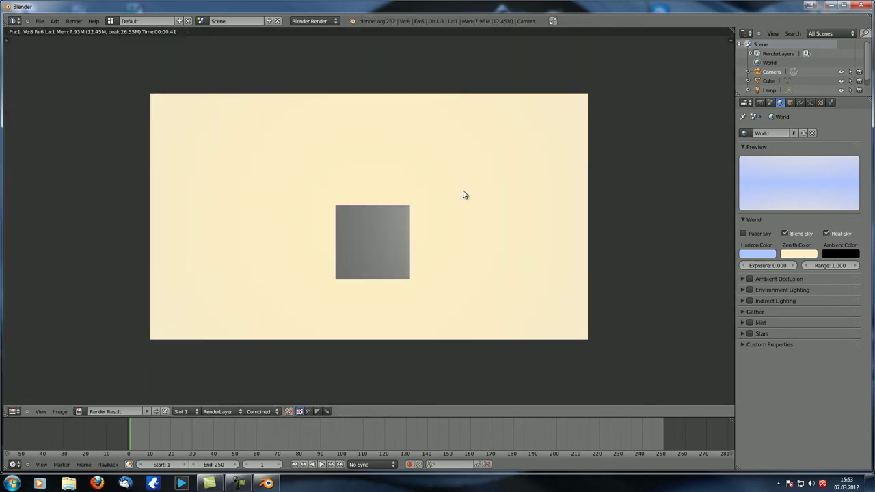
{"action": "key", "text": "Escape"}
Step: Add a UV sphere around the cube and scale it up to about 39.6 on all axes so it encloses the scene
{"action": "middle_click_drag", "start_coordinate": [420, 264], "coordinate": [395, 287]}
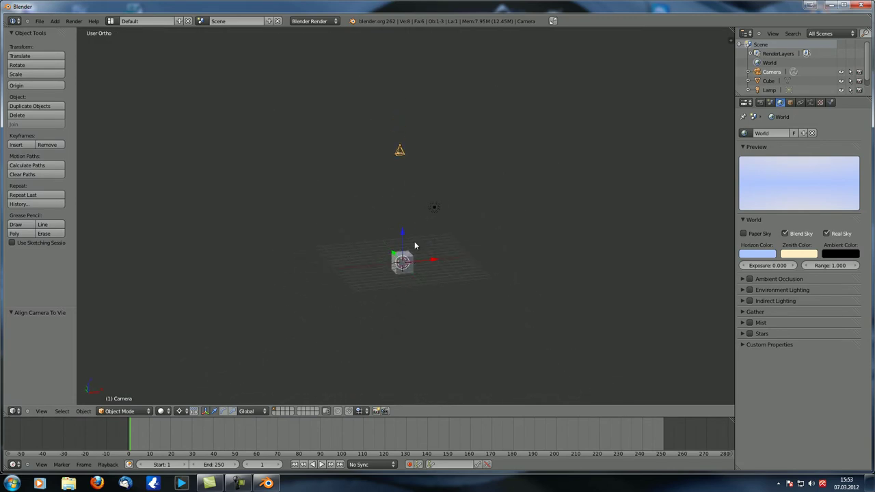
{"action": "key", "text": "shift+a"}
{"action": "mouse_move", "coordinate": [415, 241]}
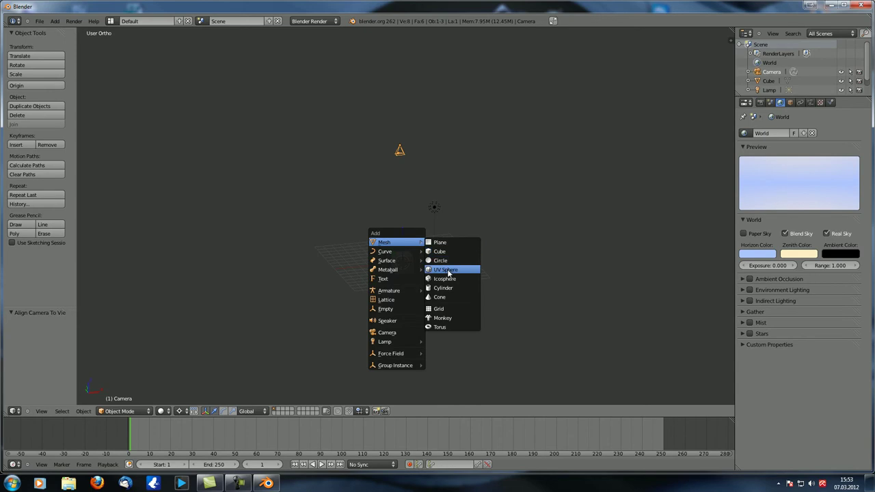
{"action": "left_click", "coordinate": [446, 268]}
{"action": "key", "text": "s"}
{"action": "left_click", "coordinate": [446, 254]}
{"action": "scroll", "coordinate": [479, 254], "scroll_direction": "up", "scroll_amount": 6}
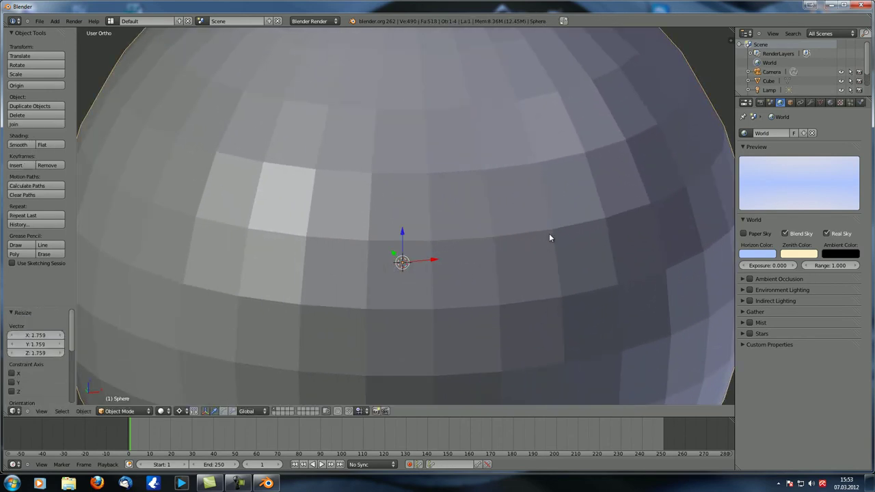
Step: Set the sphere's maximum draw type to Wire
{"action": "left_click", "coordinate": [790, 103]}
{"action": "left_click", "coordinate": [778, 332]}
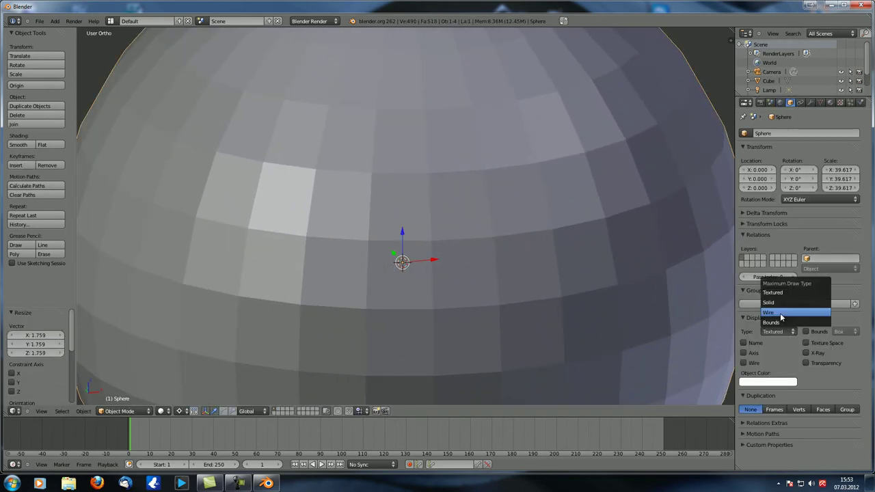
{"action": "left_click", "coordinate": [781, 314]}
{"action": "scroll", "coordinate": [442, 217], "scroll_direction": "down", "scroll_amount": 5}
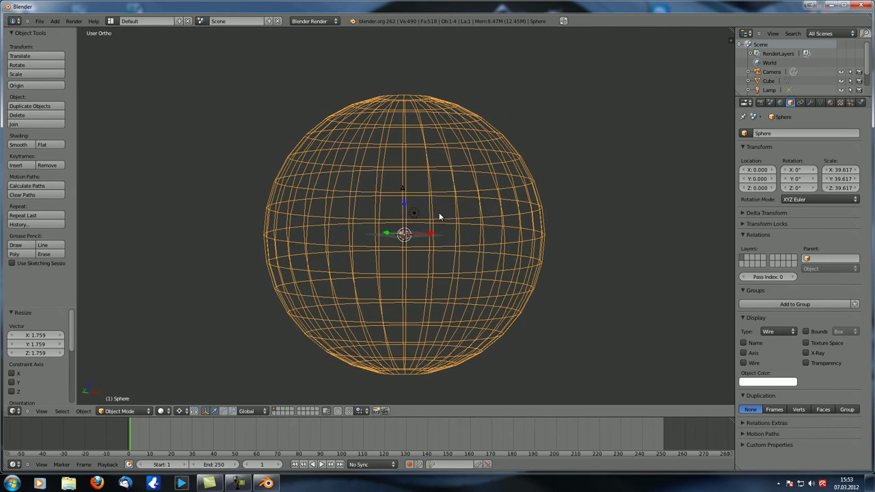
Step: Return to the World settings and examine the wireframe sphere from several angles as a model of the surrounding sky
{"action": "left_click", "coordinate": [771, 103]}
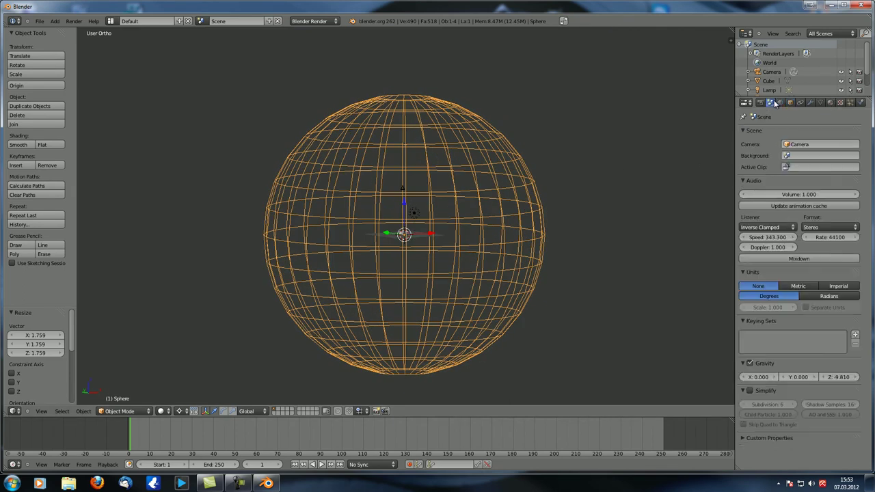
{"action": "left_click", "coordinate": [781, 104]}
{"action": "middle_click_drag", "start_coordinate": [385, 234], "coordinate": [397, 214]}
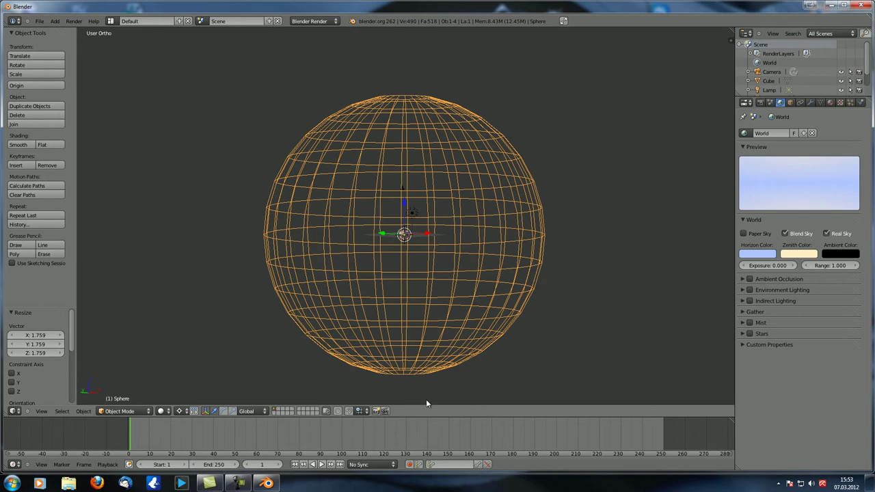
{"action": "middle_click_drag", "start_coordinate": [412, 381], "coordinate": [288, 242]}
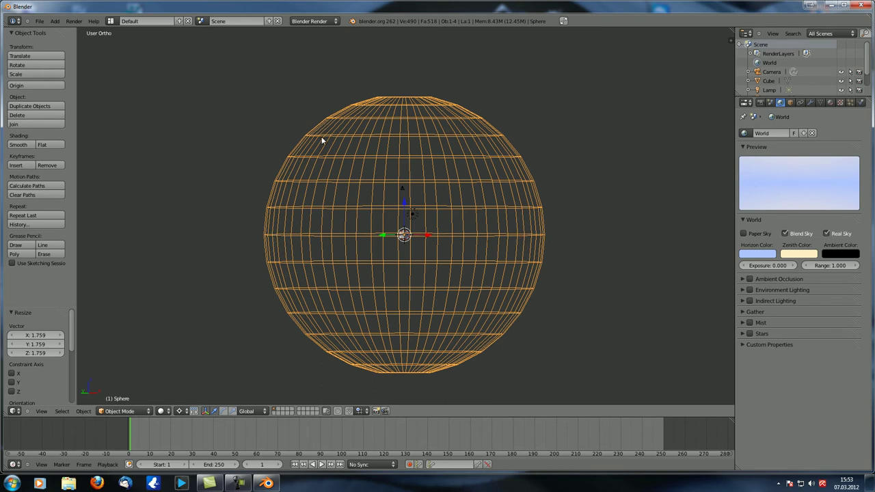
{"action": "middle_click_drag", "start_coordinate": [287, 248], "coordinate": [371, 231]}
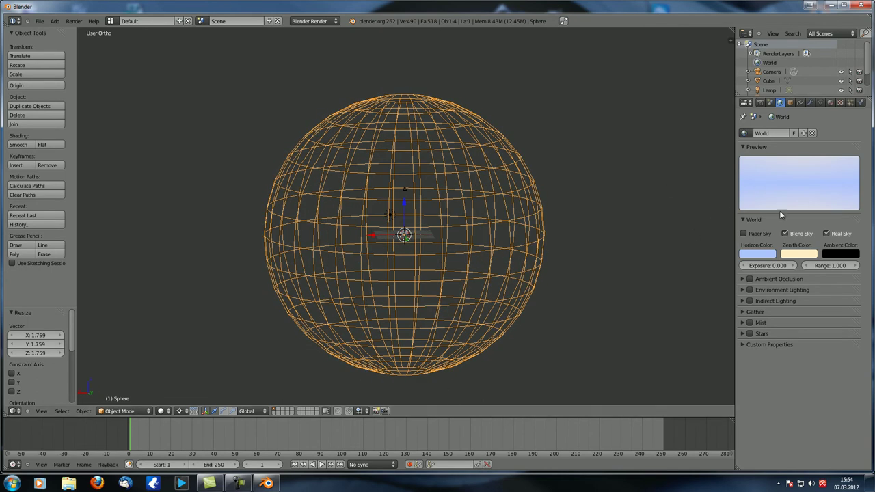
{"action": "middle_click_drag", "start_coordinate": [438, 260], "coordinate": [373, 270]}
{"action": "left_click", "coordinate": [834, 235]}
{"action": "middle_click_drag", "start_coordinate": [324, 194], "coordinate": [303, 230]}
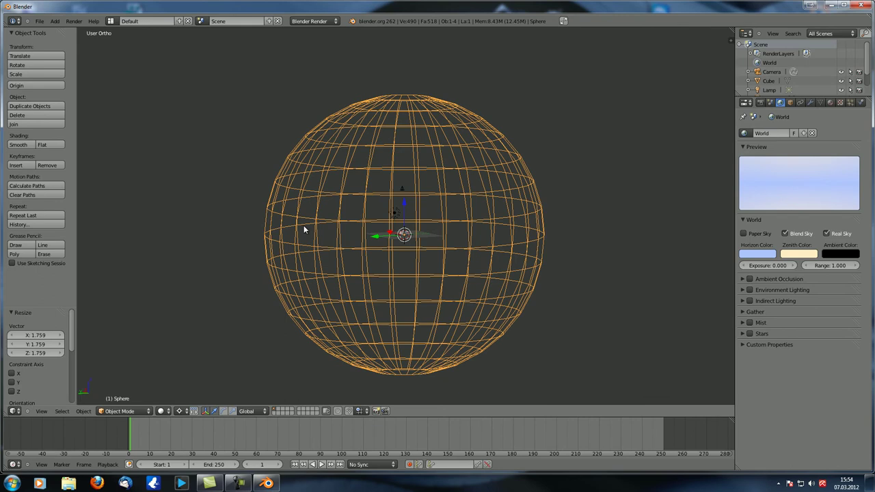
{"action": "key", "text": "KP_0"}
{"action": "middle_click_drag", "start_coordinate": [353, 235], "coordinate": [445, 180]}
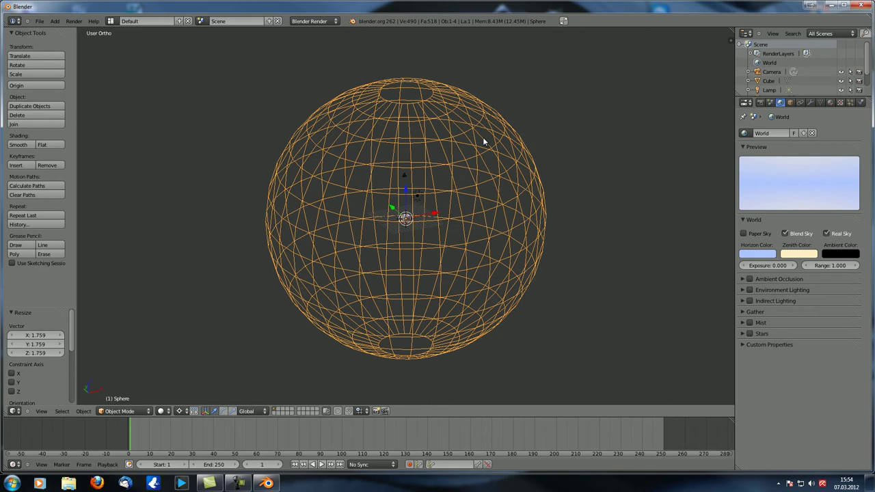
Step: Move the wireframe sphere to the second layer
{"action": "key", "text": "m"}
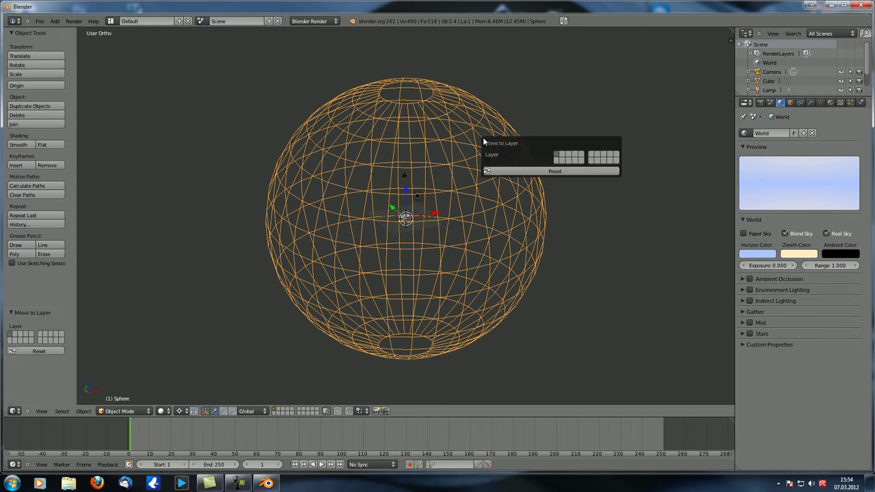
{"action": "left_click", "coordinate": [562, 158]}
Step: Align the camera to an angled view above the cube, move it back along its local Z axis until the cube is framed, and render
{"action": "scroll", "coordinate": [410, 137], "scroll_direction": "up", "scroll_amount": 5}
{"action": "middle_click_drag", "start_coordinate": [407, 132], "coordinate": [387, 218]}
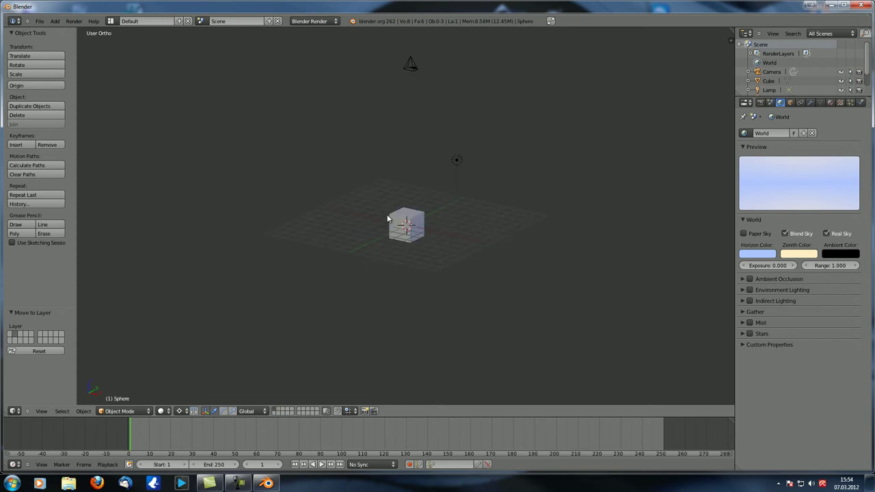
{"action": "key", "text": "ctrl+alt+KP_0"}
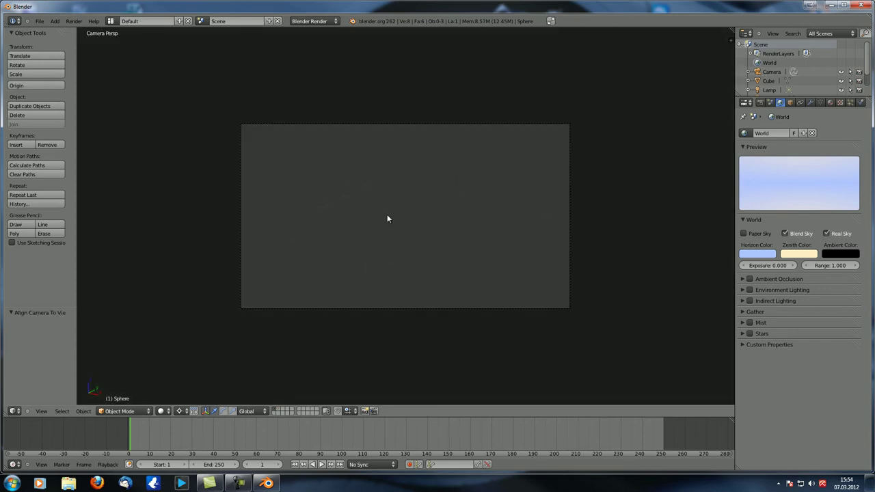
{"action": "right_click", "coordinate": [412, 123]}
{"action": "key", "text": "g"}
{"action": "key", "text": "z"}
{"action": "key", "text": "z"}
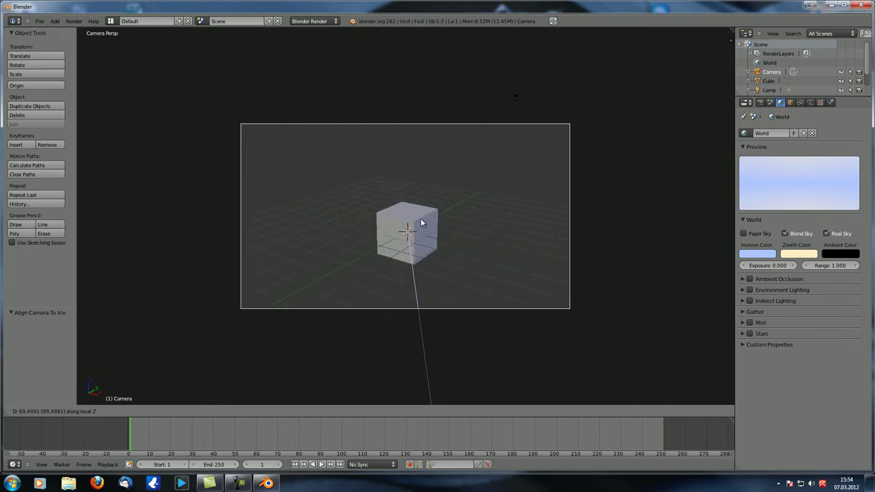
{"action": "left_click", "coordinate": [422, 223]}
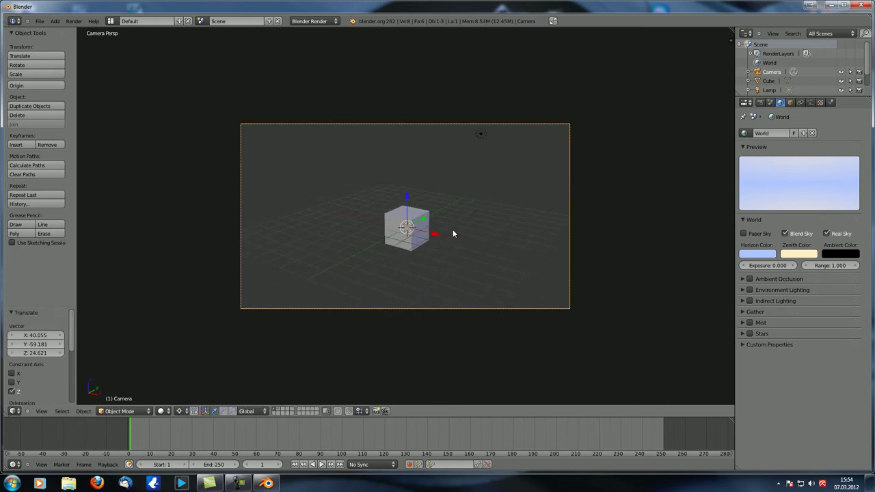
{"action": "key", "text": "F12"}
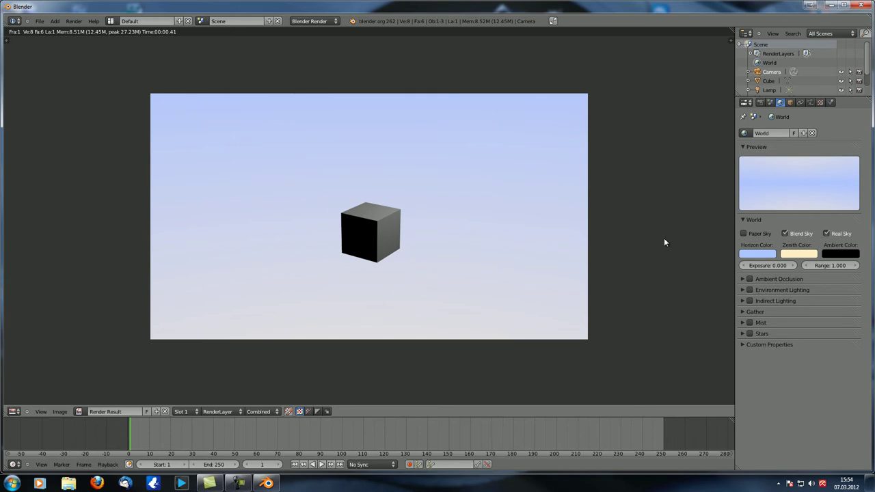
{"action": "key", "text": "Escape"}
{"action": "middle_click_drag", "start_coordinate": [354, 301], "coordinate": [465, 252]}
{"action": "middle_click_drag", "start_coordinate": [415, 238], "coordinate": [537, 175]}
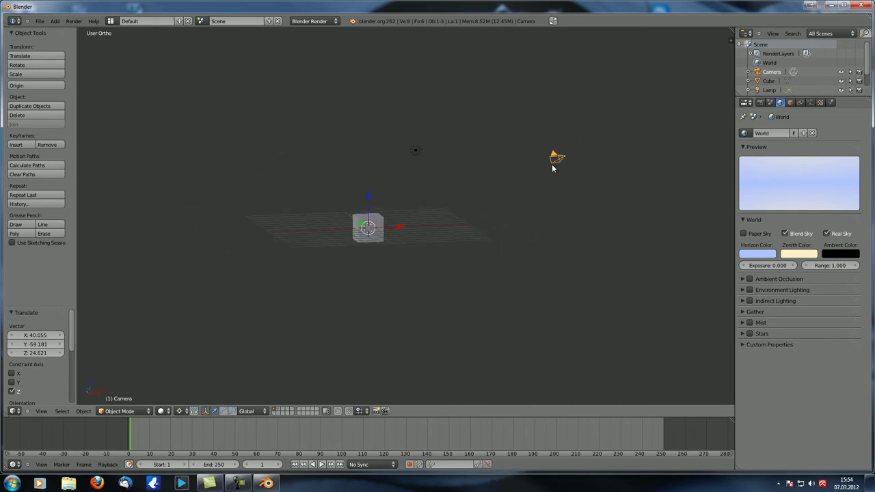
{"action": "middle_click_drag", "start_coordinate": [424, 205], "coordinate": [354, 212]}
{"action": "key", "text": "KP_0"}
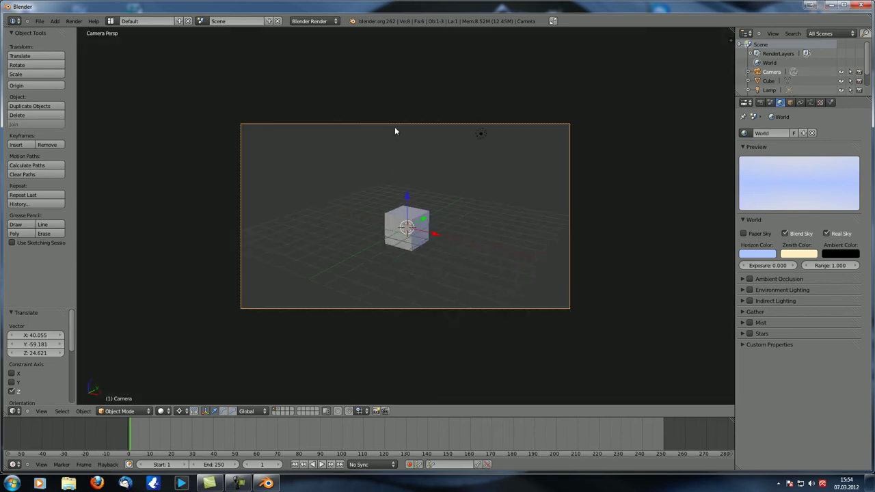
{"action": "key", "text": "r"}
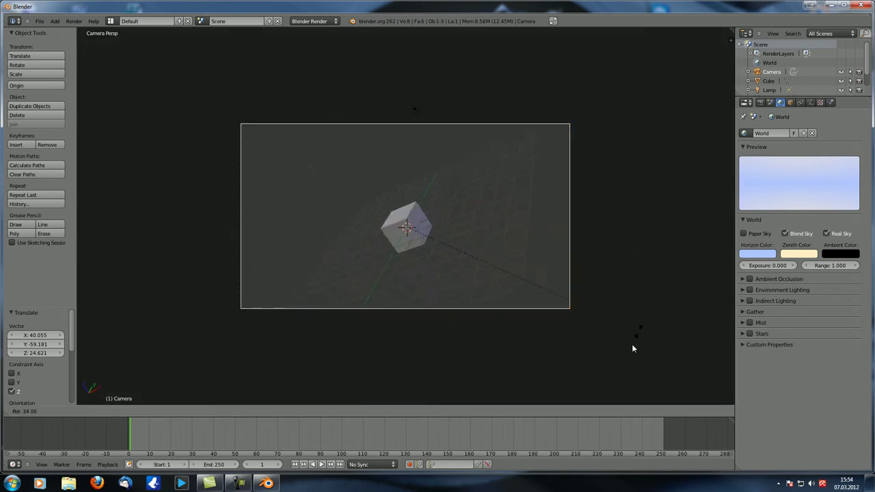
{"action": "key", "text": "Escape"}
{"action": "right_click", "coordinate": [567, 189]}
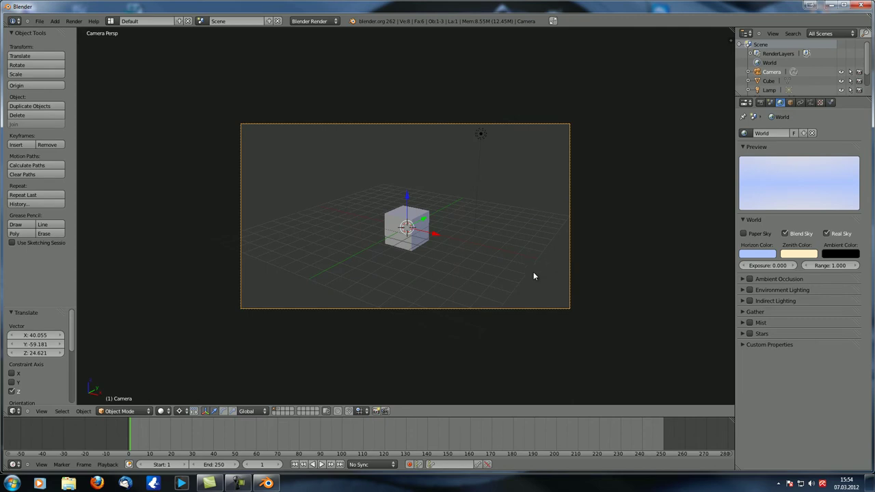
Step: Enable Paper Sky together with Blend Sky and Real Sky and render the scene from the angled camera
{"action": "scroll", "coordinate": [411, 289], "scroll_direction": "down", "scroll_amount": 2}
{"action": "key", "text": "KP_0"}
{"action": "middle_click_drag", "start_coordinate": [378, 280], "coordinate": [379, 199], "text": "shift"}
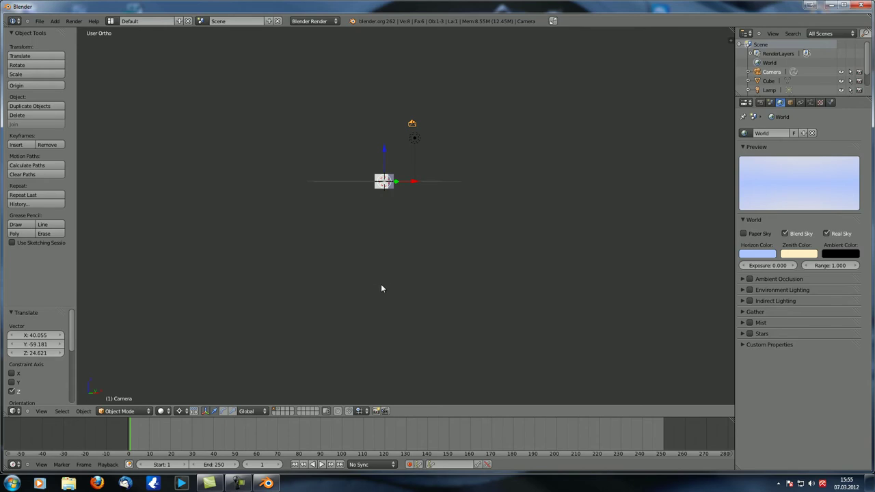
{"action": "middle_click_drag", "start_coordinate": [382, 288], "coordinate": [374, 329], "text": "shift"}
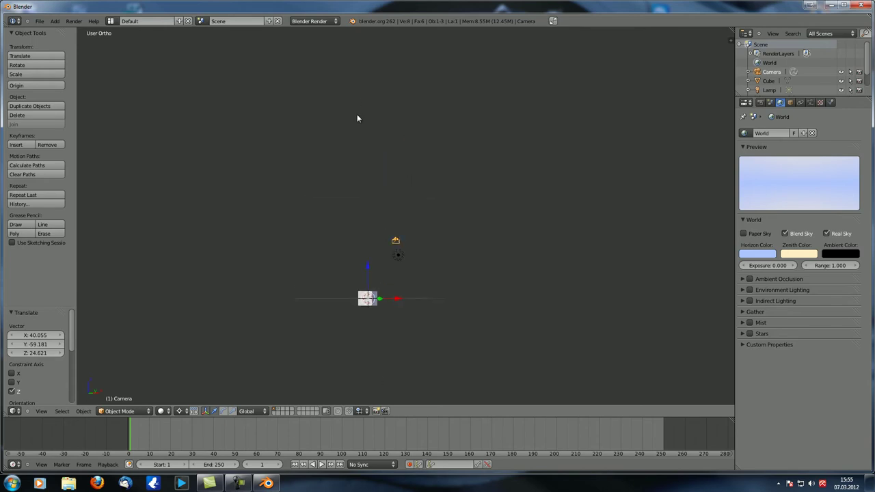
{"action": "middle_click_drag", "start_coordinate": [479, 208], "coordinate": [482, 178], "text": "shift"}
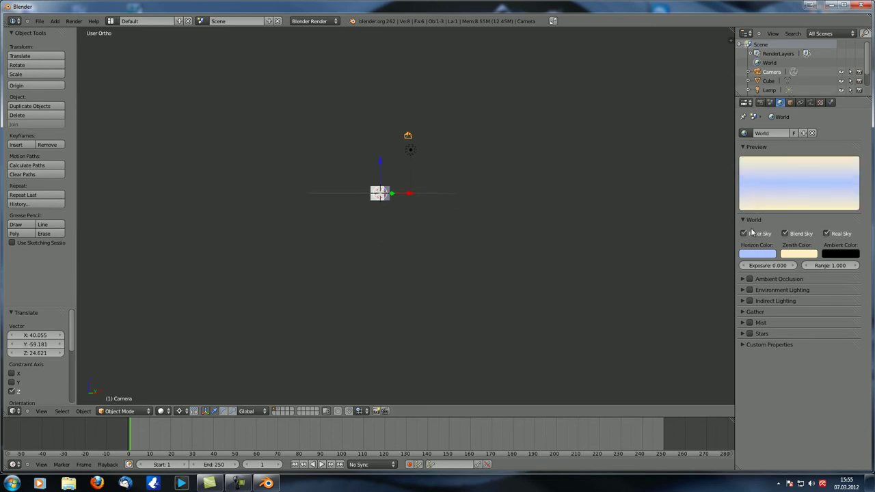
{"action": "key", "text": "KP_0"}
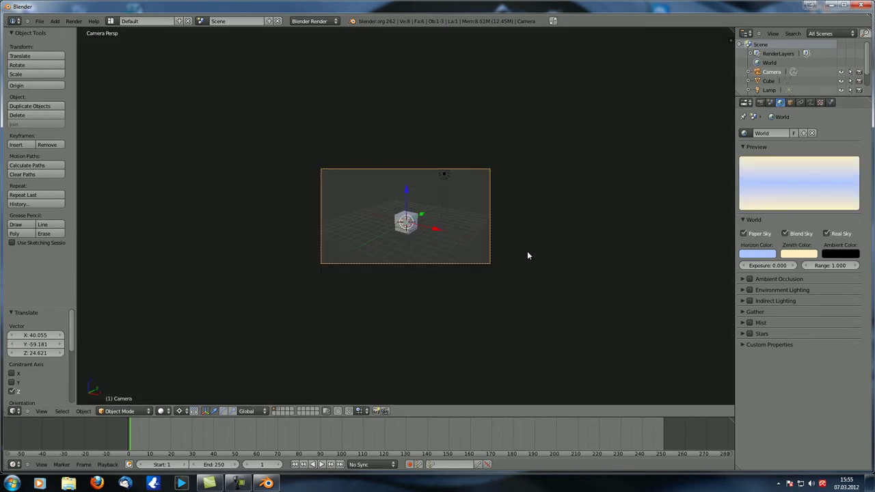
{"action": "key", "text": "F12"}
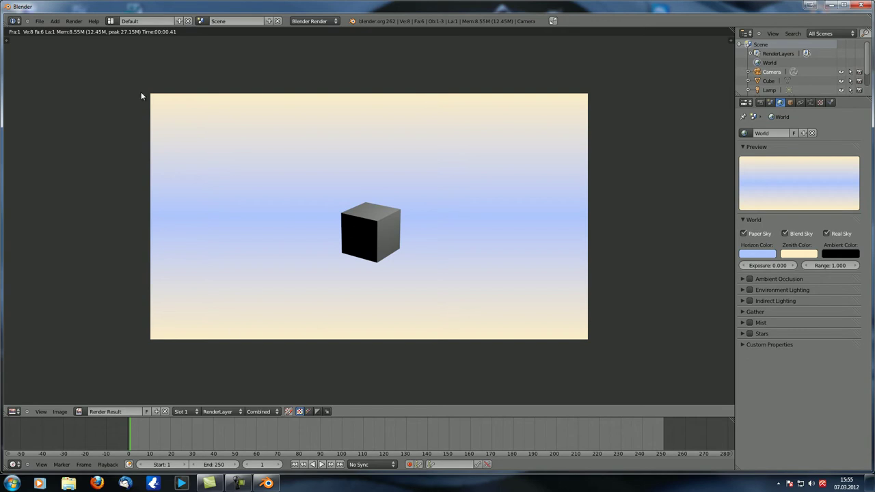
{"action": "key", "text": "Escape"}
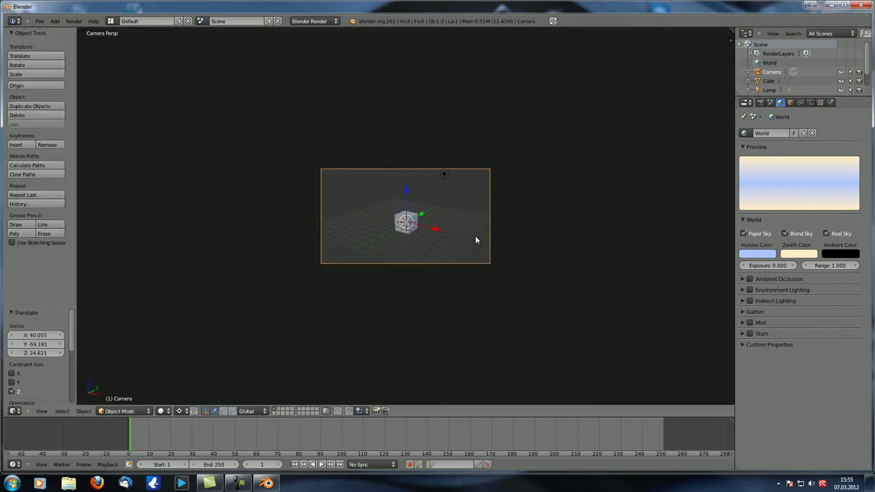
Step: Rotate the camera by about 45.5° in the camera view and render the tilted scene
{"action": "key", "text": "F12"}
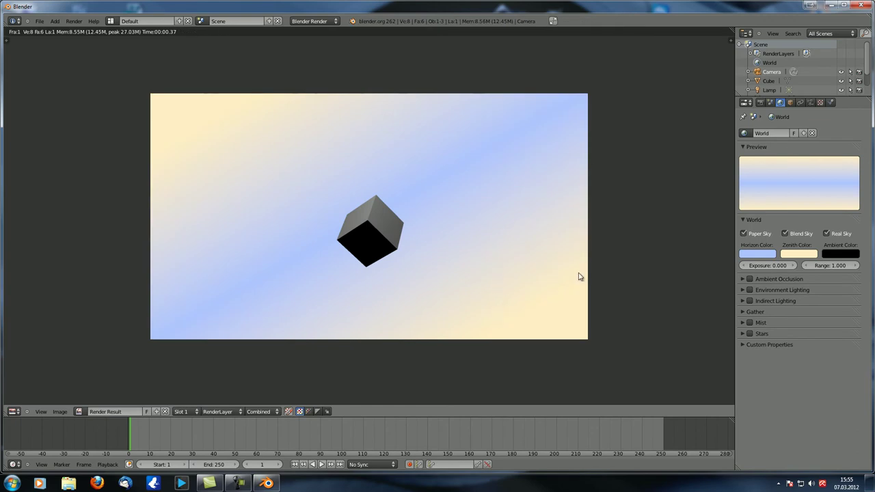
{"action": "key", "text": "Escape"}
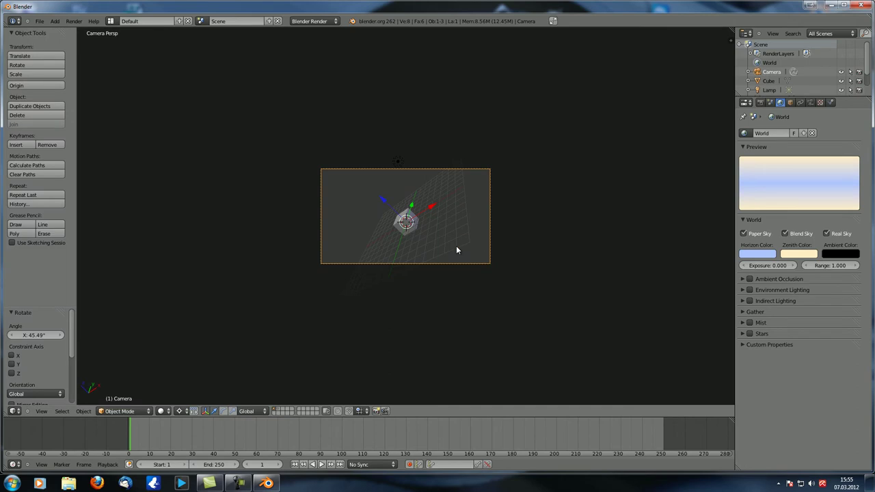
Step: Disable Paper Sky for the world and change the zenith color to a stronger light orange
{"action": "scroll", "coordinate": [456, 248], "scroll_direction": "up", "scroll_amount": 5}
{"action": "scroll", "coordinate": [456, 247], "scroll_direction": "down", "scroll_amount": 2}
{"action": "middle_click_drag", "start_coordinate": [440, 248], "coordinate": [405, 207], "text": "shift"}
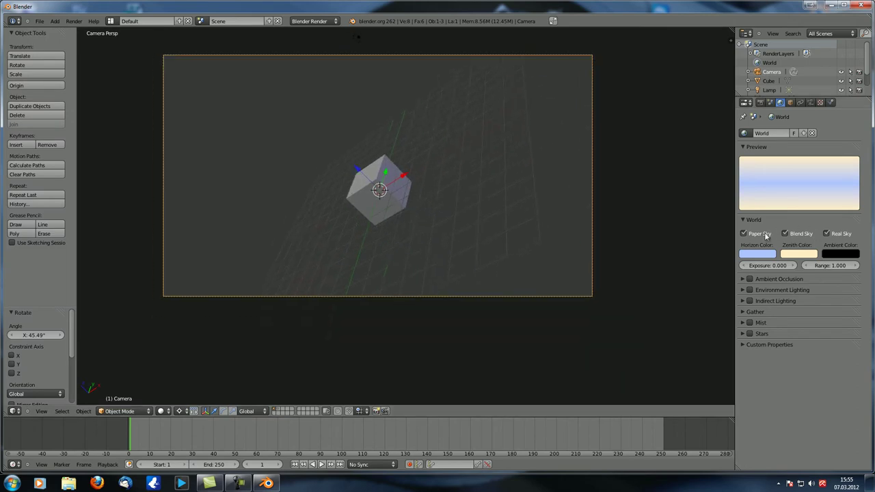
{"action": "left_click", "coordinate": [759, 234]}
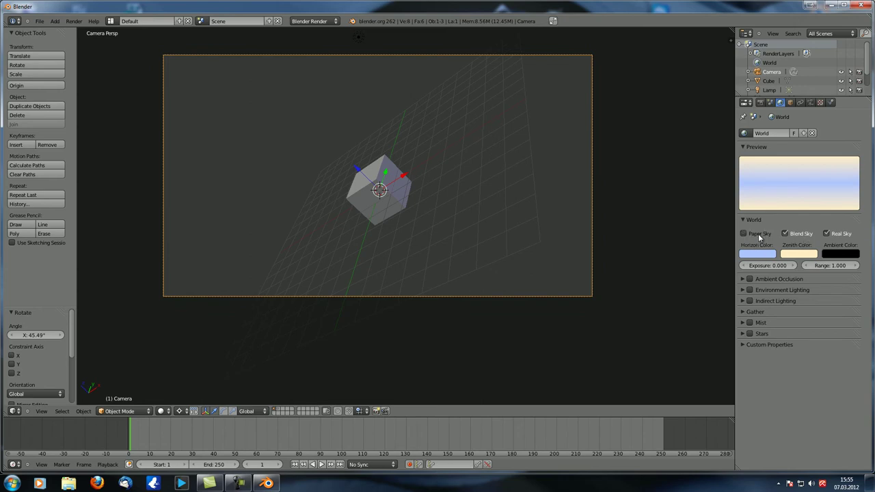
{"action": "left_click", "coordinate": [792, 257]}
{"action": "left_click_drag", "start_coordinate": [766, 172], "coordinate": [762, 186]}
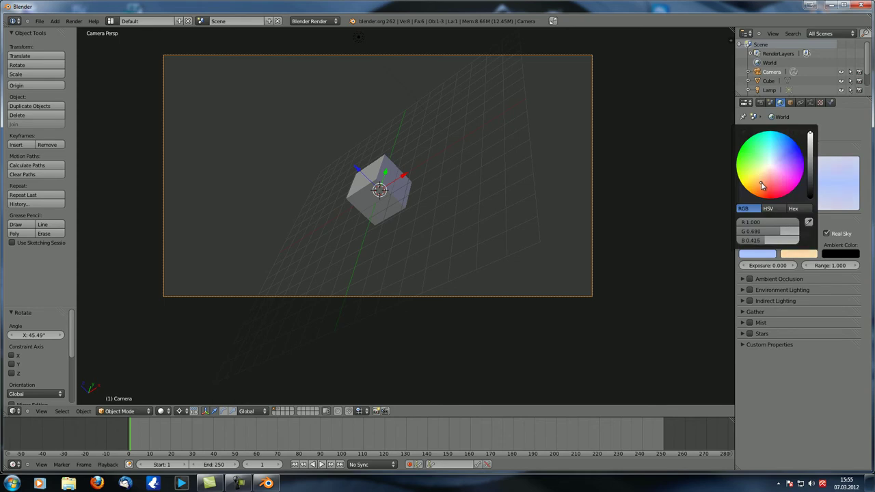
Step: Set the horizon color to a more saturated blue, about R 0.195, G 0.276, B 0.814, and render the scene
{"action": "left_click", "coordinate": [766, 255]}
{"action": "left_click", "coordinate": [817, 153]}
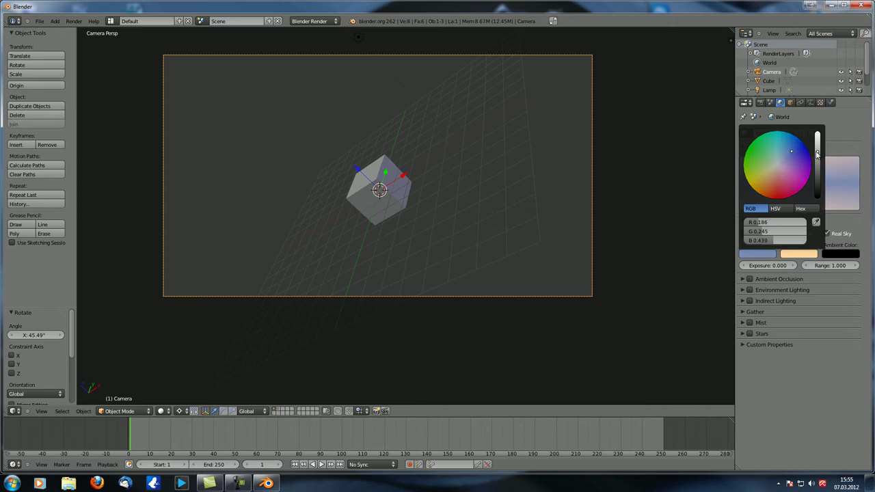
{"action": "left_click", "coordinate": [818, 145]}
{"action": "left_click", "coordinate": [817, 136]}
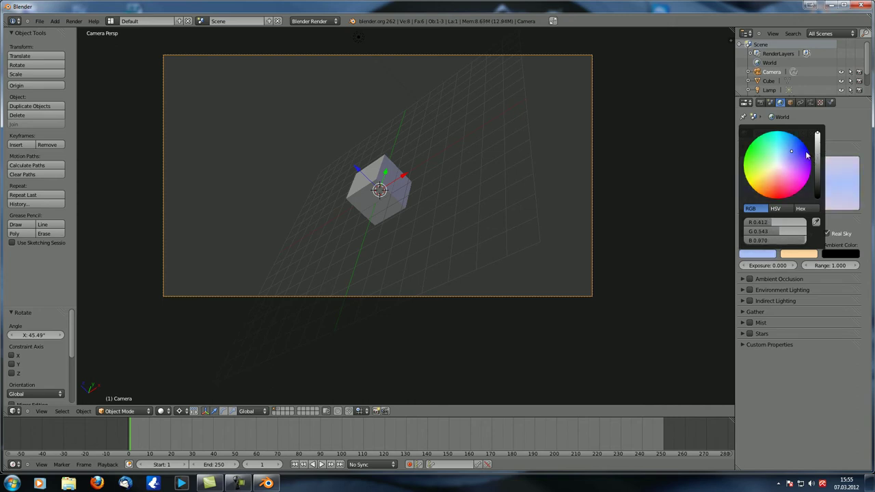
{"action": "left_click", "coordinate": [818, 141]}
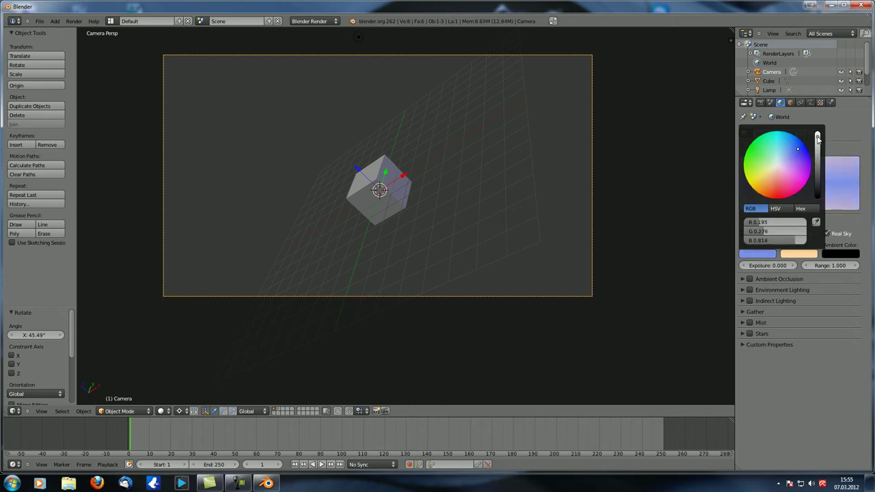
{"action": "key", "text": "F12"}
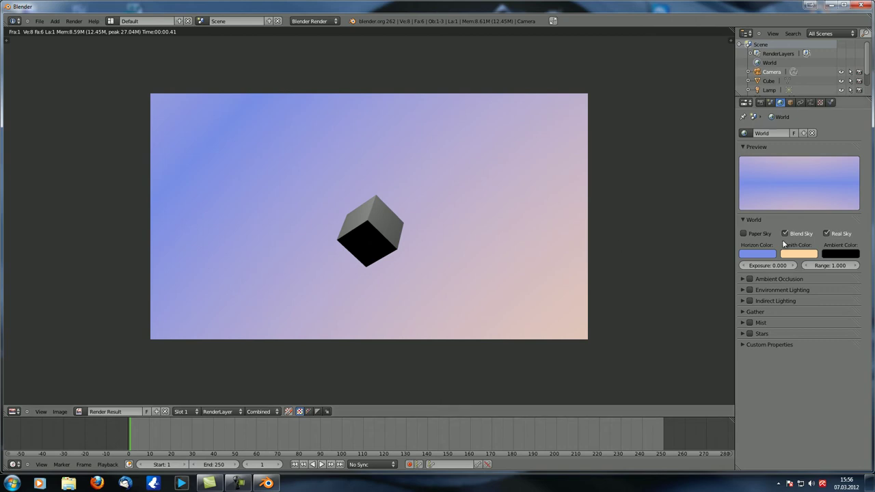
Step: Change the world's ambient color from black to a bright orange-red, render the scene, and inspect the cube up close
{"action": "left_click", "coordinate": [841, 254]}
{"action": "left_click_drag", "start_coordinate": [852, 197], "coordinate": [851, 134]}
{"action": "left_click", "coordinate": [811, 198]}
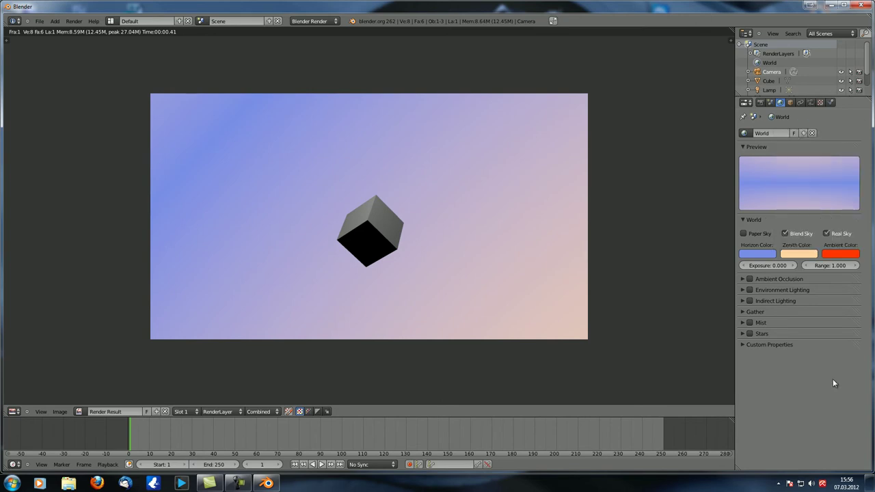
{"action": "key", "text": "F12"}
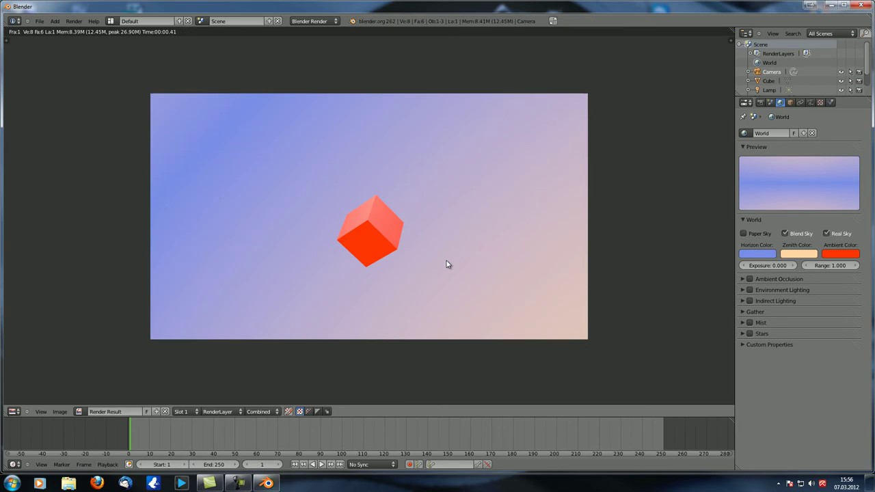
{"action": "scroll", "coordinate": [360, 244], "scroll_direction": "up", "scroll_amount": 2}
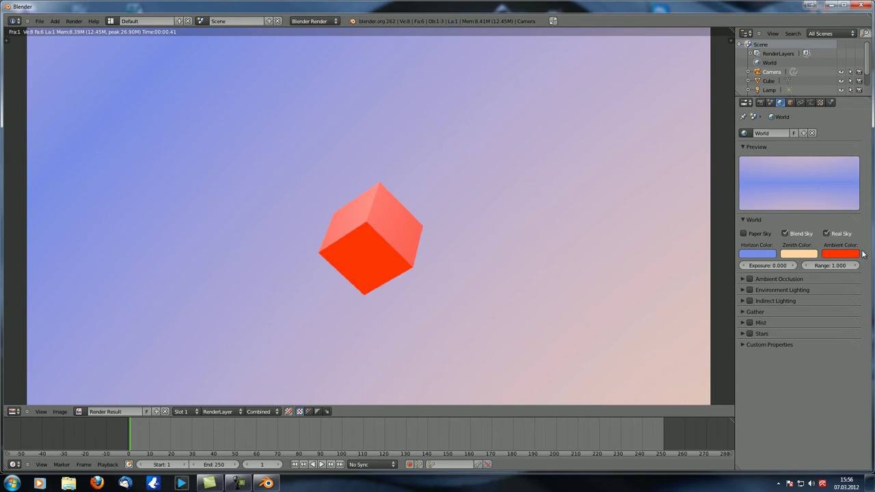
{"action": "middle_click_drag", "start_coordinate": [399, 245], "coordinate": [433, 217]}
{"action": "scroll", "coordinate": [482, 205], "scroll_direction": "up", "scroll_amount": 1}
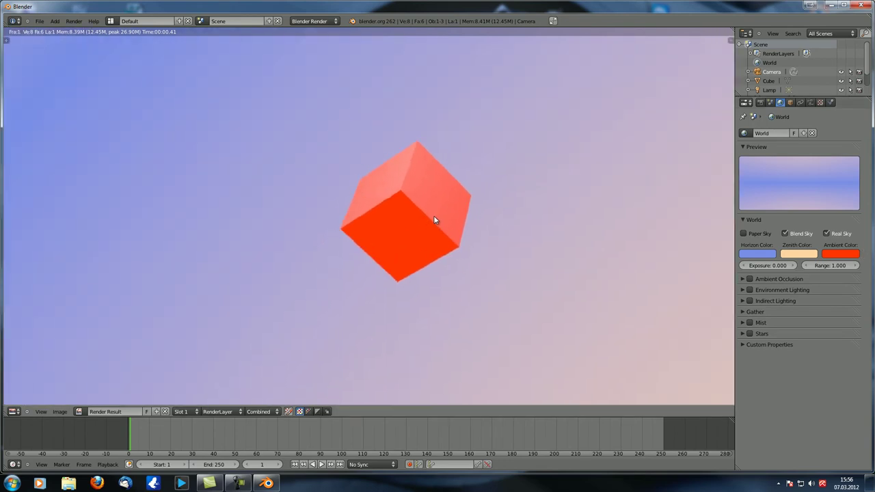
Step: Lighten the ambient color to a pale pink, render the scene, and inspect the cube's shading
{"action": "left_click", "coordinate": [842, 255]}
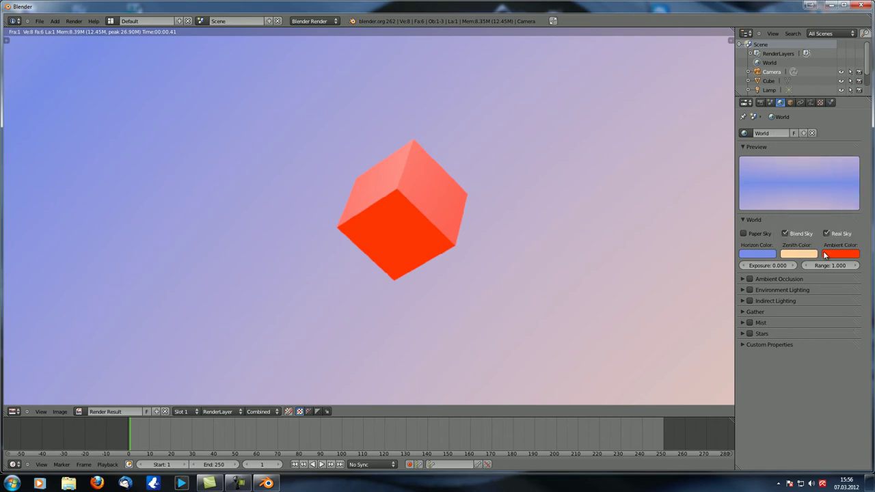
{"action": "left_click", "coordinate": [823, 250]}
{"action": "left_click_drag", "start_coordinate": [811, 189], "coordinate": [811, 180]}
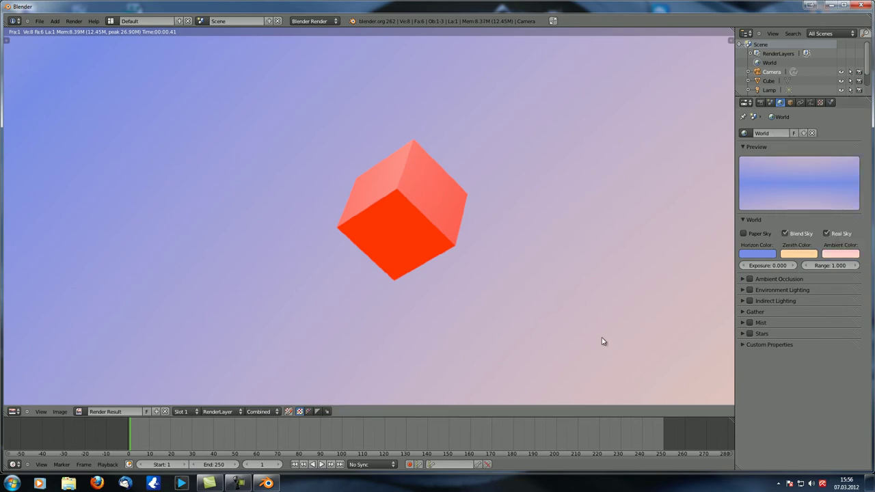
{"action": "key", "text": "F12"}
{"action": "key", "text": "F12"}
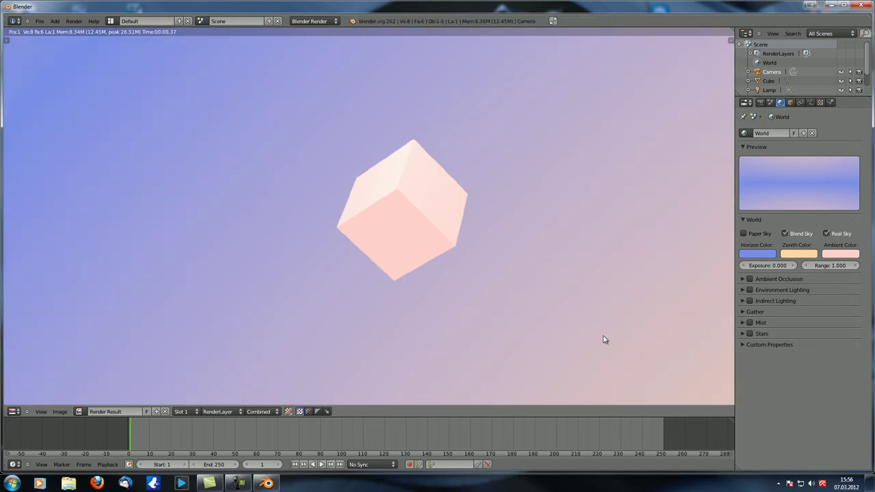
{"action": "scroll", "coordinate": [372, 221], "scroll_direction": "down", "scroll_amount": 3}
{"action": "scroll", "coordinate": [399, 229], "scroll_direction": "up", "scroll_amount": 3}
{"action": "scroll", "coordinate": [403, 232], "scroll_direction": "down", "scroll_amount": 1}
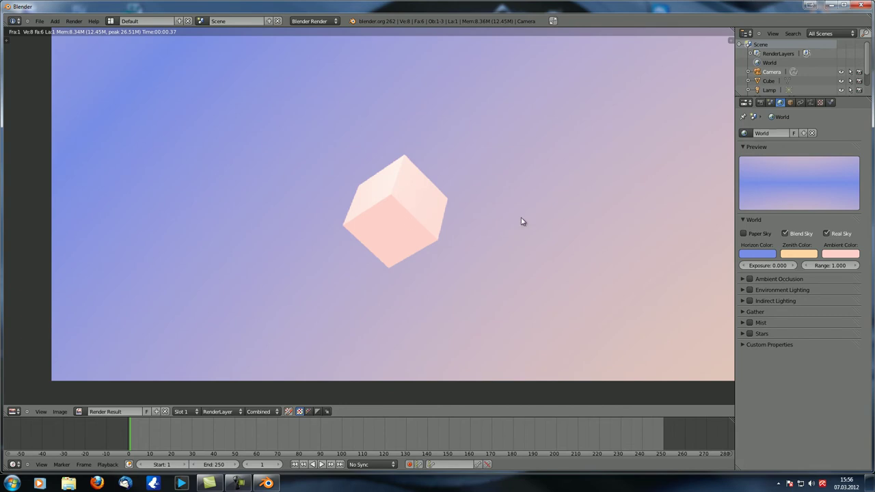
{"action": "scroll", "coordinate": [506, 218], "scroll_direction": "up", "scroll_amount": 2}
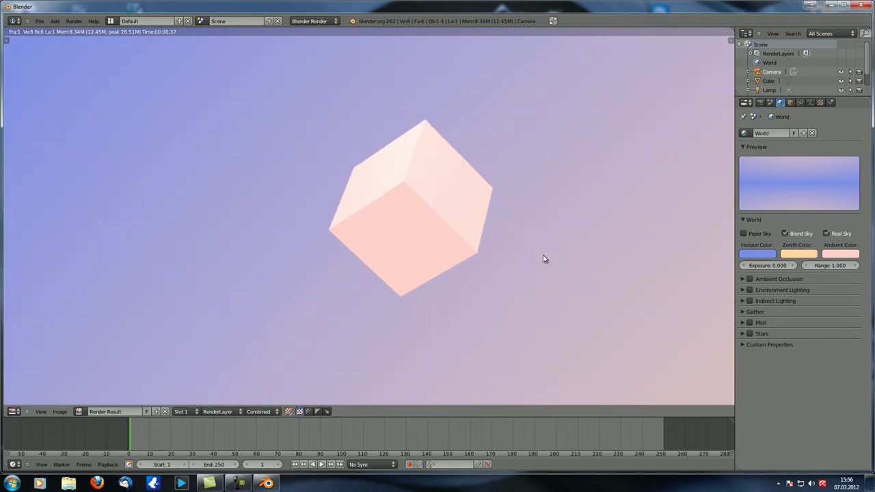
Step: Darken the ambient color to a deep brown, about R 0.084, G 0.038, B 0.033, and render the scene
{"action": "left_click", "coordinate": [839, 257]}
{"action": "mouse_move", "coordinate": [853, 171]}
{"action": "left_mouse_down"}
{"action": "mouse_move", "coordinate": [853, 193]}
{"action": "mouse_move", "coordinate": [855, 180]}
{"action": "left_mouse_up"}
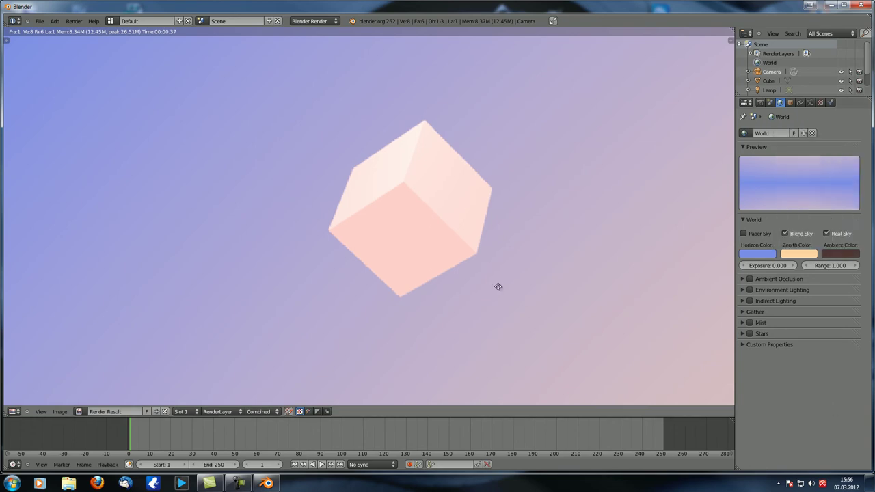
{"action": "key", "text": "F12"}
{"action": "scroll", "coordinate": [351, 178], "scroll_direction": "down", "scroll_amount": 3}
{"action": "scroll", "coordinate": [351, 178], "scroll_direction": "up", "scroll_amount": 4}
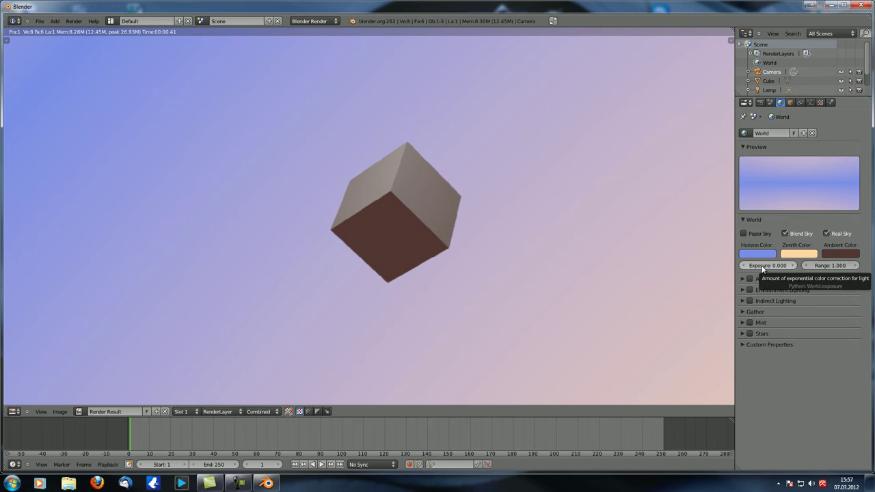
Step: Set the world exposure to 1.000 and render the scene
{"action": "left_click_drag", "start_coordinate": [763, 270], "coordinate": [801, 270]}
{"action": "key", "text": "F12"}
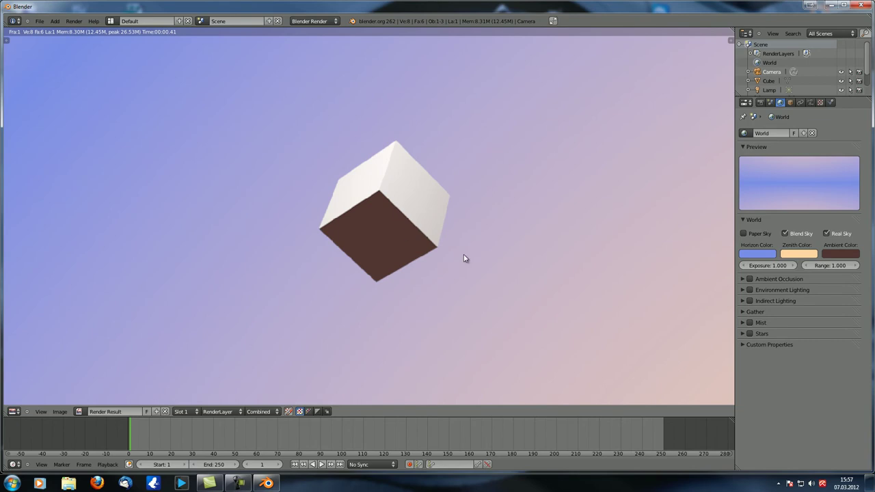
{"action": "left_click", "coordinate": [833, 268]}
{"action": "key", "text": "Escape"}
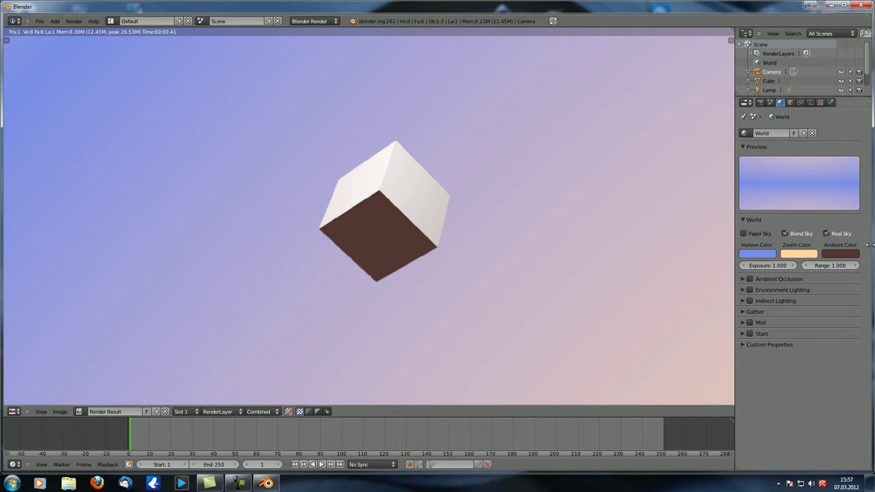
Step: Set the world color range to 5.000 and render the scene with the brown ambient color
{"action": "left_click", "coordinate": [830, 266]}
{"action": "type", "text": "5"}
{"action": "key", "text": "Return"}
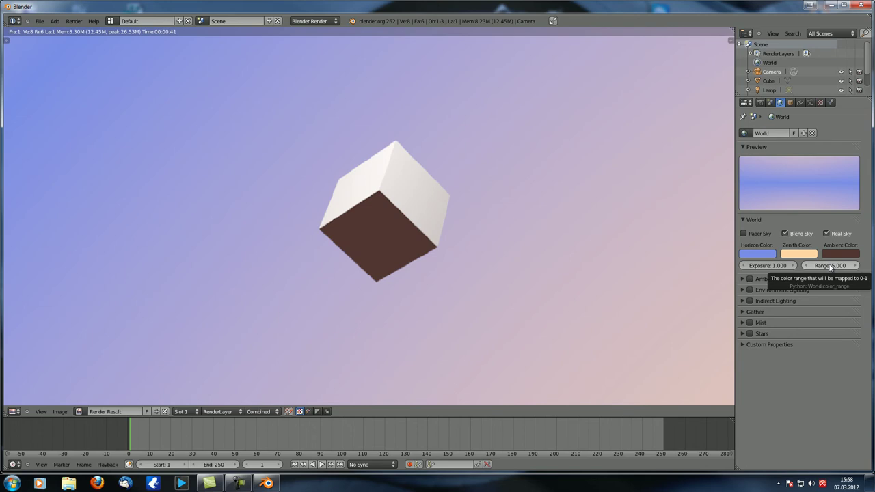
{"action": "middle_click_drag", "start_coordinate": [501, 265], "coordinate": [492, 270]}
{"action": "key", "text": "F12"}
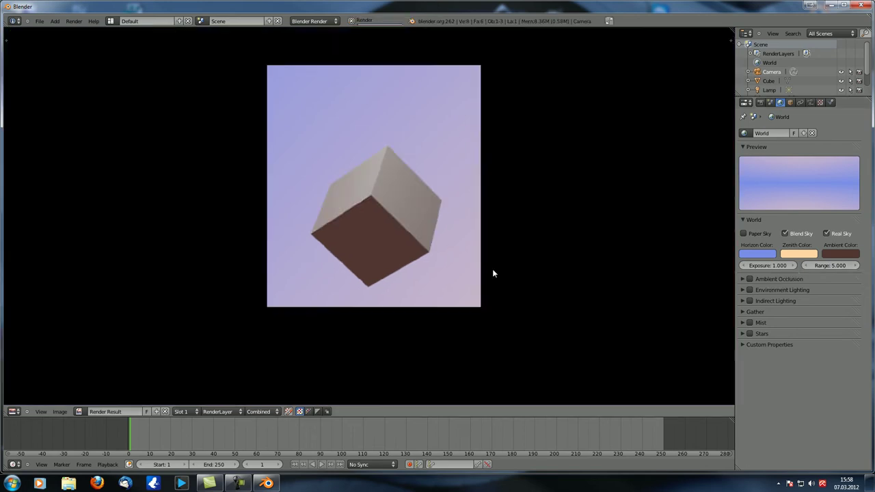
Step: Change the ambient color to a fully bright, saturated red
{"action": "left_click", "coordinate": [841, 254]}
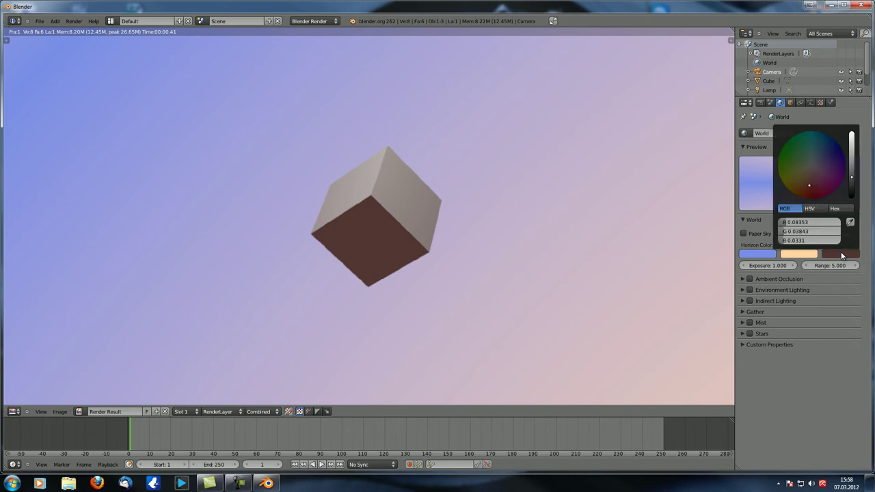
{"action": "left_click_drag", "start_coordinate": [853, 181], "coordinate": [857, 107]}
{"action": "left_click_drag", "start_coordinate": [810, 191], "coordinate": [809, 217]}
Step: Set the world range to 1.000, reset the exposure to 0.000, and render the scene
{"action": "left_click", "coordinate": [839, 266]}
{"action": "type", "text": "1"}
{"action": "key", "text": "Return"}
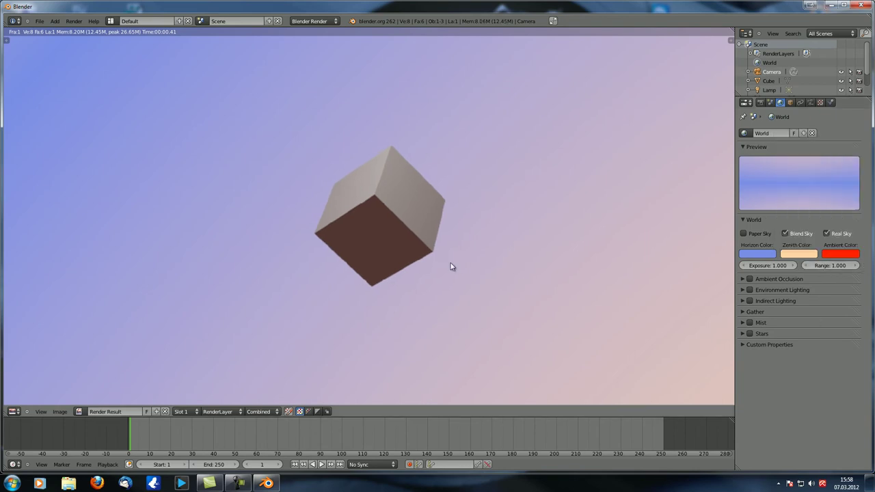
{"action": "key", "text": "BackSpace"}
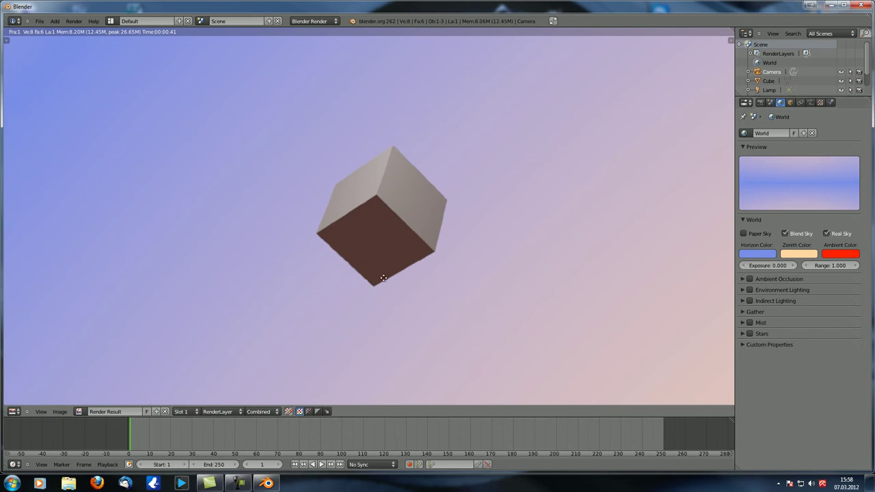
{"action": "key", "text": "F12"}
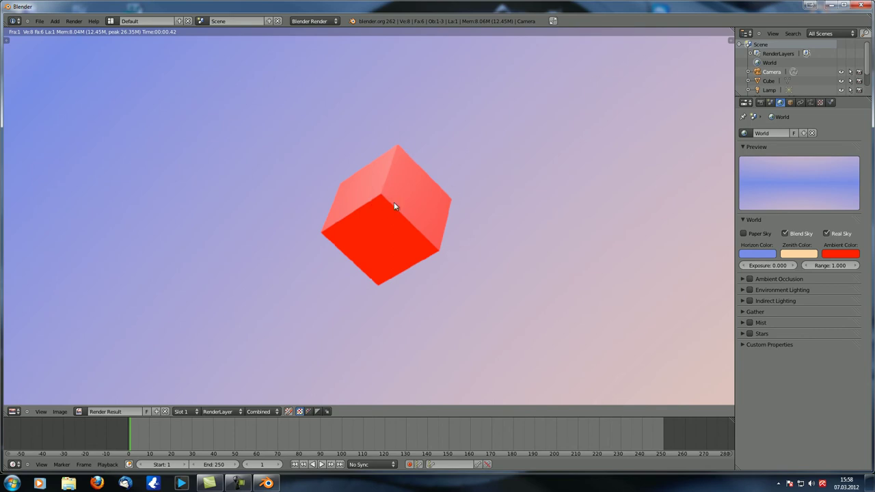
Step: Set the exposure to 1.000 and render the cube with the red ambient color
{"action": "type", "text": "1"}
{"action": "key", "text": "Return"}
{"action": "key", "text": "F12"}
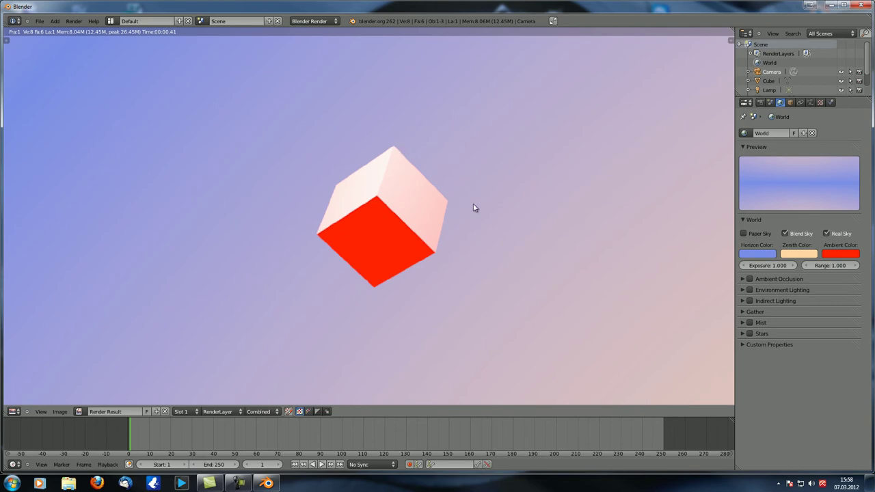
Step: Set the range to 5.000, render the scene with the red ambient color, and return to the 3D view
{"action": "left_click", "coordinate": [830, 266]}
{"action": "type", "text": "5"}
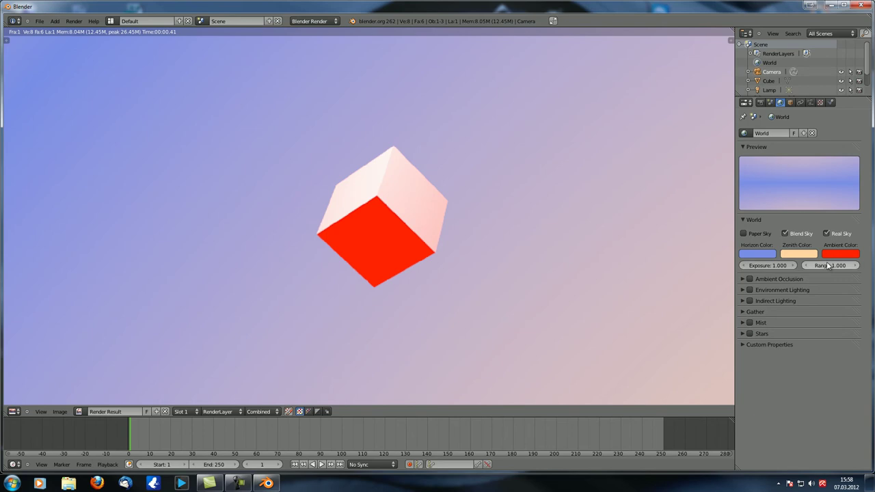
{"action": "key", "text": "Return"}
{"action": "mouse_move", "coordinate": [391, 246]}
{"action": "middle_mouse_down"}
{"action": "mouse_move", "coordinate": [372, 264]}
{"action": "mouse_move", "coordinate": [406, 251]}
{"action": "middle_mouse_up"}
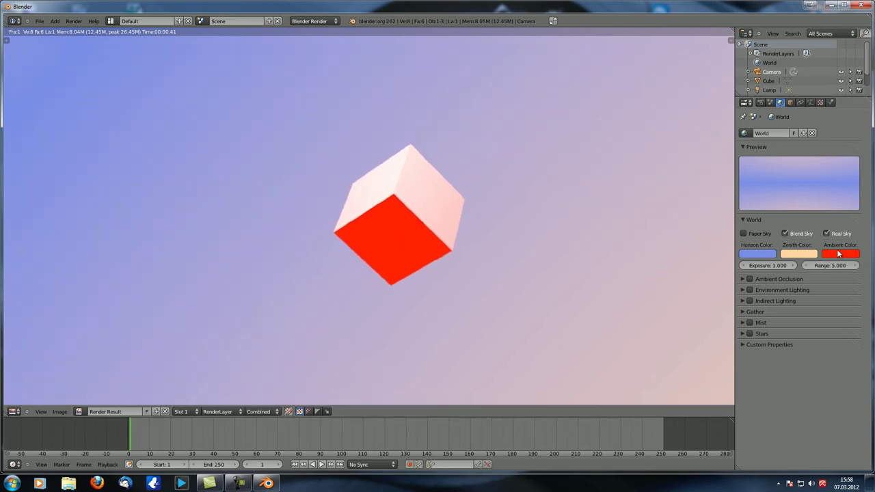
{"action": "middle_click_drag", "start_coordinate": [365, 209], "coordinate": [356, 218]}
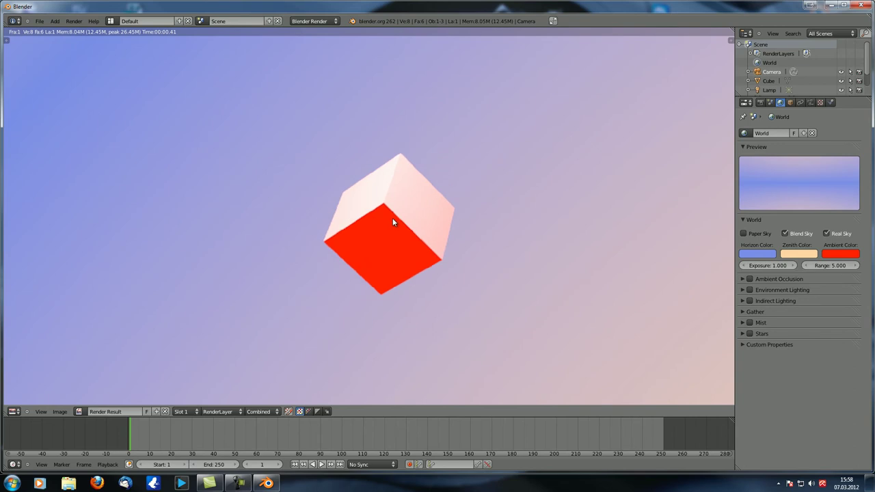
{"action": "key", "text": "F12"}
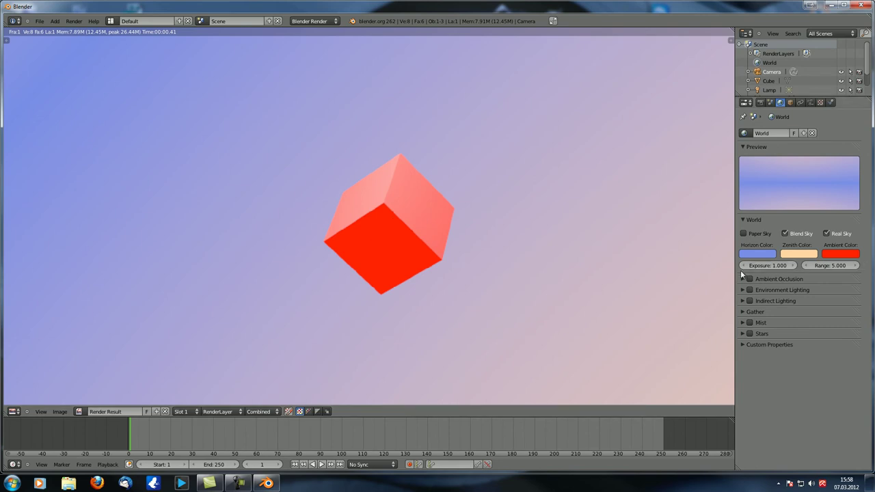
{"action": "middle_click_drag", "start_coordinate": [433, 212], "coordinate": [421, 219]}
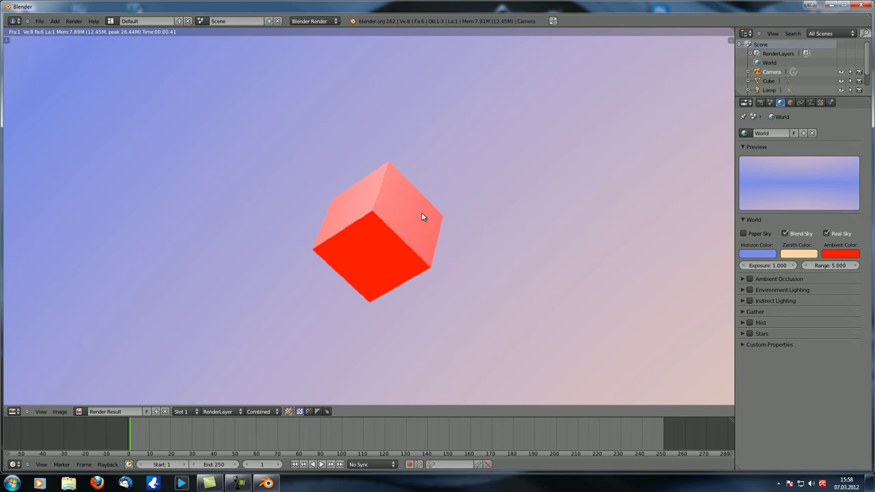
{"action": "key", "text": "Escape"}
Step: Align the camera to the front orthographic view and move it 4.022 along X and 5.150 along Z
{"action": "middle_click_drag", "start_coordinate": [424, 218], "coordinate": [494, 201]}
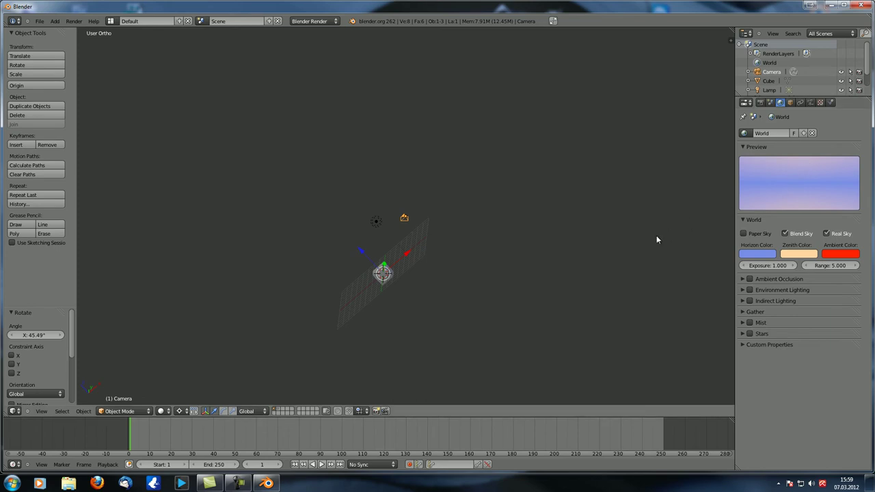
{"action": "middle_click_drag", "start_coordinate": [657, 240], "coordinate": [437, 214]}
{"action": "key", "text": "KP_1"}
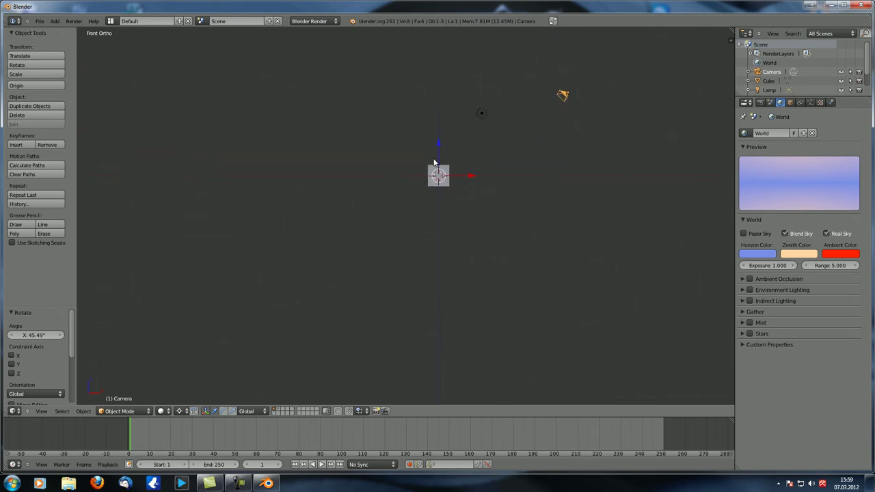
{"action": "key", "text": "ctrl+alt+KP_0"}
{"action": "key", "text": "g"}
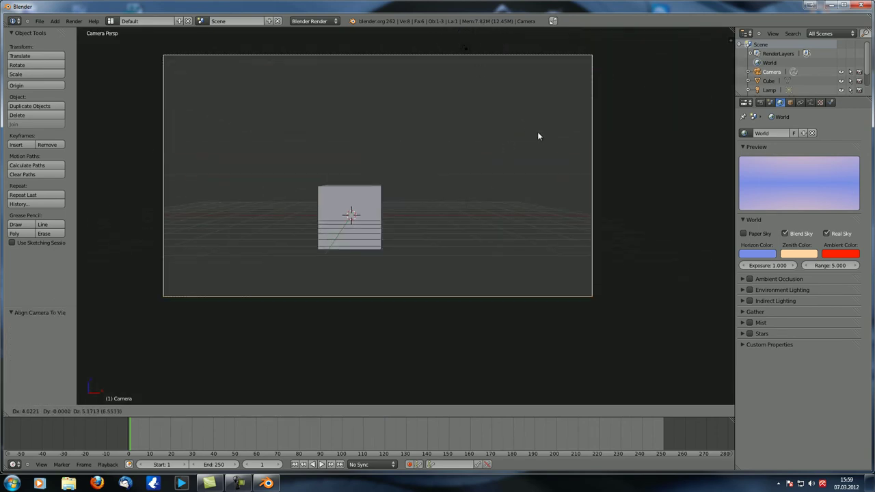
{"action": "left_click", "coordinate": [537, 131]}
Step: Rotate the camera around the global Z axis, then tilt it 6.586° around the X axis
{"action": "key", "text": "r"}
{"action": "key", "text": "z"}
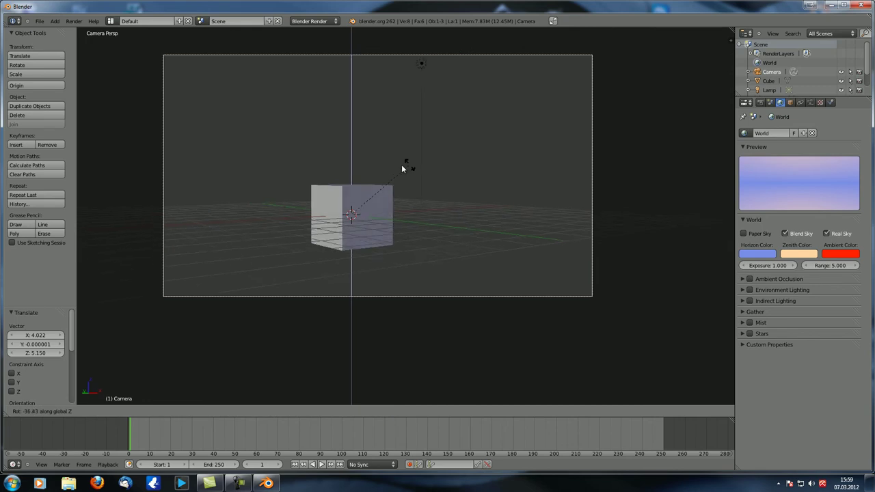
{"action": "left_click", "coordinate": [415, 167]}
{"action": "key", "text": "r"}
{"action": "key", "text": "x"}
{"action": "left_click", "coordinate": [562, 323]}
Step: Render the cube from the new camera angle with the red ambient color
{"action": "key", "text": "a"}
{"action": "key", "text": "a"}
{"action": "key", "text": "F12"}
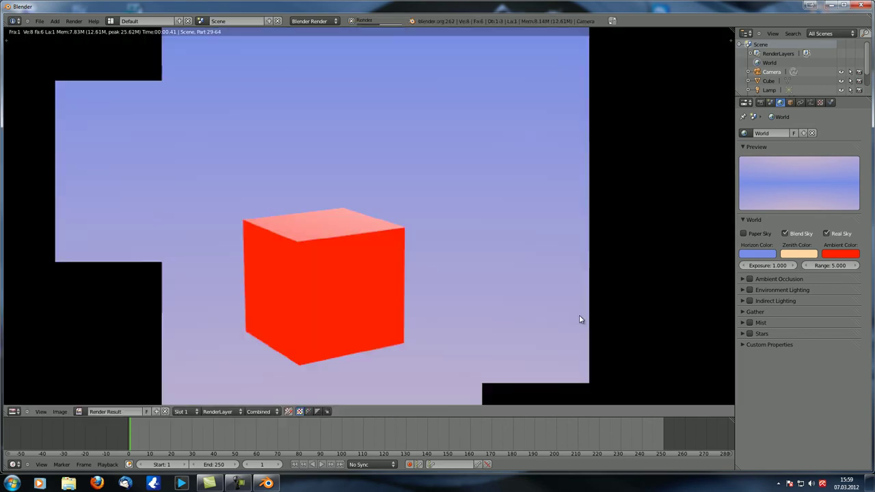
{"action": "key", "text": "Home"}
{"action": "middle_click_drag", "start_coordinate": [442, 277], "coordinate": [412, 239]}
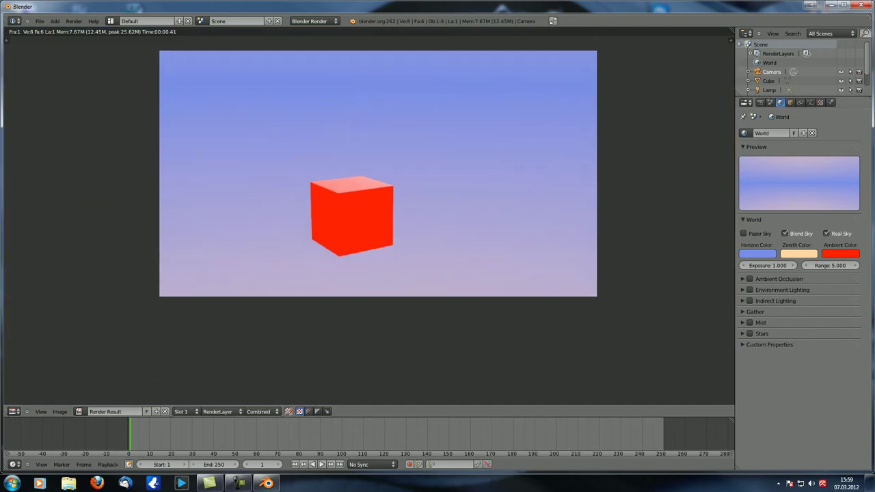
Step: Set the world's ambient color to black and render the scene again
{"action": "left_click", "coordinate": [856, 258]}
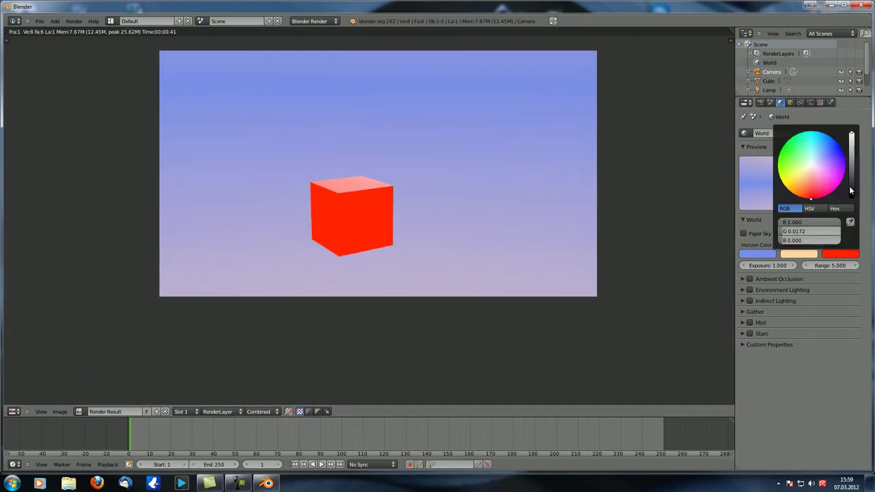
{"action": "left_click_drag", "start_coordinate": [851, 192], "coordinate": [852, 203]}
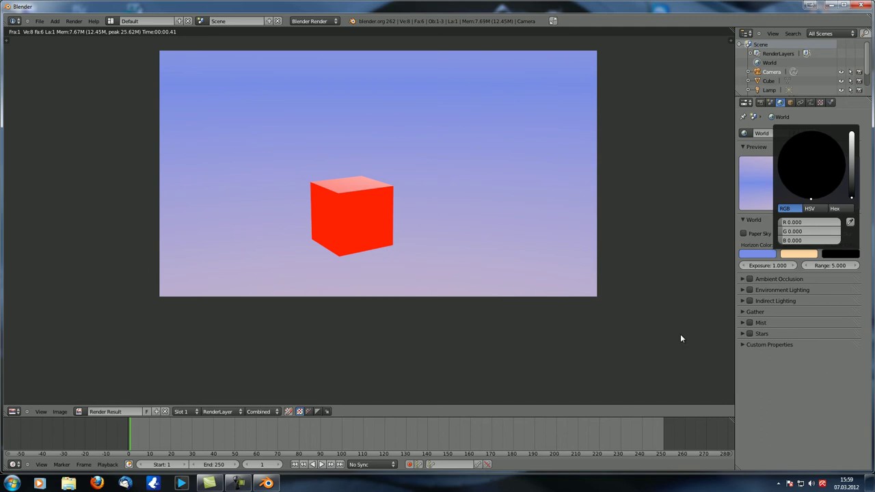
{"action": "key", "text": "F12"}
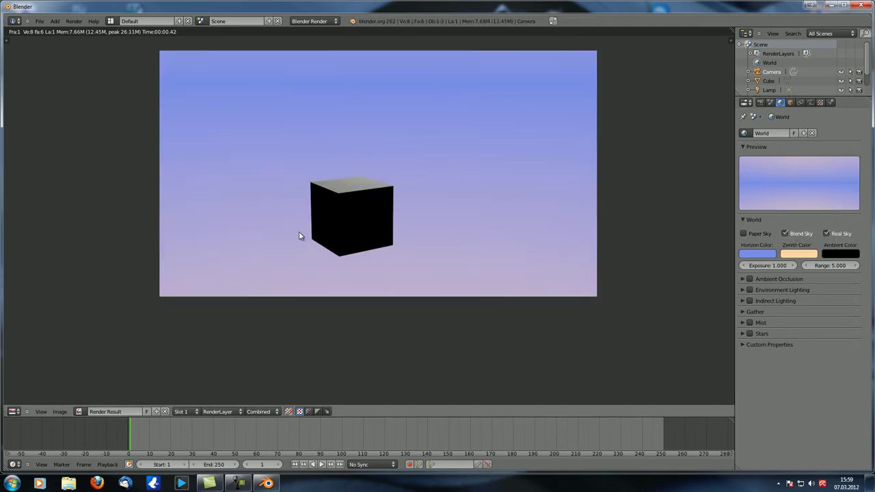
Step: Reset the world range to 1.000 and the exposure to 0.000
{"action": "left_click", "coordinate": [835, 266]}
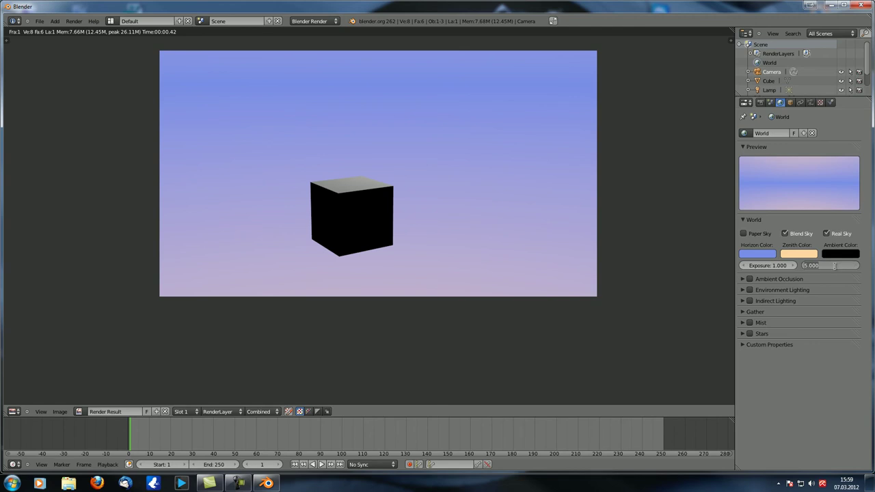
{"action": "type", "text": "1"}
{"action": "key", "text": "Return"}
{"action": "left_click_drag", "start_coordinate": [773, 265], "coordinate": [735, 265]}
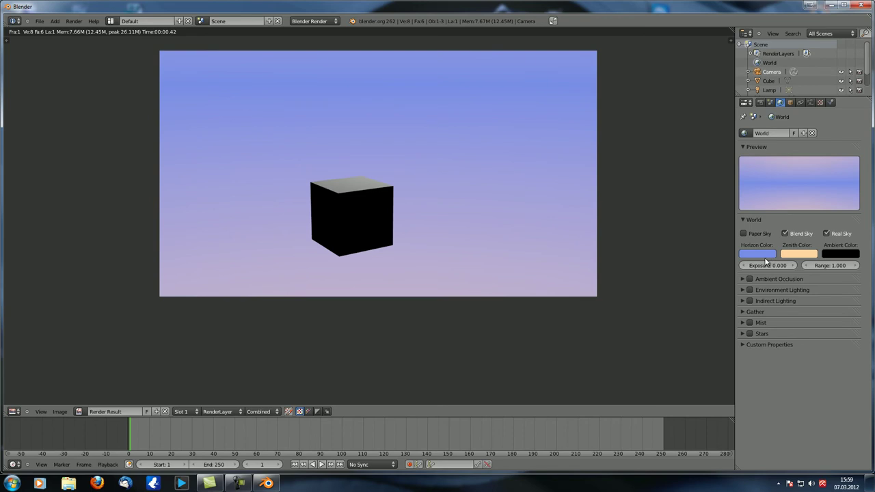
Step: Compare the material and world texture slots and add a new Clouds texture to the world
{"action": "left_click", "coordinate": [820, 102]}
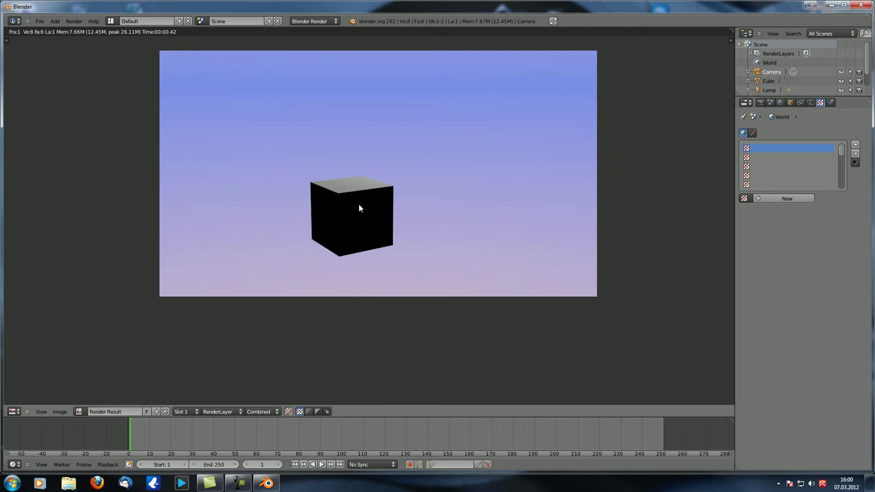
{"action": "key", "text": "Escape"}
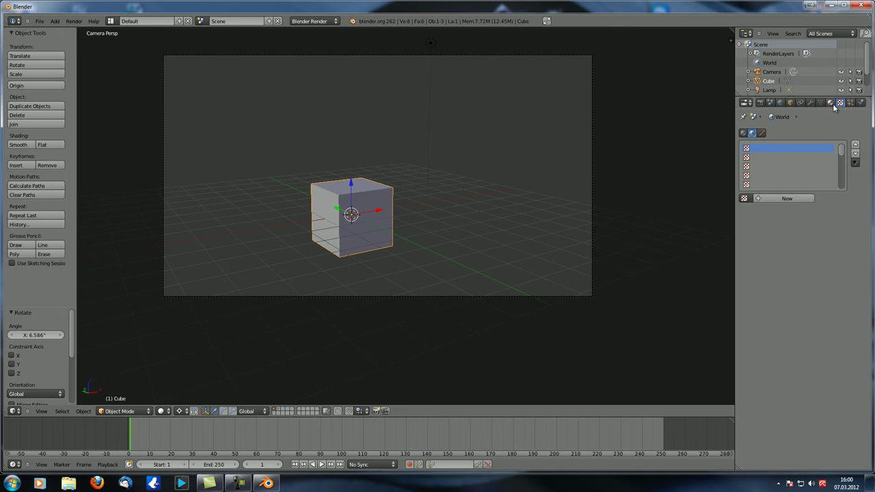
{"action": "left_click", "coordinate": [744, 133]}
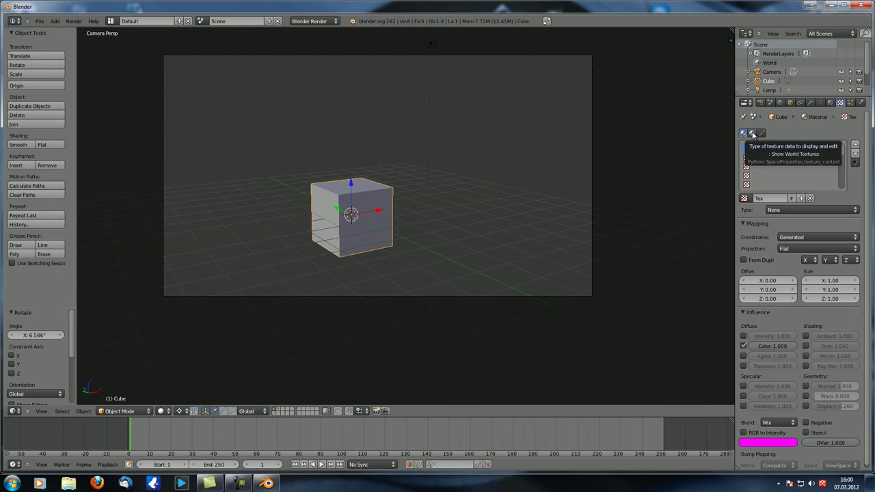
{"action": "left_click", "coordinate": [753, 134]}
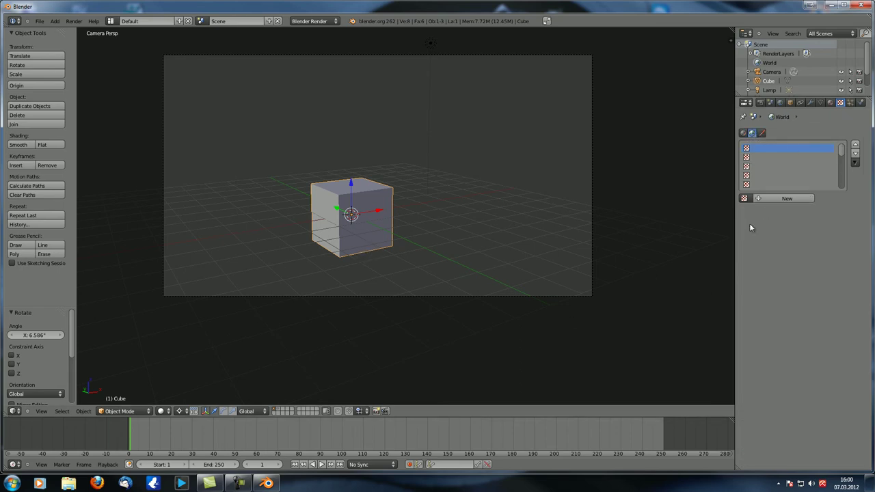
{"action": "left_click", "coordinate": [767, 200]}
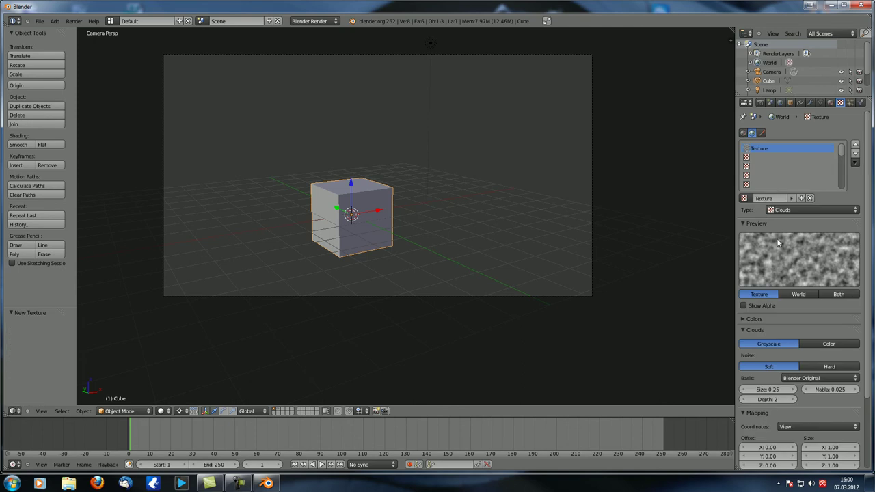
Step: Review the Clouds texture's mapping and influence settings and render the scene with the textured sky
{"action": "scroll", "coordinate": [833, 407], "scroll_direction": "down", "scroll_amount": 4}
{"action": "scroll", "coordinate": [833, 403], "scroll_direction": "up", "scroll_amount": 4}
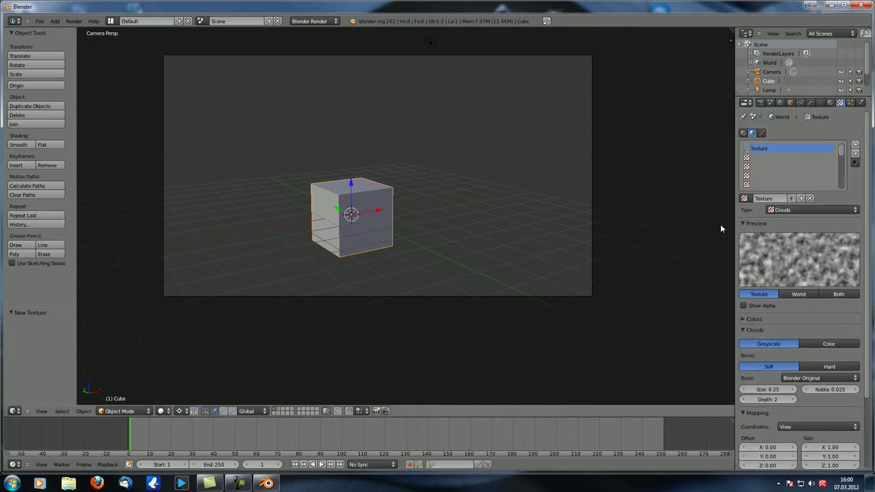
{"action": "scroll", "coordinate": [814, 301], "scroll_direction": "down", "scroll_amount": 4}
{"action": "scroll", "coordinate": [813, 300], "scroll_direction": "down", "scroll_amount": 2}
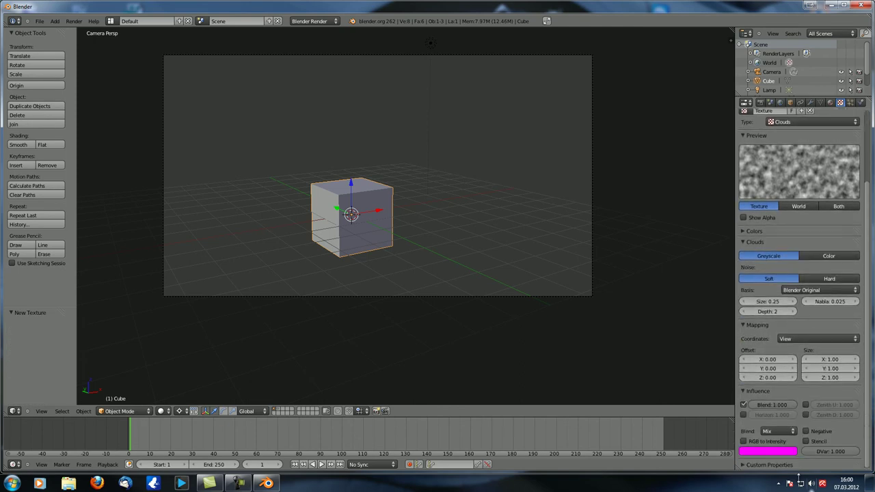
{"action": "scroll", "coordinate": [826, 363], "scroll_direction": "up", "scroll_amount": 5}
{"action": "scroll", "coordinate": [825, 363], "scroll_direction": "up", "scroll_amount": 1}
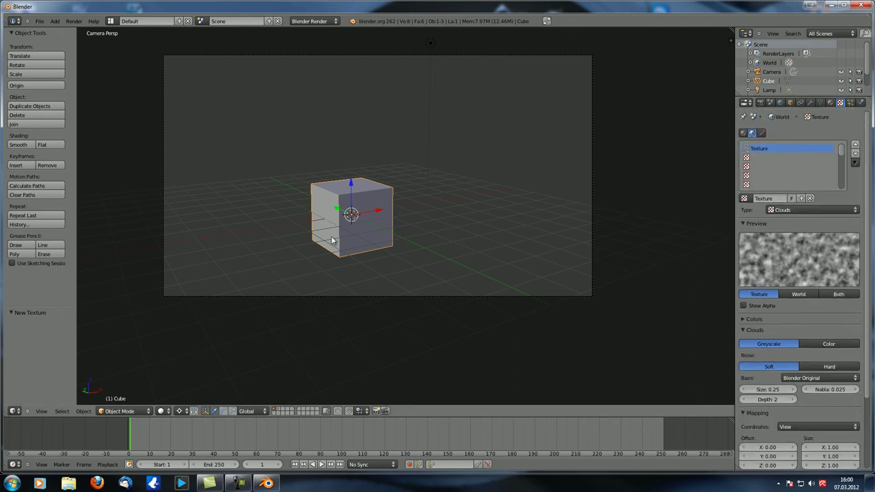
{"action": "key", "text": "F12"}
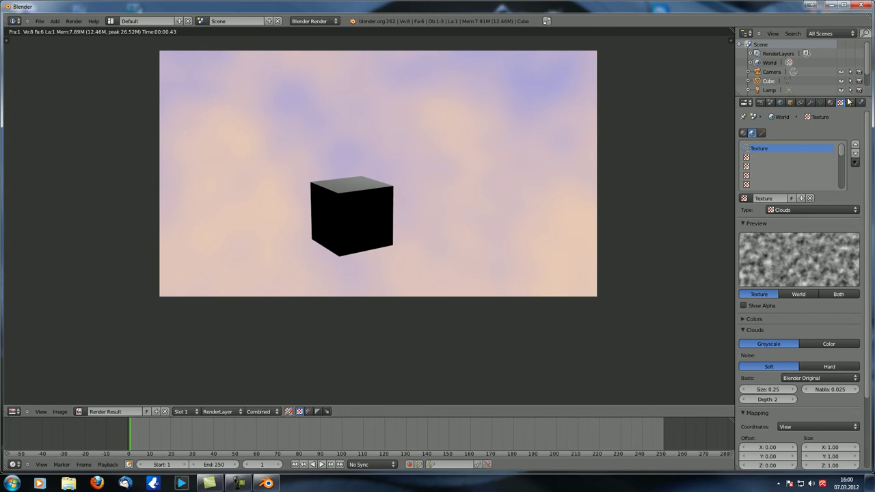
Step: Turn the world's zenith color white by setting its HSV saturation to 0.000
{"action": "left_click", "coordinate": [780, 103]}
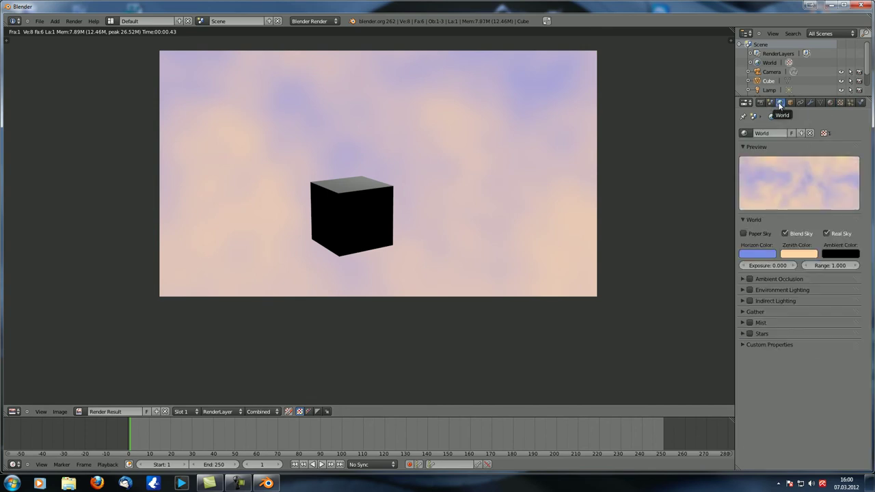
{"action": "left_click", "coordinate": [802, 253]}
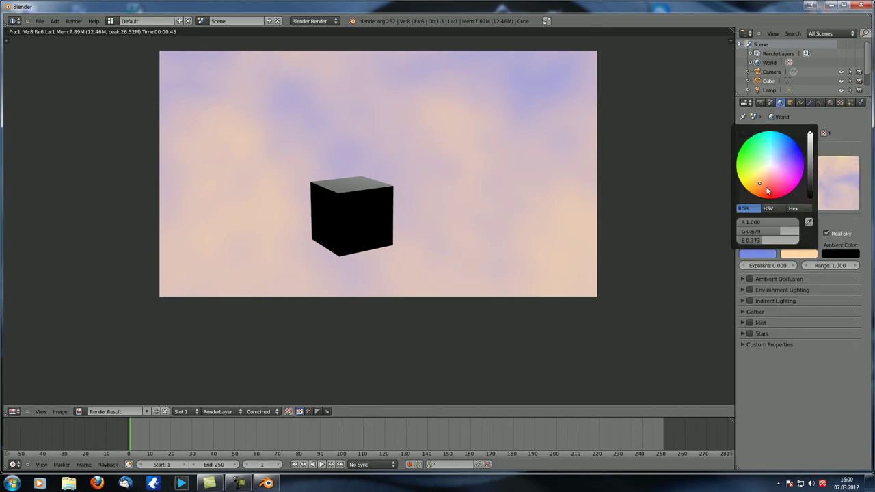
{"action": "left_click", "coordinate": [768, 209]}
{"action": "left_click_drag", "start_coordinate": [766, 231], "coordinate": [740, 232]}
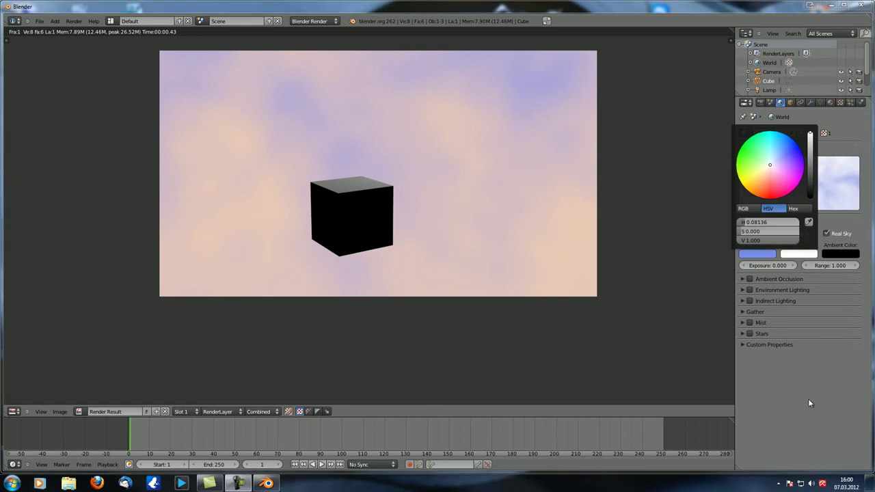
Step: Change the world's horizon color to a light salmon red
{"action": "left_click", "coordinate": [765, 255]}
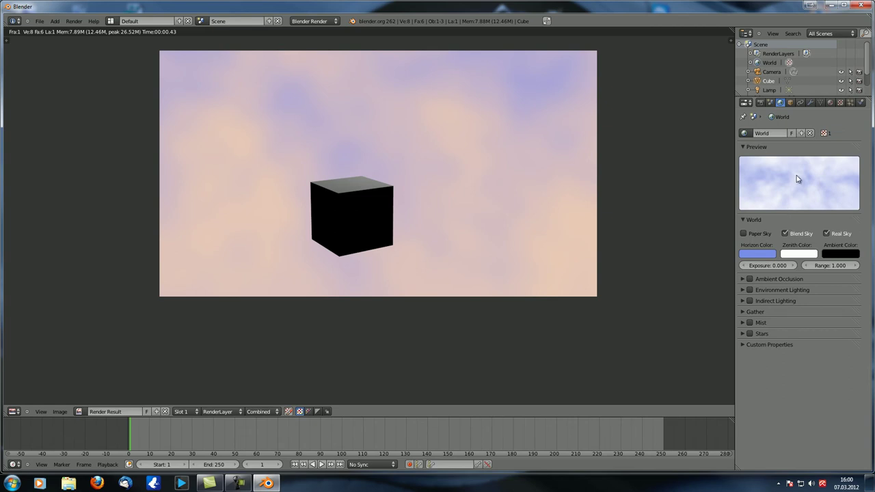
{"action": "left_click", "coordinate": [769, 257]}
{"action": "left_click", "coordinate": [778, 182]}
{"action": "left_click_drag", "start_coordinate": [777, 181], "coordinate": [775, 192]}
Step: Set the zenith color to pale peach and the horizon color to a saturated blue, and render the scene
{"action": "left_click", "coordinate": [841, 102]}
{"action": "scroll", "coordinate": [819, 342], "scroll_direction": "down", "scroll_amount": 5}
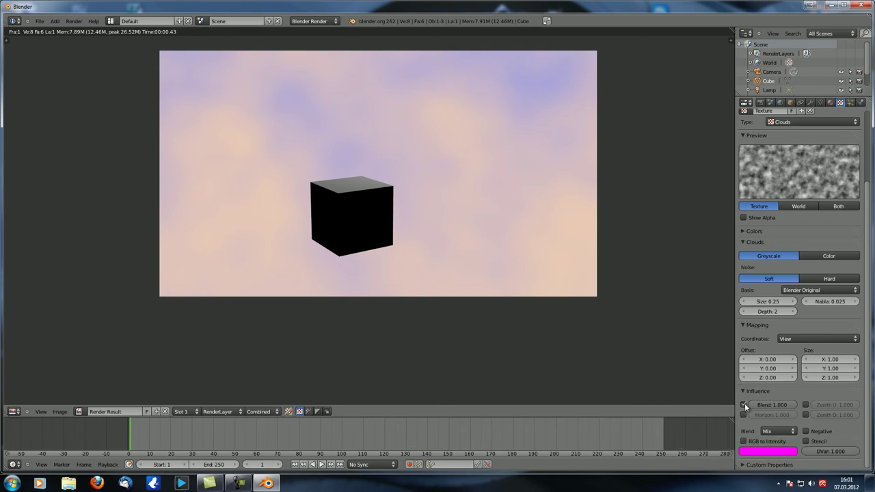
{"action": "left_click", "coordinate": [830, 103]}
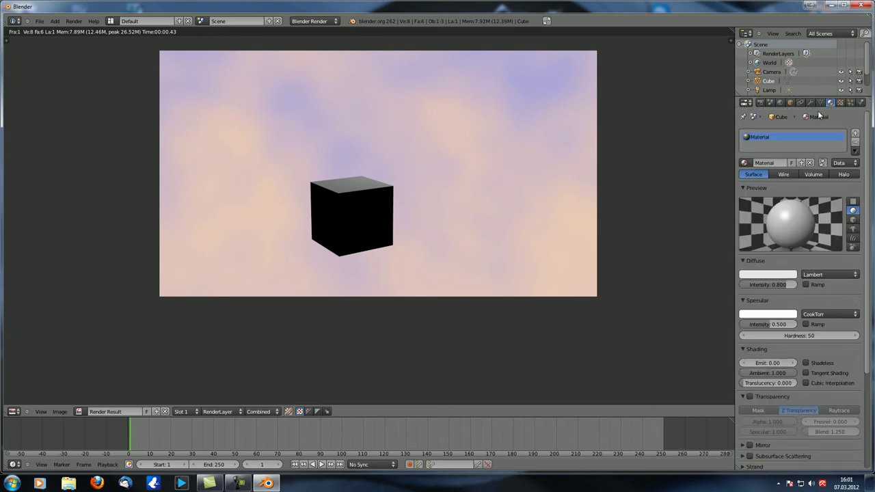
{"action": "left_click", "coordinate": [780, 102]}
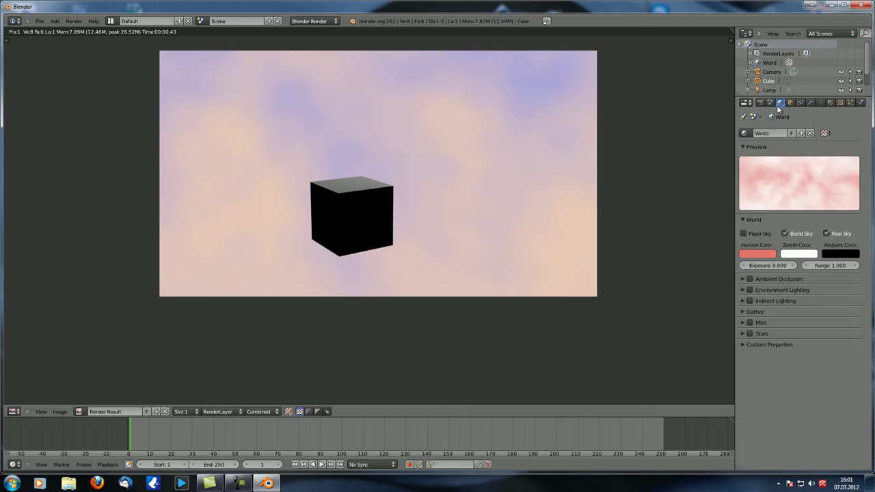
{"action": "left_click", "coordinate": [797, 254]}
{"action": "mouse_move", "coordinate": [775, 177]}
{"action": "left_mouse_down"}
{"action": "mouse_move", "coordinate": [758, 174]}
{"action": "mouse_move", "coordinate": [765, 180]}
{"action": "mouse_move", "coordinate": [804, 145]}
{"action": "left_mouse_up"}
{"action": "left_click", "coordinate": [769, 255]}
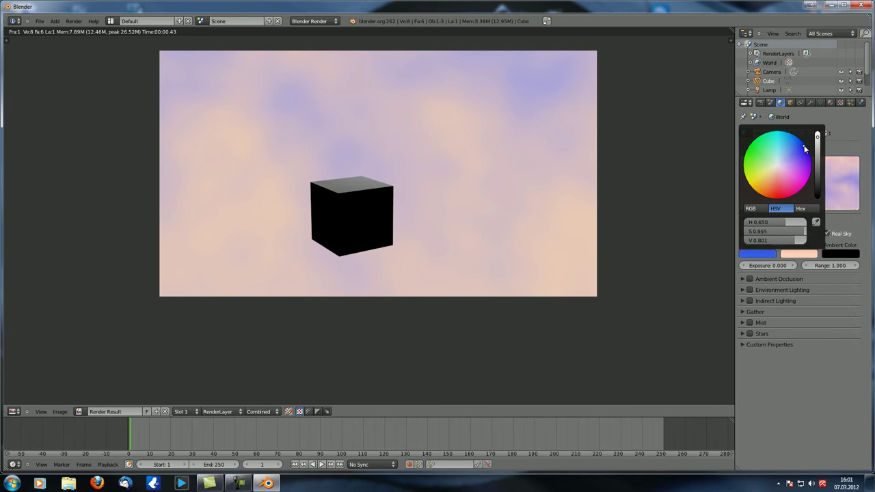
{"action": "key", "text": "F12"}
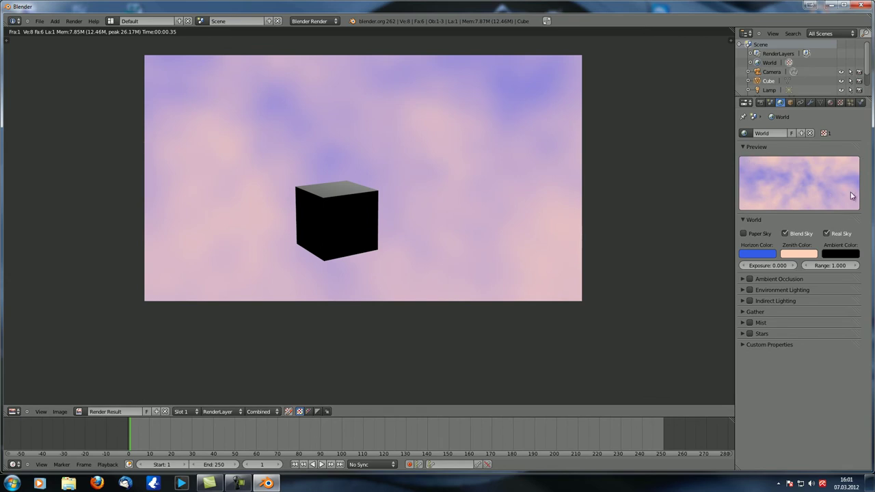
Step: Set the Clouds texture size to 0.03401 and render the sky with the finer cloud pattern
{"action": "left_click", "coordinate": [841, 102]}
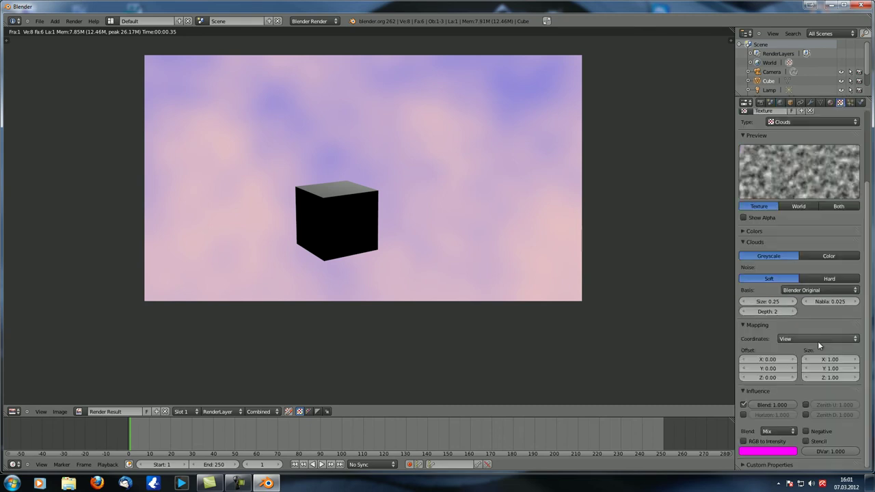
{"action": "left_click_drag", "start_coordinate": [775, 306], "coordinate": [746, 305]}
{"action": "middle_click_drag", "start_coordinate": [400, 267], "coordinate": [426, 266]}
{"action": "key", "text": "F12"}
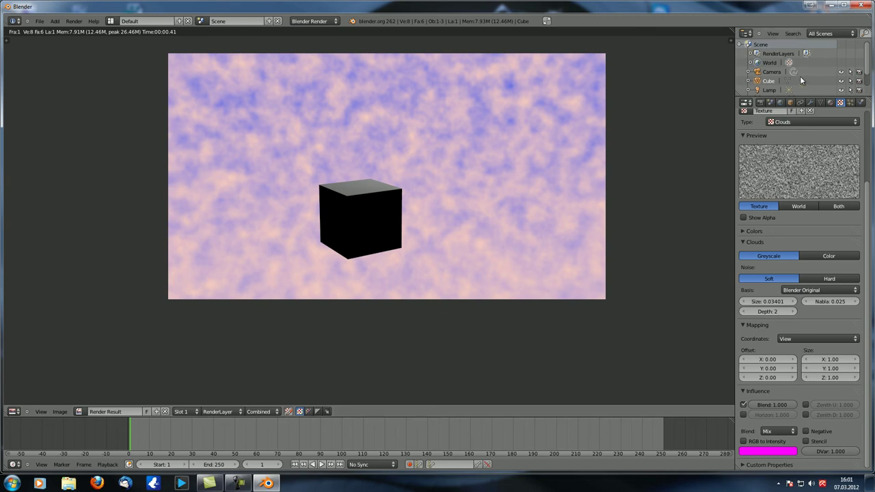
Step: Enable the world texture's Horizon influence at 1.000 alongside Blend and render the scene
{"action": "scroll", "coordinate": [828, 197], "scroll_direction": "up", "scroll_amount": 5}
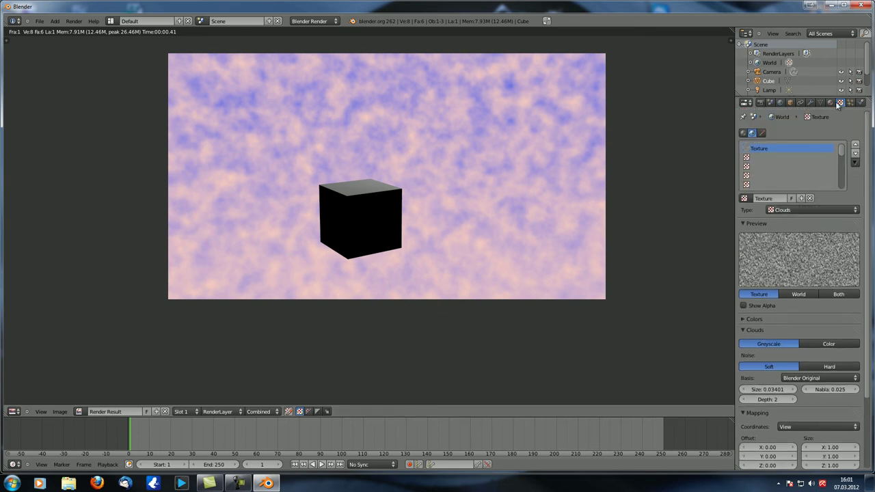
{"action": "scroll", "coordinate": [773, 274], "scroll_direction": "down", "scroll_amount": 4}
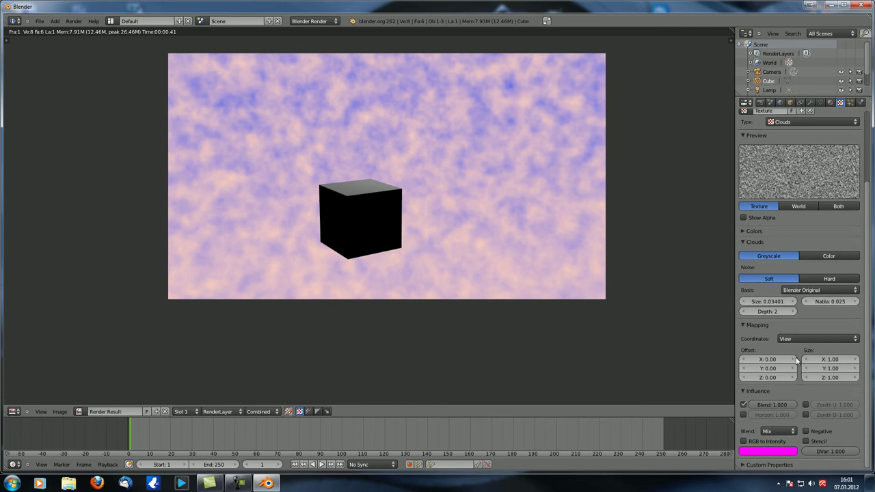
{"action": "left_click", "coordinate": [744, 415]}
{"action": "key", "text": "F12"}
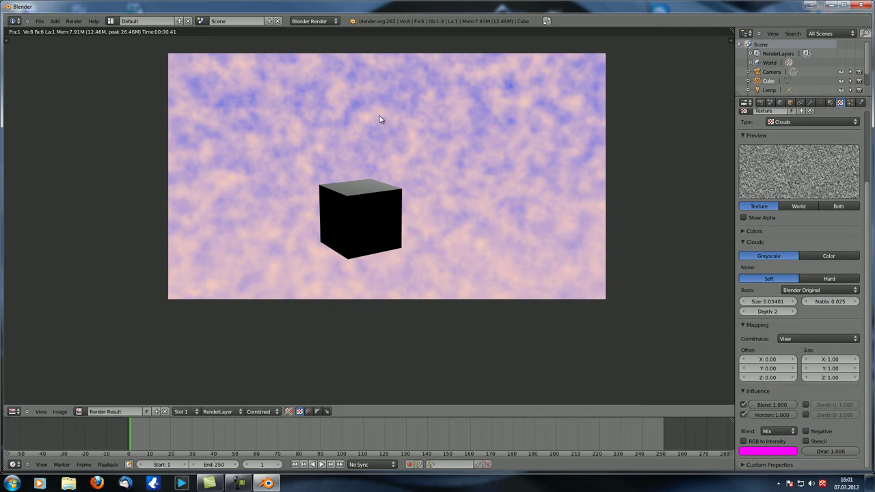
{"action": "key", "text": "F12"}
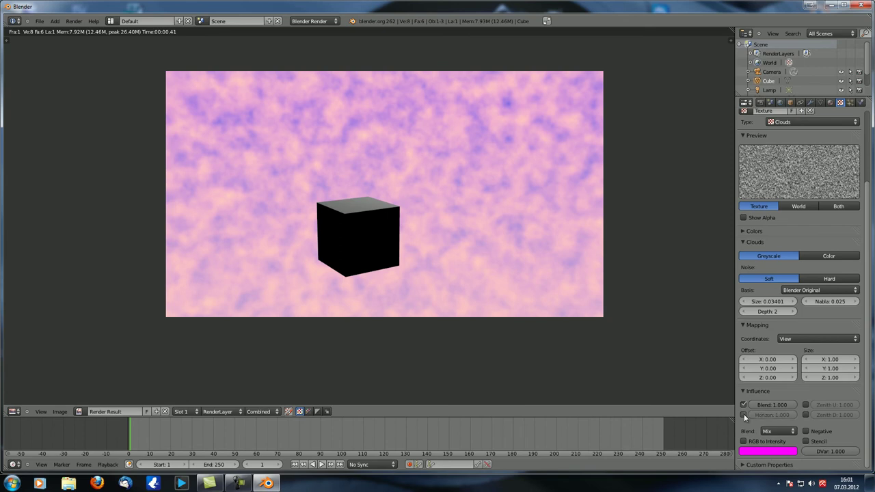
Step: Unlink the Clouds texture from the world's first texture slot and add a new texture in its place
{"action": "scroll", "coordinate": [746, 424], "scroll_direction": "up", "scroll_amount": 3}
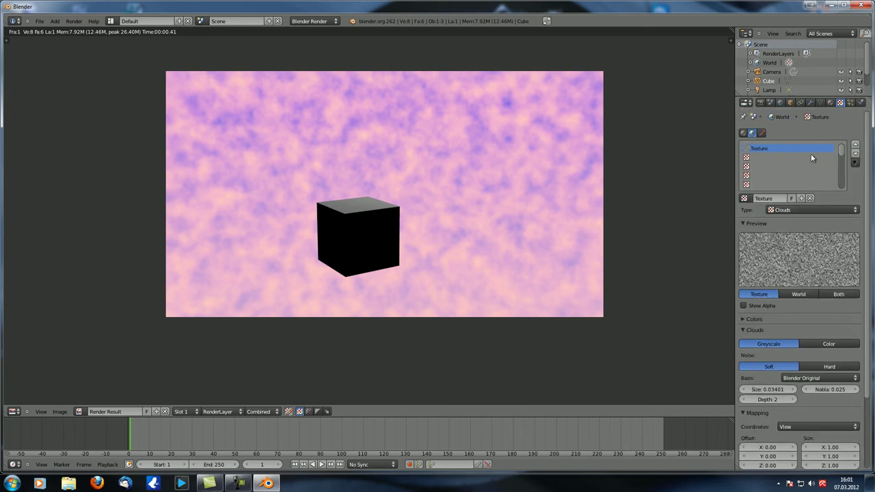
{"action": "left_click", "coordinate": [812, 198]}
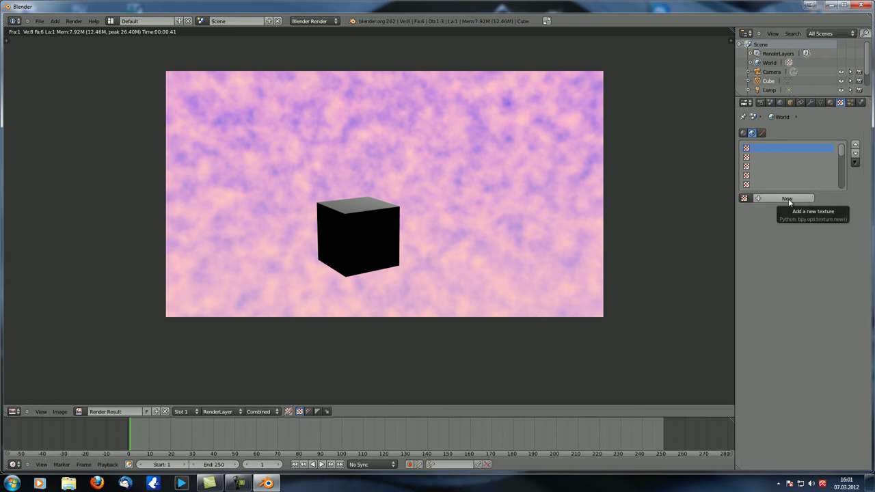
{"action": "left_click", "coordinate": [783, 198]}
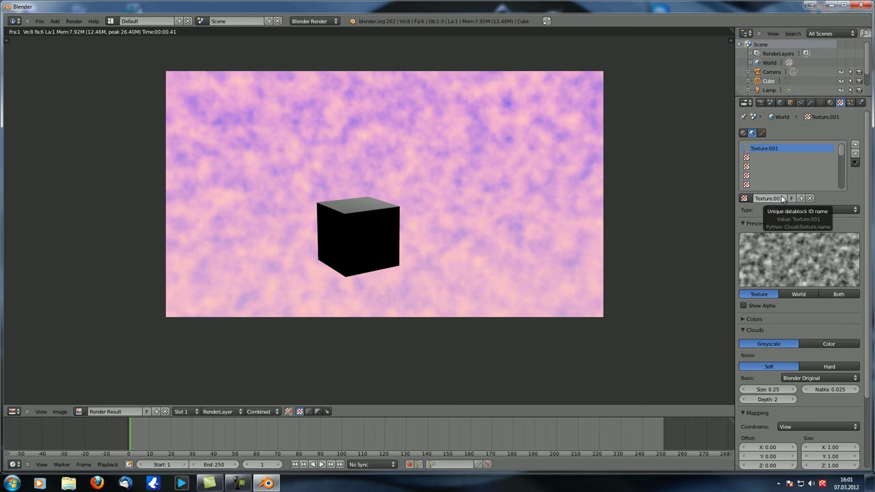
Step: Set the new world texture's type to Voronoi
{"action": "scroll", "coordinate": [839, 187], "scroll_direction": "down", "scroll_amount": 2}
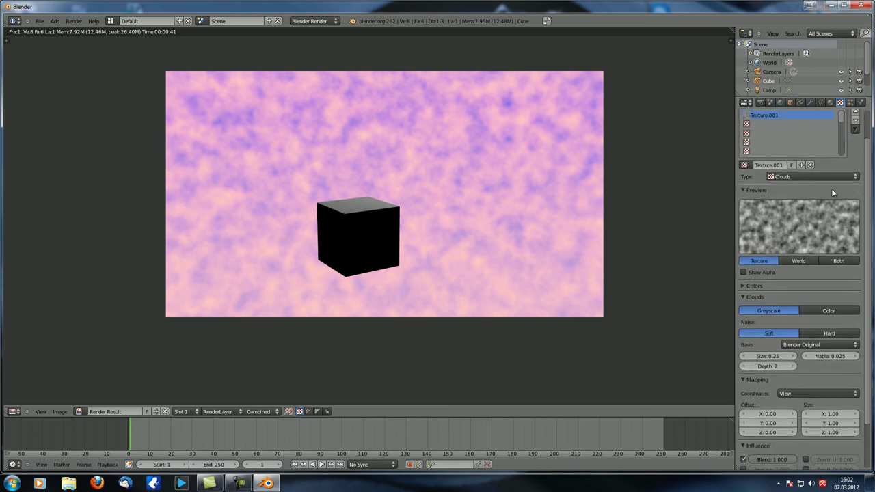
{"action": "scroll", "coordinate": [823, 178], "scroll_direction": "up", "scroll_amount": 2}
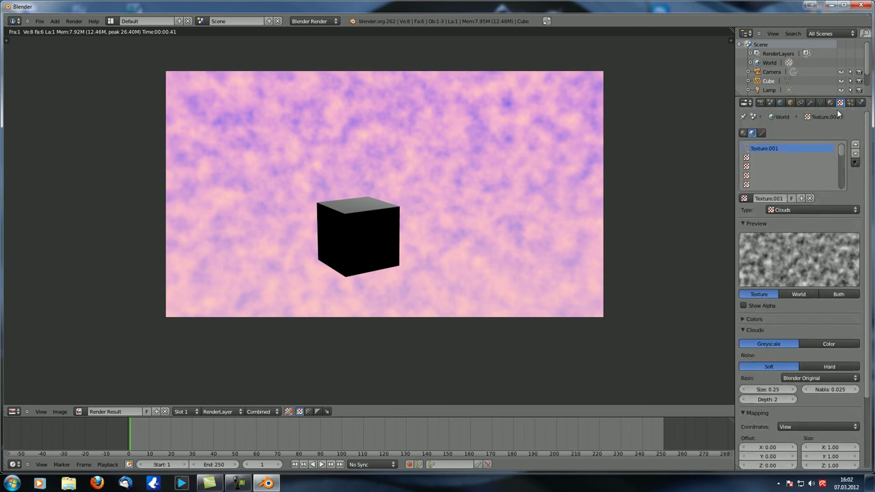
{"action": "scroll", "coordinate": [762, 221], "scroll_direction": "down", "scroll_amount": 1}
{"action": "left_click", "coordinate": [801, 193]}
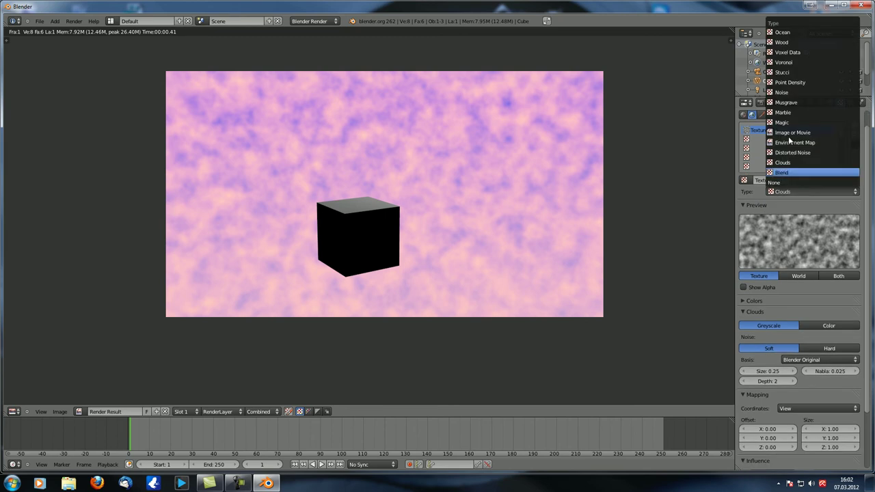
{"action": "left_click", "coordinate": [784, 62]}
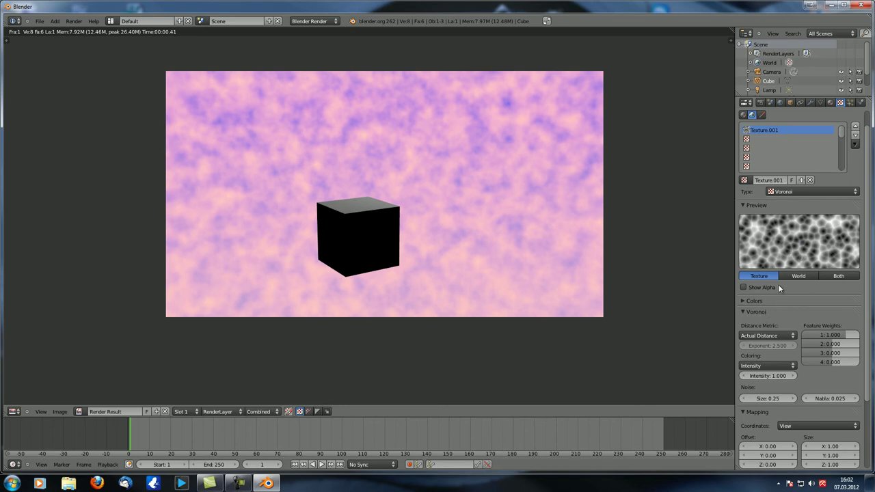
Step: Change the world texture's type to Image or Movie and look through its color adjustment settings
{"action": "left_click", "coordinate": [809, 192]}
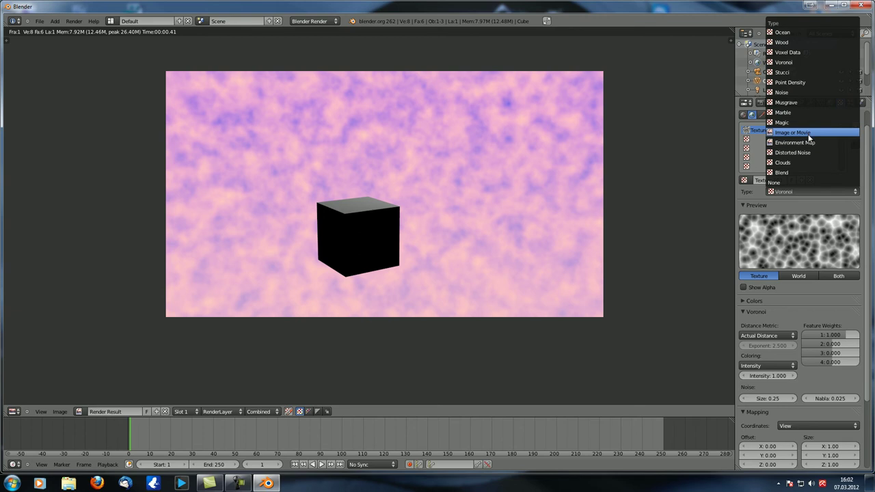
{"action": "left_click", "coordinate": [807, 133]}
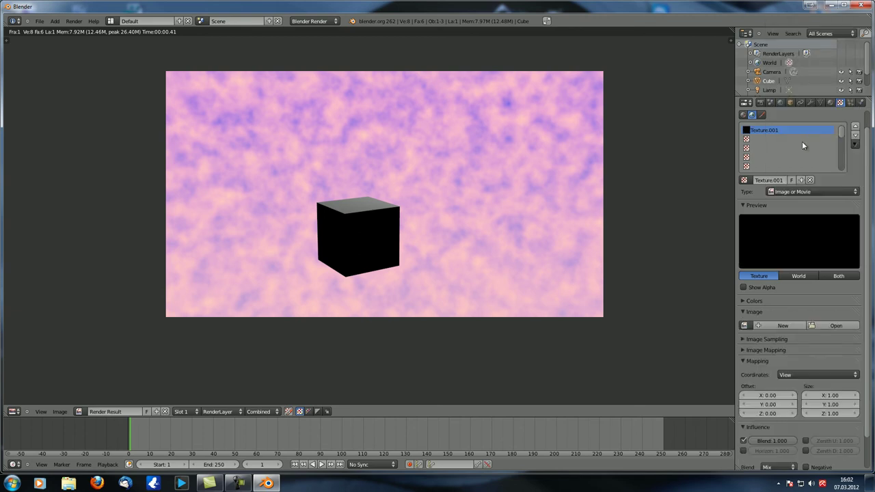
{"action": "scroll", "coordinate": [805, 208], "scroll_direction": "down", "scroll_amount": 2}
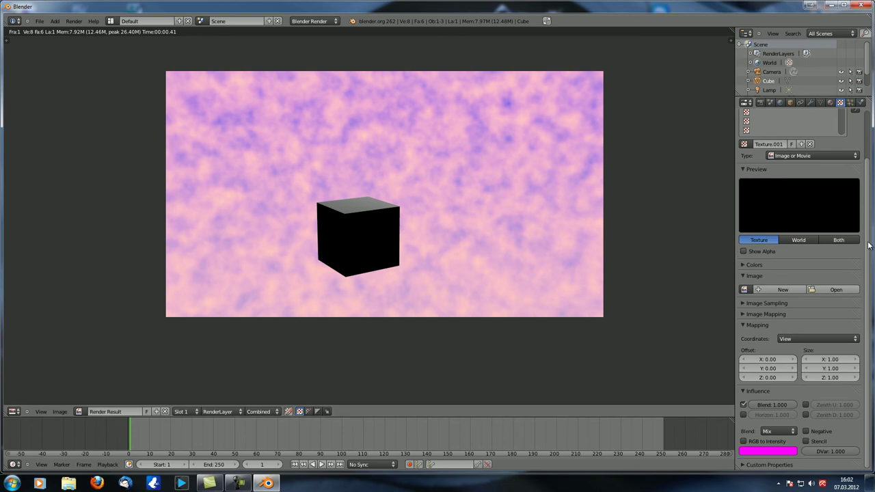
{"action": "left_click", "coordinate": [745, 265]}
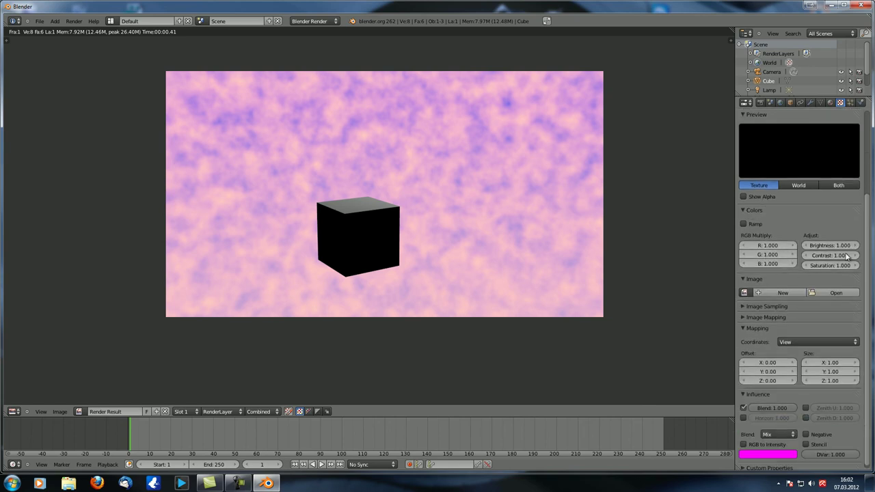
{"action": "left_click", "coordinate": [749, 210]}
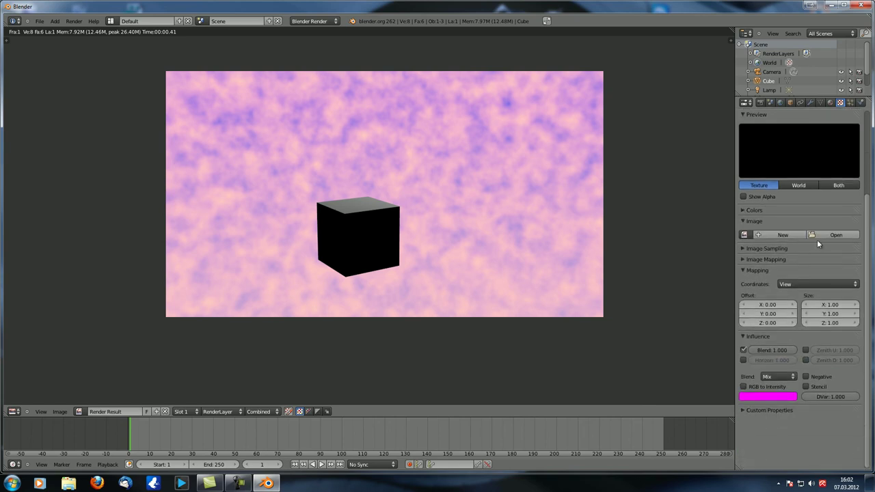
Step: Load ANGMAP11.JPG from the Aston Martin project folder as the texture's image, browsing the files as thumbnails
{"action": "left_click", "coordinate": [831, 236]}
{"action": "left_click", "coordinate": [33, 248]}
{"action": "left_click", "coordinate": [159, 32]}
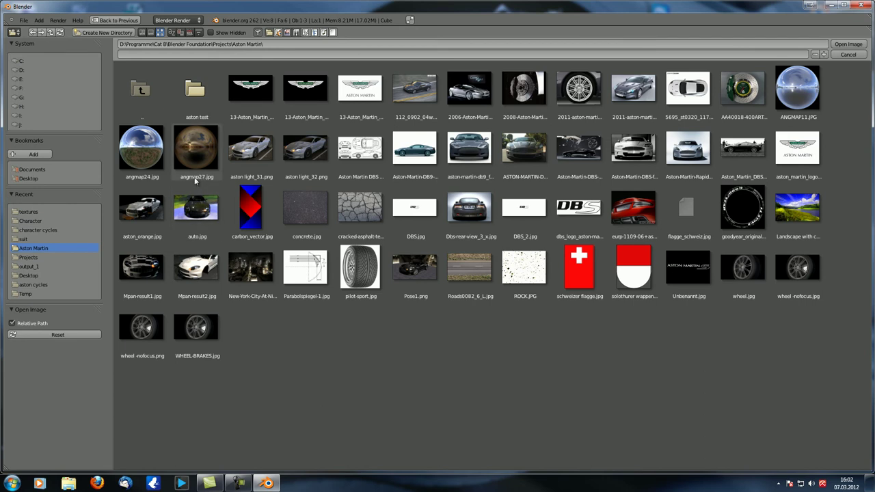
{"action": "left_click", "coordinate": [798, 91]}
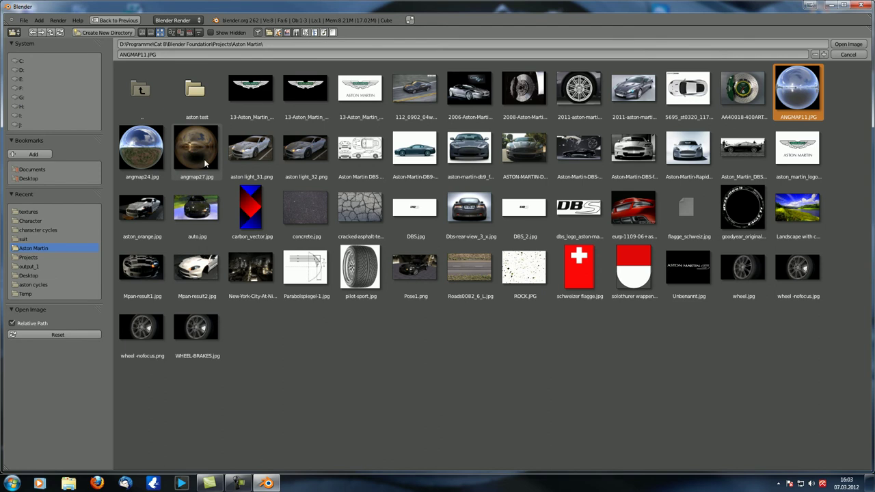
{"action": "double_click", "coordinate": [797, 101]}
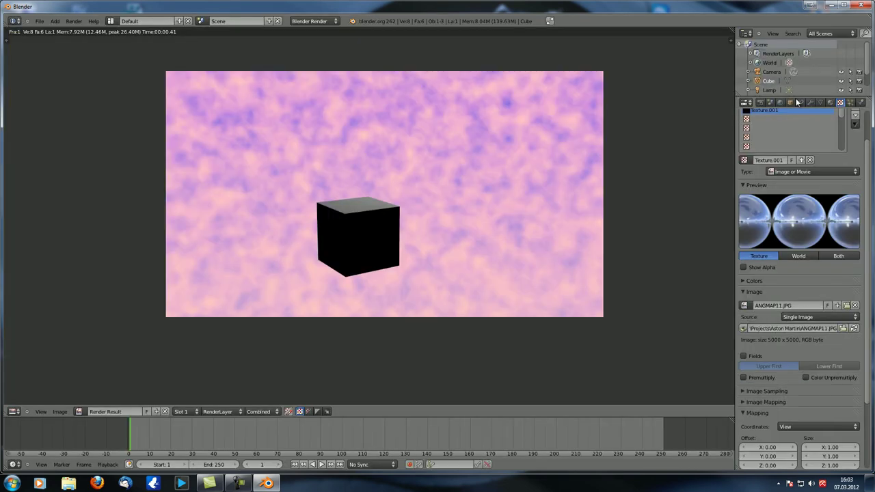
Step: Try different brightness, contrast and saturation adjustments on the image texture and restore each to 1.000
{"action": "scroll", "coordinate": [804, 243], "scroll_direction": "up", "scroll_amount": 1}
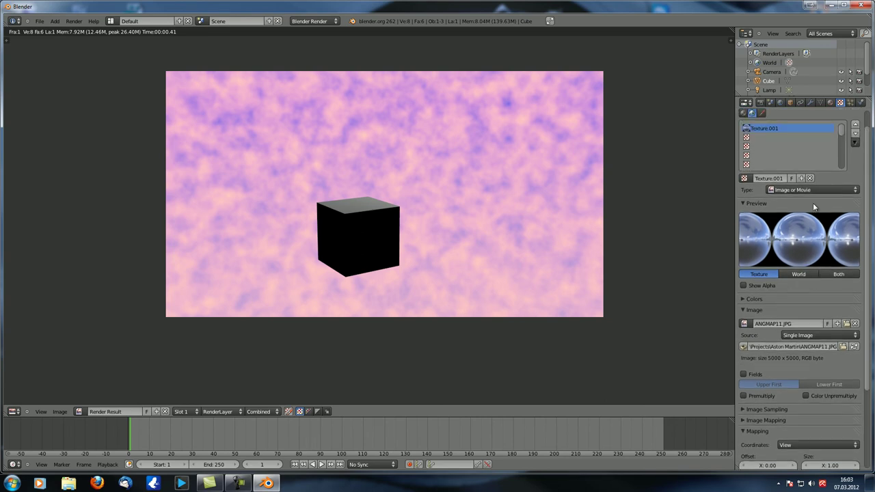
{"action": "left_click", "coordinate": [747, 300]}
{"action": "scroll", "coordinate": [792, 330], "scroll_direction": "down", "scroll_amount": 2}
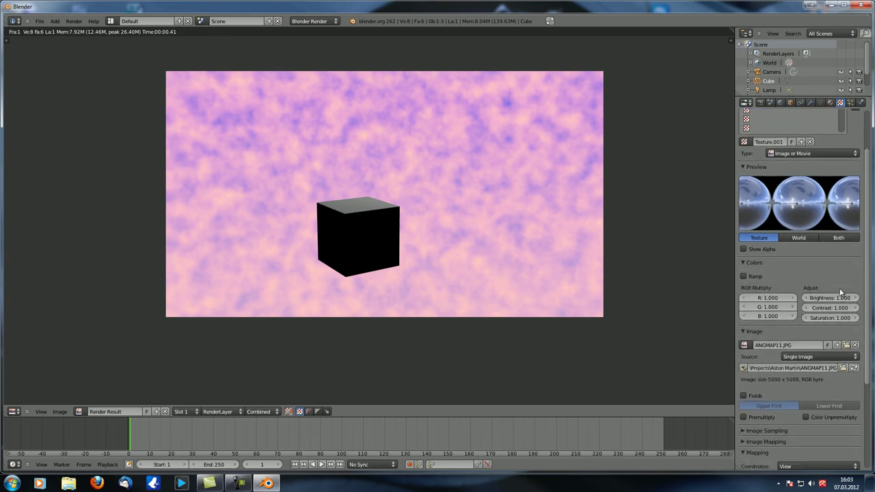
{"action": "left_click_drag", "start_coordinate": [833, 298], "coordinate": [854, 301]}
{"action": "key", "text": "ctrl+z"}
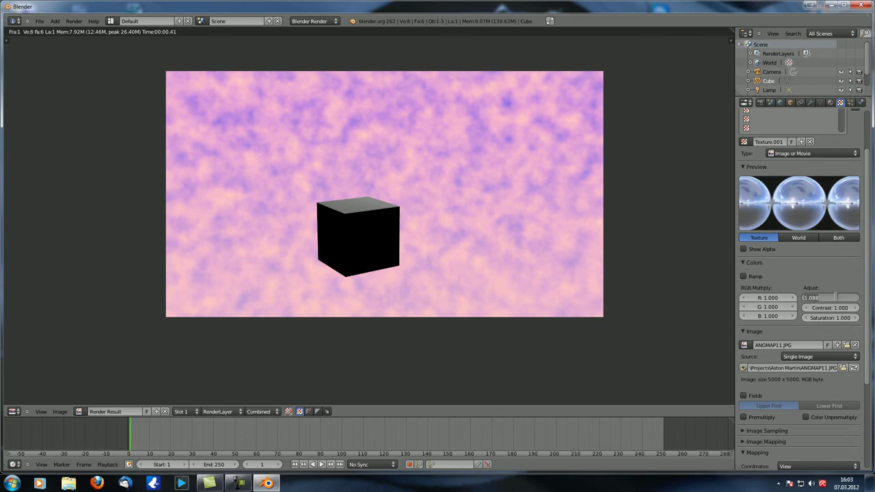
{"action": "left_click_drag", "start_coordinate": [826, 309], "coordinate": [833, 311]}
{"action": "key", "text": "ctrl+z"}
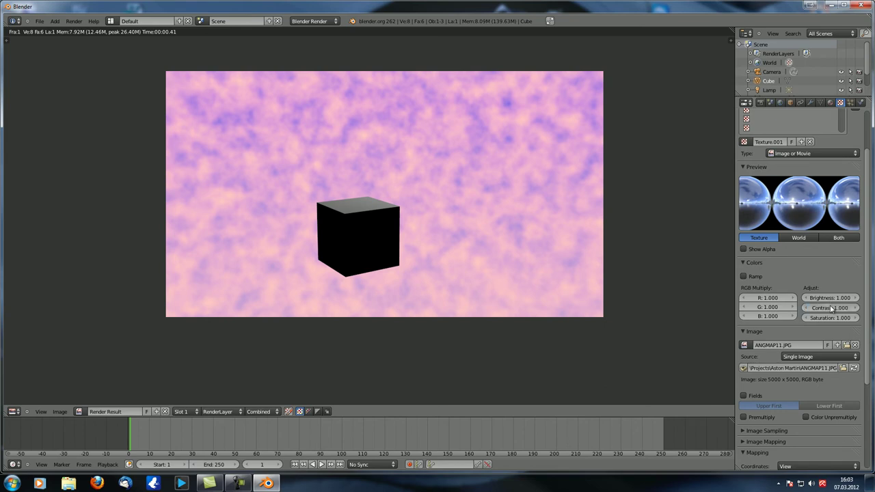
{"action": "left_click", "coordinate": [829, 317]}
{"action": "type", "text": "0.616"}
{"action": "key", "text": "Escape"}
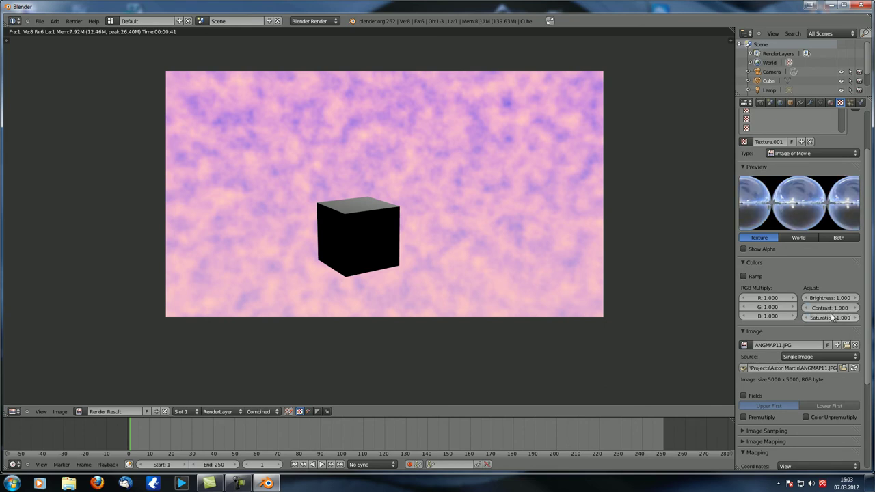
{"action": "scroll", "coordinate": [789, 305], "scroll_direction": "down", "scroll_amount": 2}
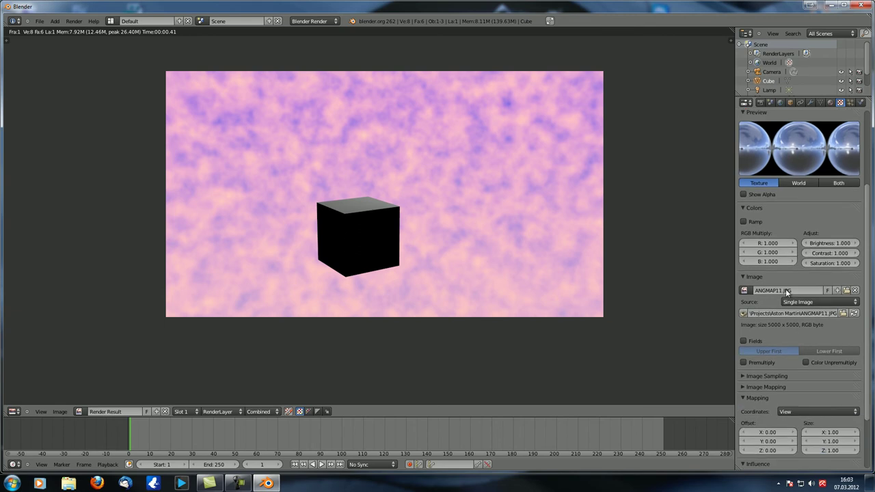
{"action": "left_click", "coordinate": [743, 207]}
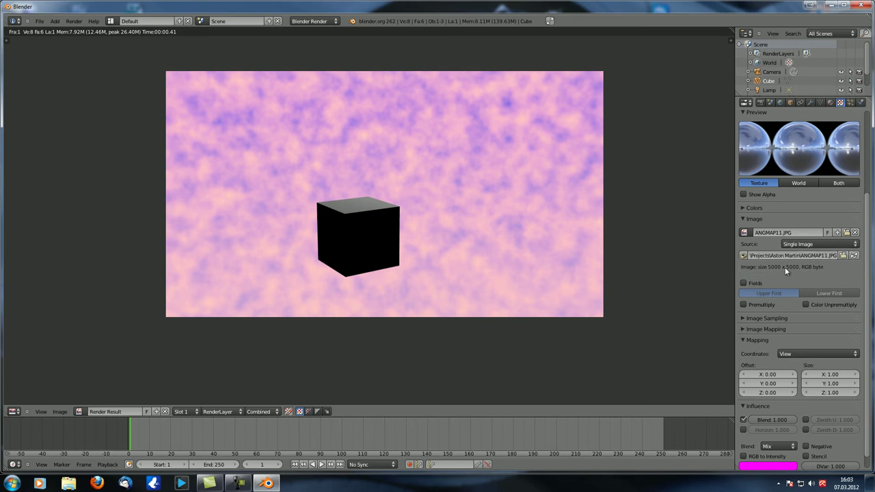
Step: Try flipping the image's X/Y axis repeatedly in the image sampling settings and leave the flip disabled
{"action": "scroll", "coordinate": [785, 267], "scroll_direction": "down", "scroll_amount": 1}
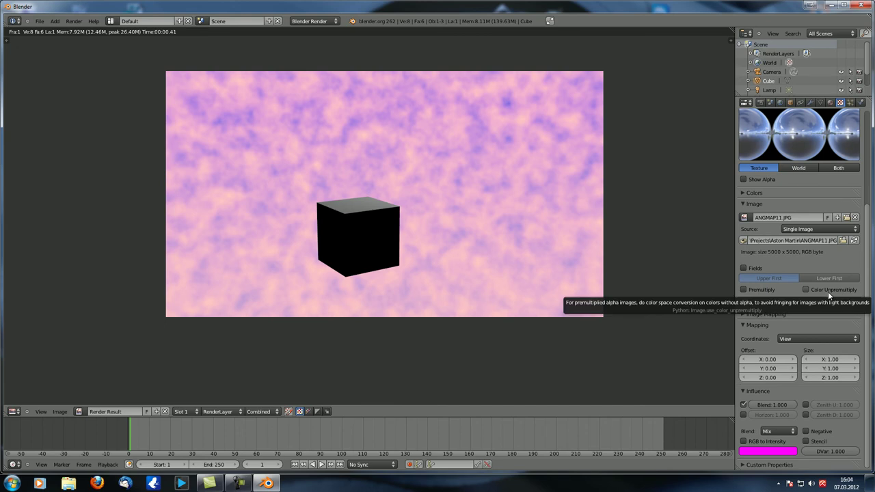
{"action": "left_click", "coordinate": [745, 204]}
{"action": "left_click", "coordinate": [746, 216]}
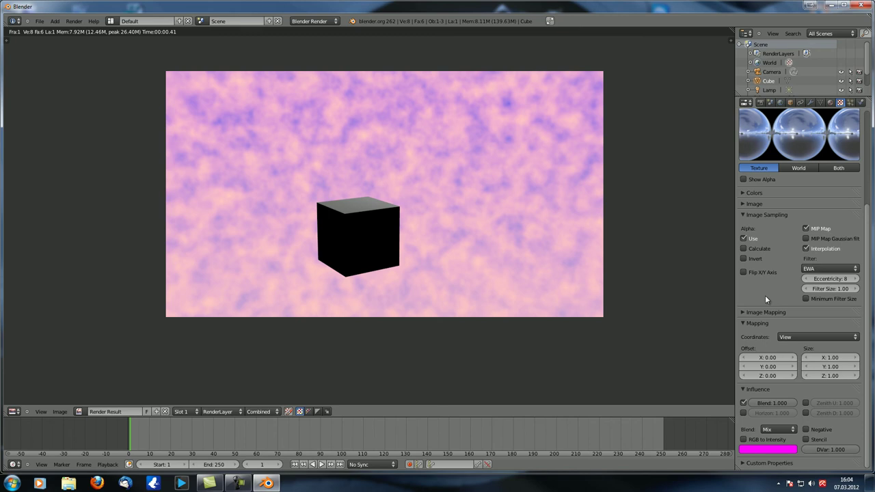
{"action": "left_click", "coordinate": [747, 272]}
{"action": "left_click", "coordinate": [747, 272]}
{"action": "left_click", "coordinate": [747, 272]}
{"action": "left_click", "coordinate": [747, 273]}
{"action": "left_click", "coordinate": [747, 273]}
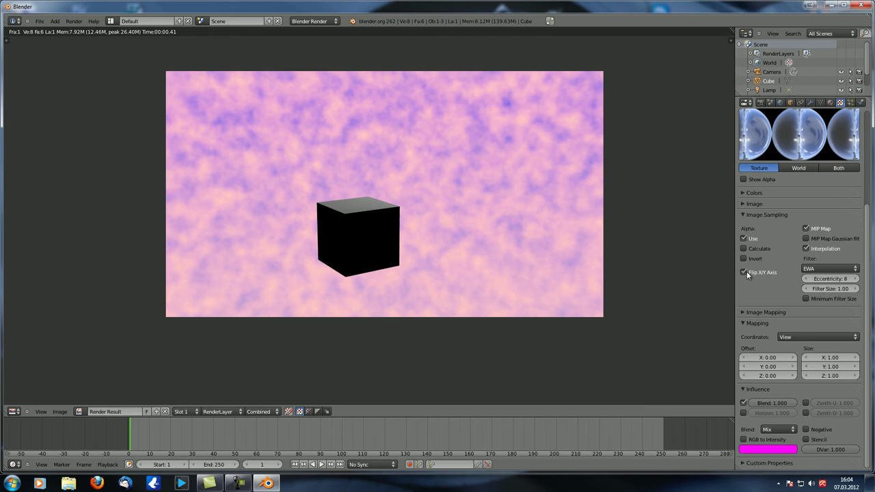
{"action": "left_click", "coordinate": [747, 272]}
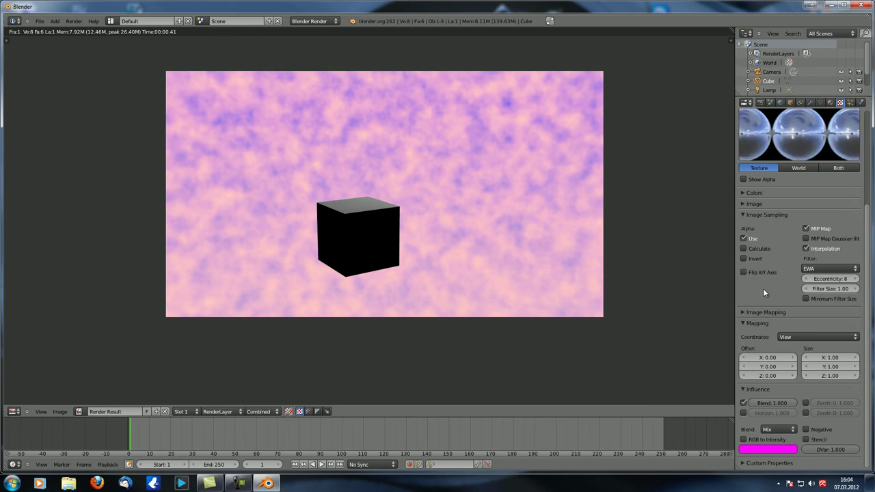
Step: Try an image sampling filter size of 0.10 and restore it to 1.00
{"action": "left_click_drag", "start_coordinate": [824, 288], "coordinate": [795, 287]}
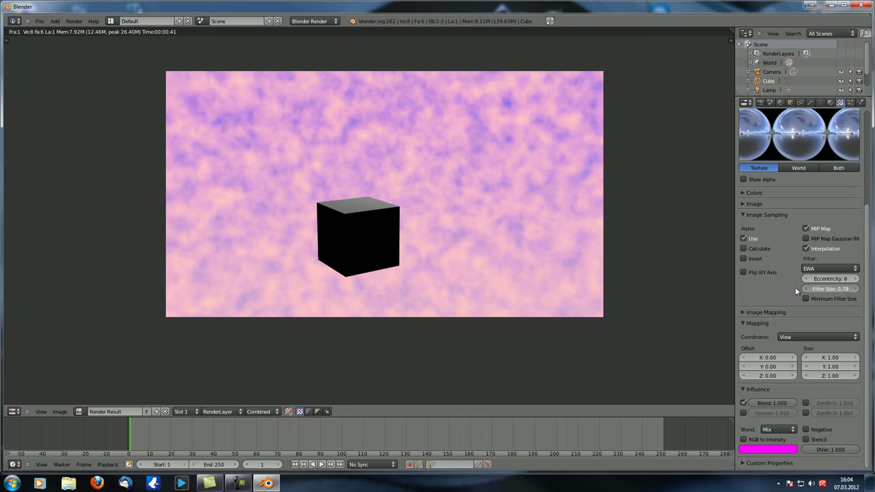
{"action": "left_click_drag", "start_coordinate": [613, 291], "coordinate": [613, 291]}
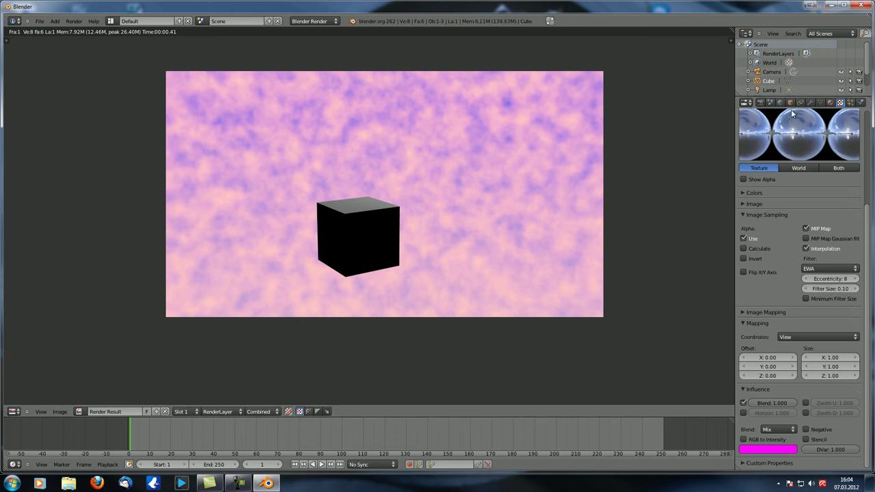
{"action": "scroll", "coordinate": [814, 162], "scroll_direction": "up", "scroll_amount": 1}
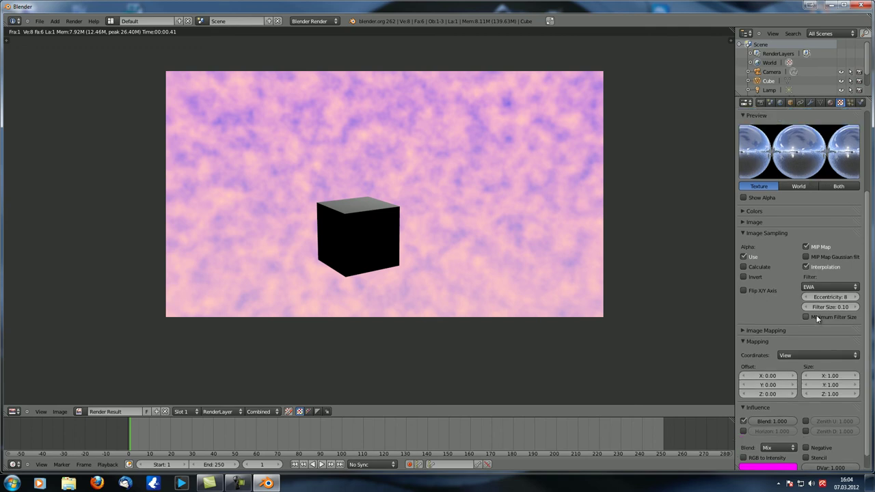
{"action": "scroll", "coordinate": [812, 346], "scroll_direction": "down", "scroll_amount": 1}
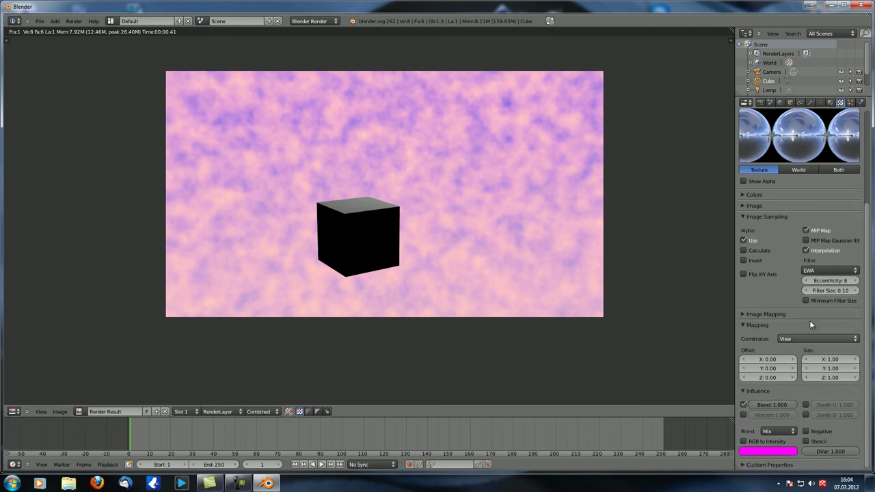
{"action": "left_click", "coordinate": [830, 290]}
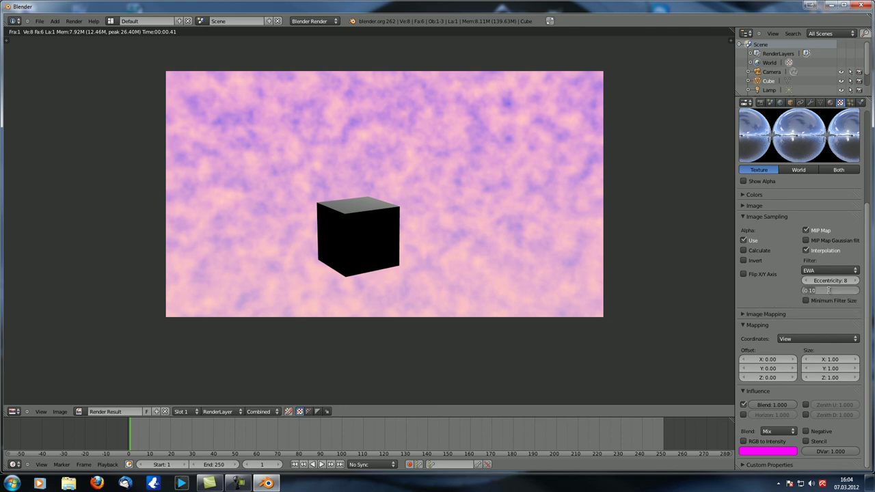
{"action": "type", "text": "1"}
{"action": "key", "text": "Return"}
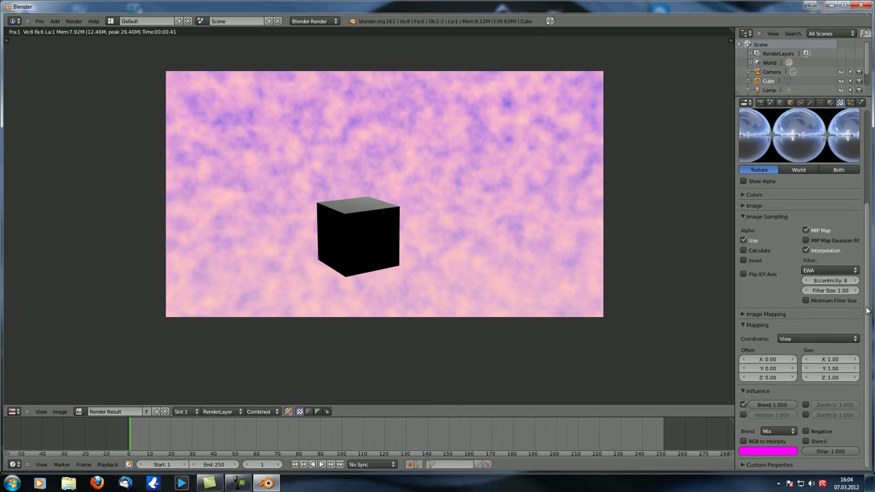
Step: Review the texture's image mapping extension options, keep Repeat, and collapse the Image Sampling, Image Mapping and Mapping sections
{"action": "left_click", "coordinate": [744, 218]}
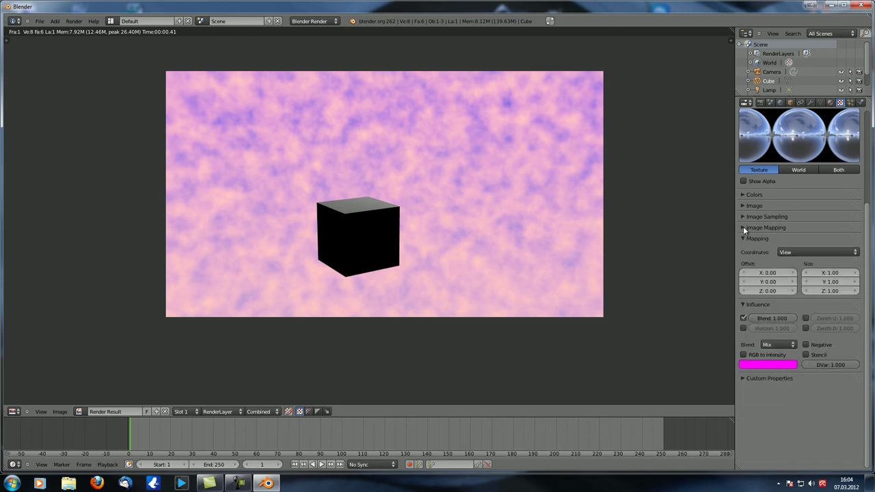
{"action": "left_click", "coordinate": [744, 227]}
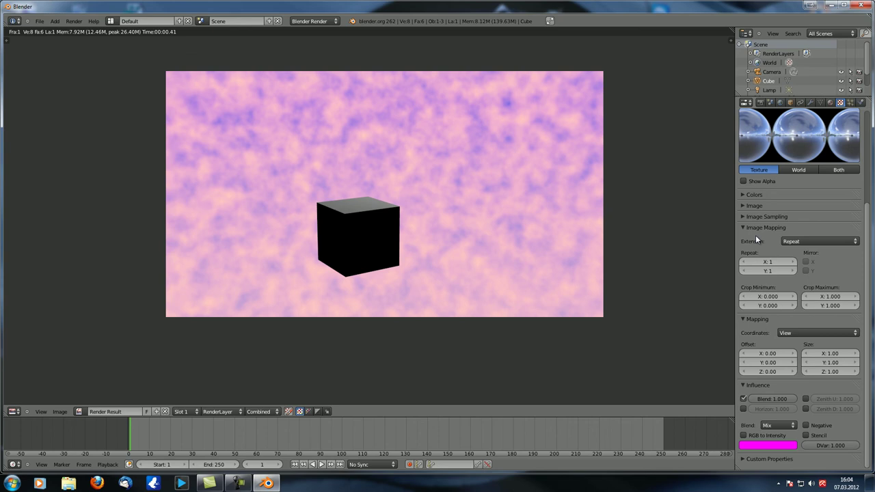
{"action": "left_click", "coordinate": [810, 243]}
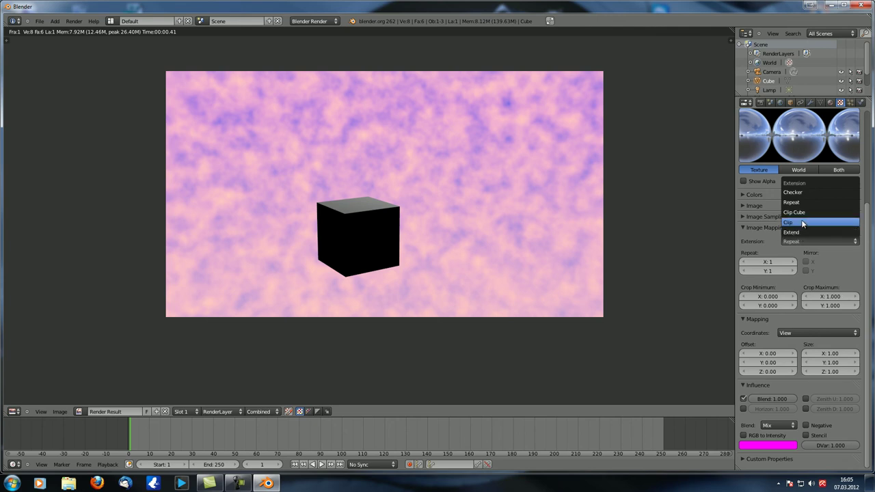
{"action": "left_click", "coordinate": [793, 203]}
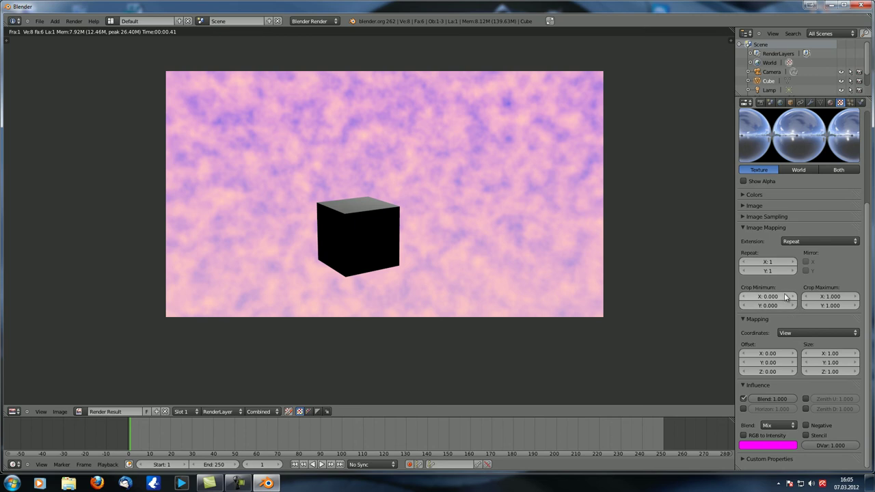
{"action": "left_click", "coordinate": [752, 232]}
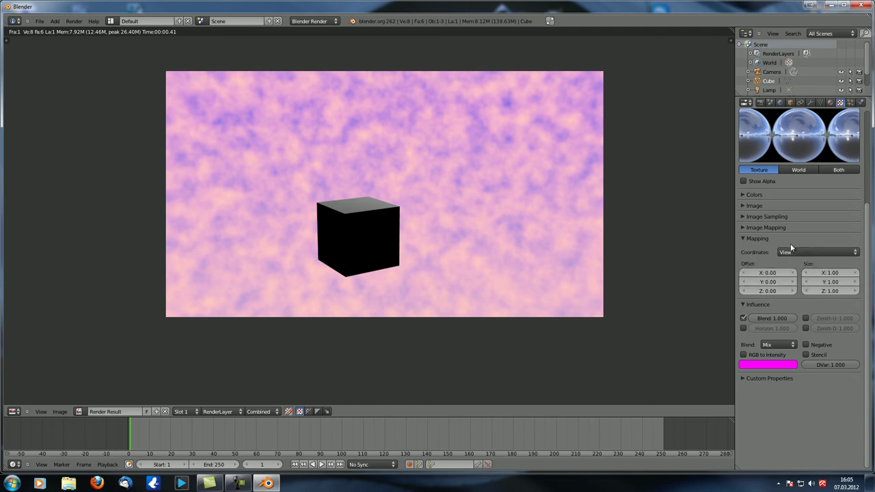
{"action": "left_click", "coordinate": [742, 238]}
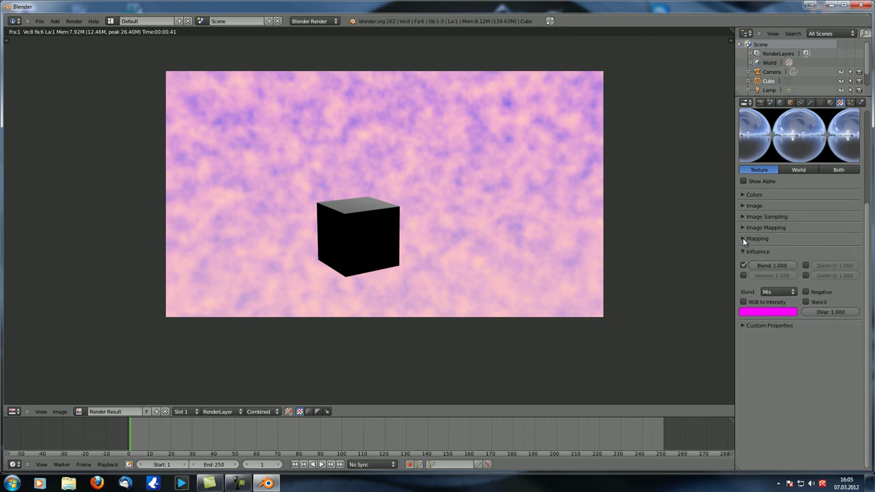
{"action": "scroll", "coordinate": [757, 266], "scroll_direction": "up", "scroll_amount": 4}
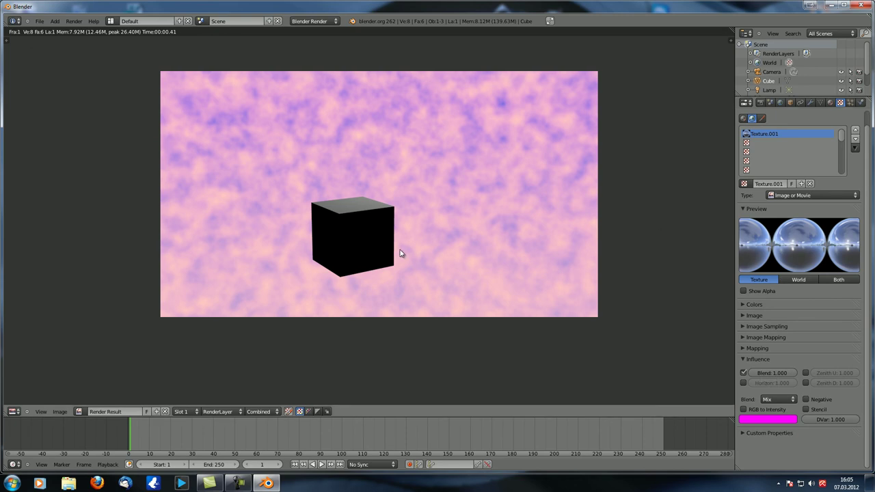
Step: Render the scene with the angular map image as the world texture and center the result in view
{"action": "key", "text": "F12"}
{"action": "scroll", "coordinate": [404, 220], "scroll_direction": "up", "scroll_amount": 1}
{"action": "scroll", "coordinate": [405, 220], "scroll_direction": "down", "scroll_amount": 1}
{"action": "middle_click_drag", "start_coordinate": [415, 180], "coordinate": [409, 209]}
{"action": "left_click", "coordinate": [749, 348]}
{"action": "left_click", "coordinate": [749, 348]}
Step: Disable Real Sky in the world settings, render the scene, and return to the camera view
{"action": "left_click", "coordinate": [780, 102]}
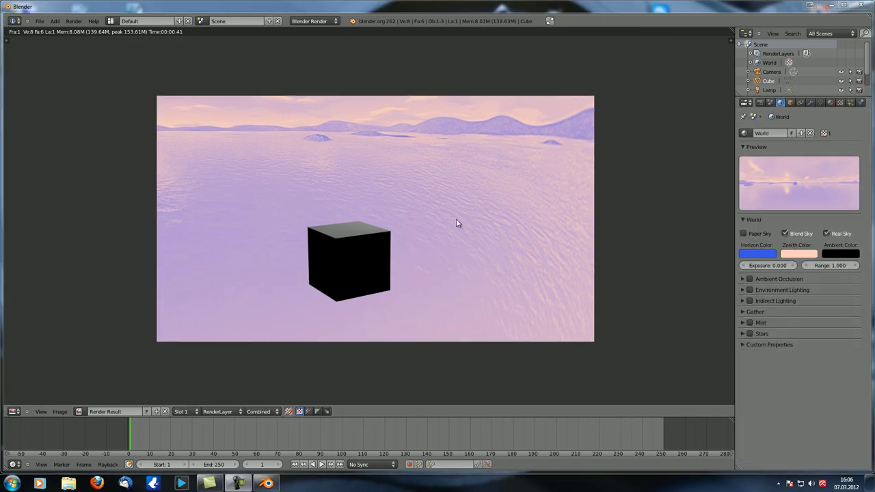
{"action": "left_click", "coordinate": [828, 234]}
{"action": "key", "text": "F12"}
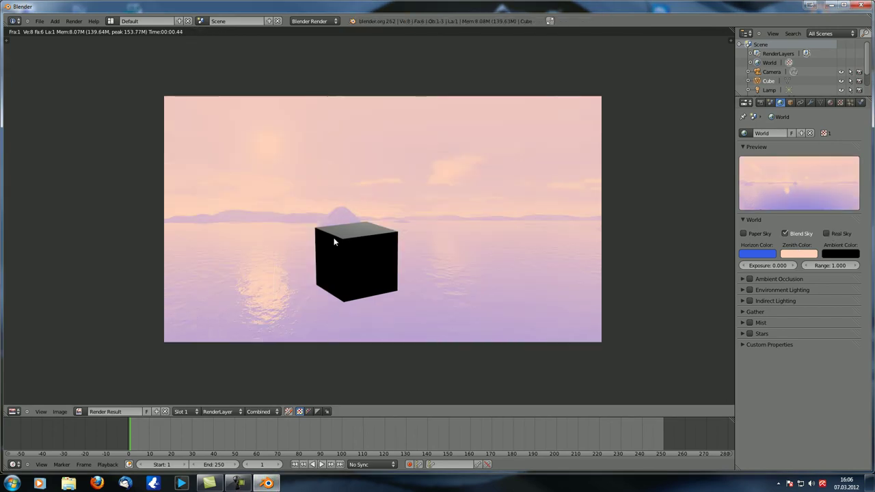
{"action": "key", "text": "Escape"}
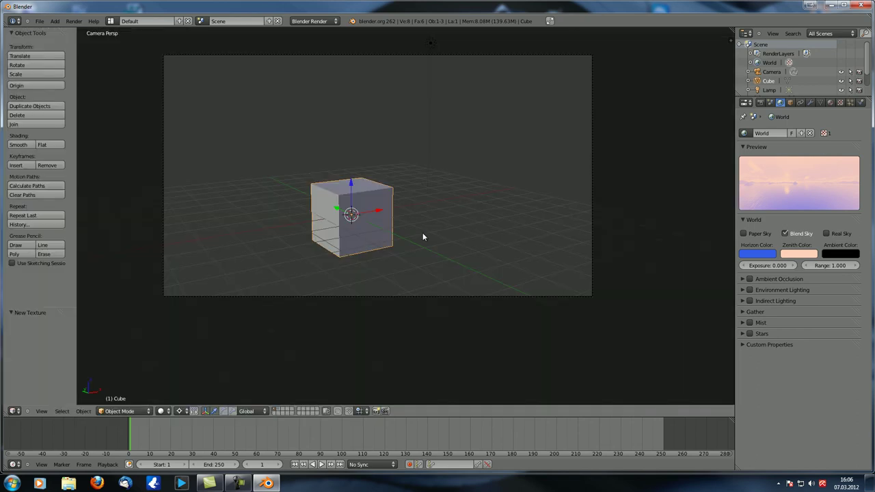
Step: Rotate the camera about -106.7° around the global Z axis and render the scene again
{"action": "right_click", "coordinate": [428, 56]}
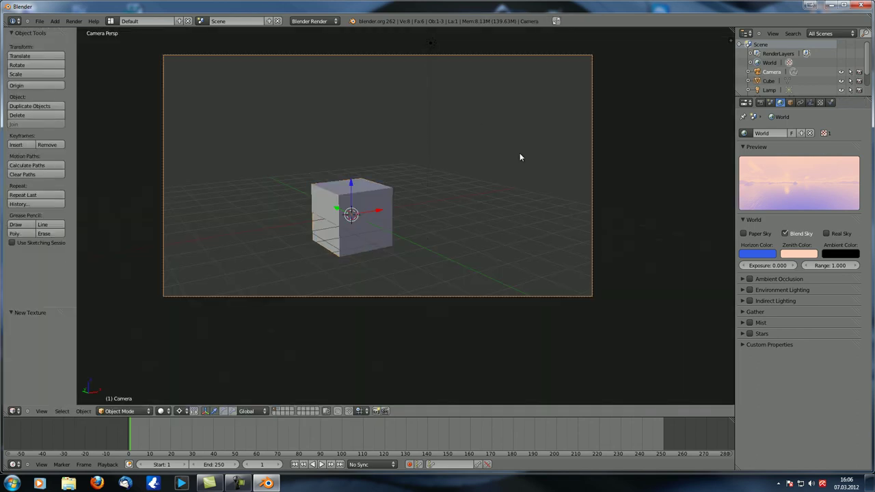
{"action": "key", "text": "r"}
{"action": "key", "text": "z"}
{"action": "left_click", "coordinate": [535, 218]}
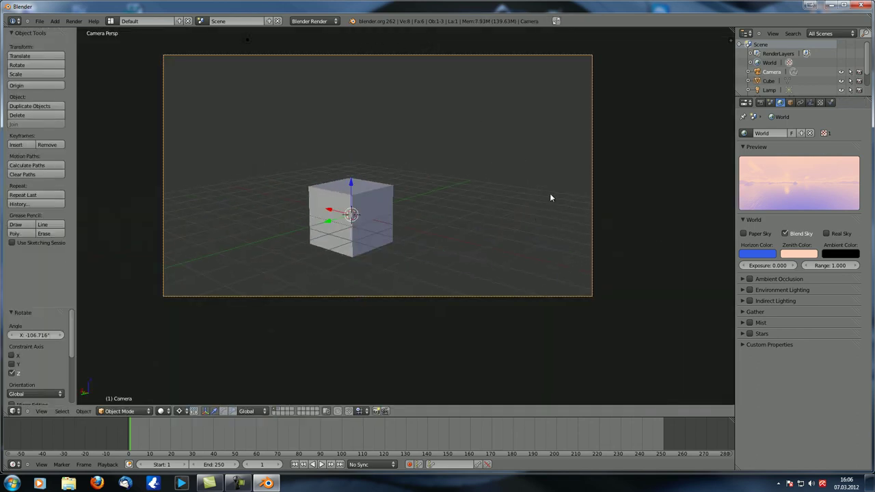
{"action": "key", "text": "F12"}
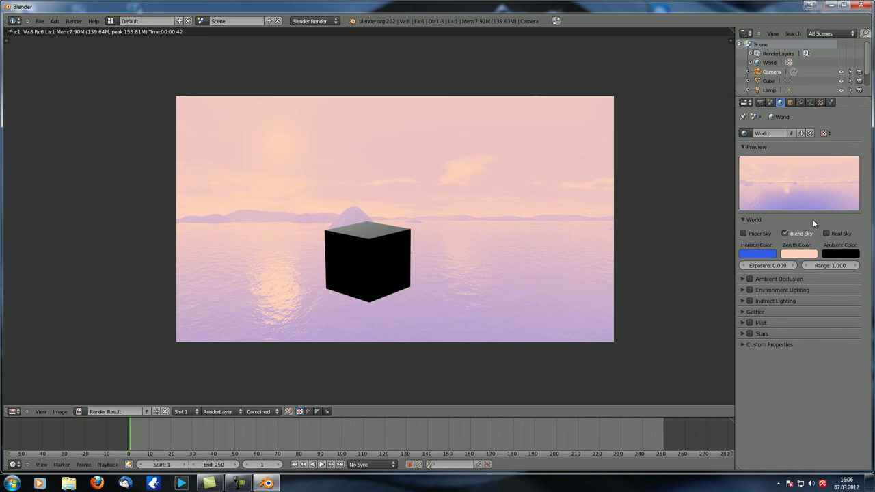
Step: Try rendering with Blend Sky disabled and re-enable it in the world settings
{"action": "left_click", "coordinate": [784, 233]}
{"action": "key", "text": "F12"}
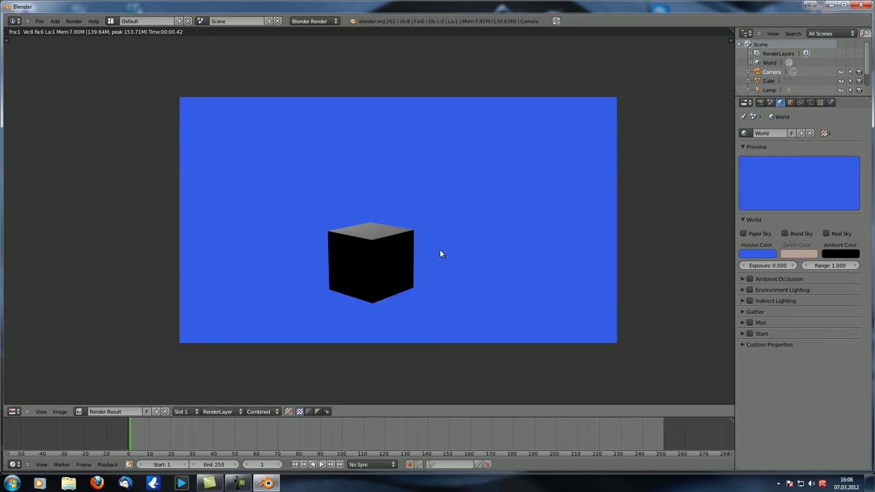
{"action": "key", "text": "Escape"}
{"action": "left_click", "coordinate": [797, 233]}
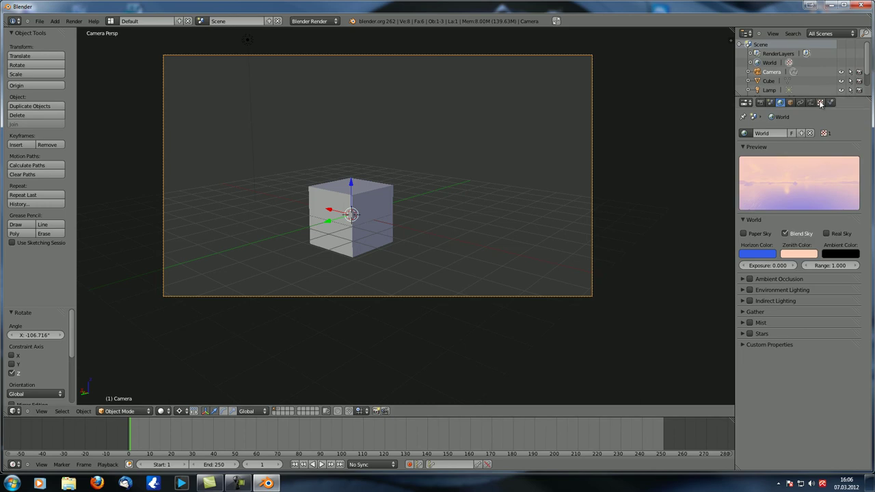
Step: Check the world texture's influence settings and render the scene with Blend Sky enabled
{"action": "left_click", "coordinate": [820, 102]}
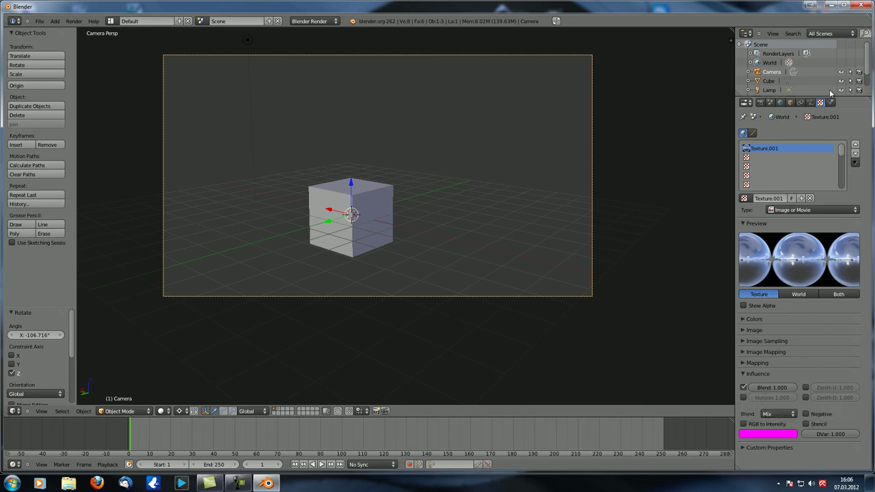
{"action": "left_click", "coordinate": [771, 103]}
{"action": "left_click", "coordinate": [780, 103]}
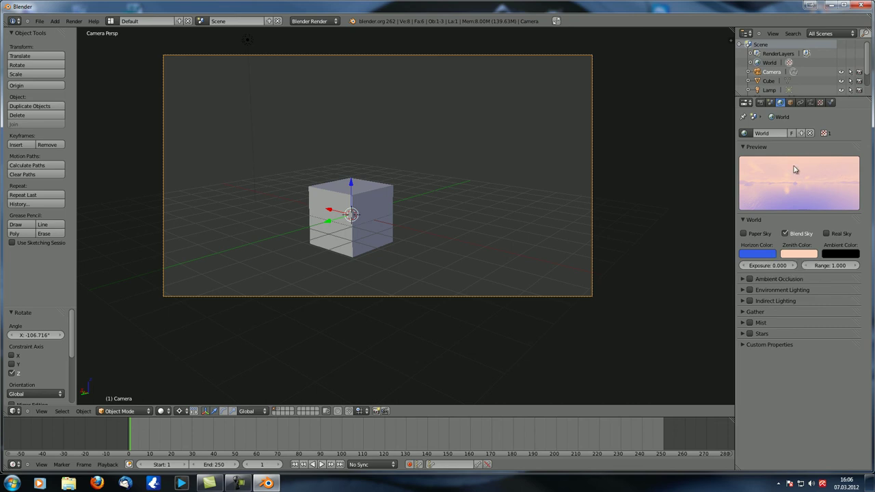
{"action": "key", "text": "F12"}
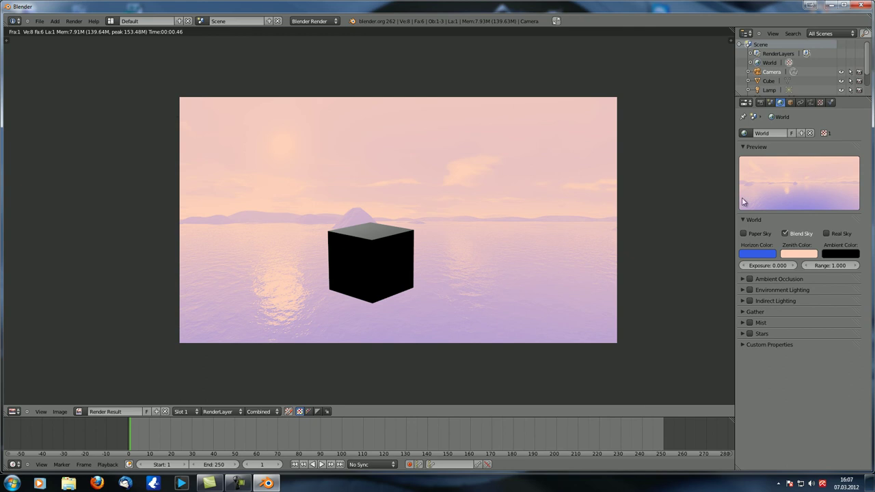
Step: Disable Blend Sky, make the world texture also influence the horizon color, and render the scene
{"action": "left_click", "coordinate": [787, 234]}
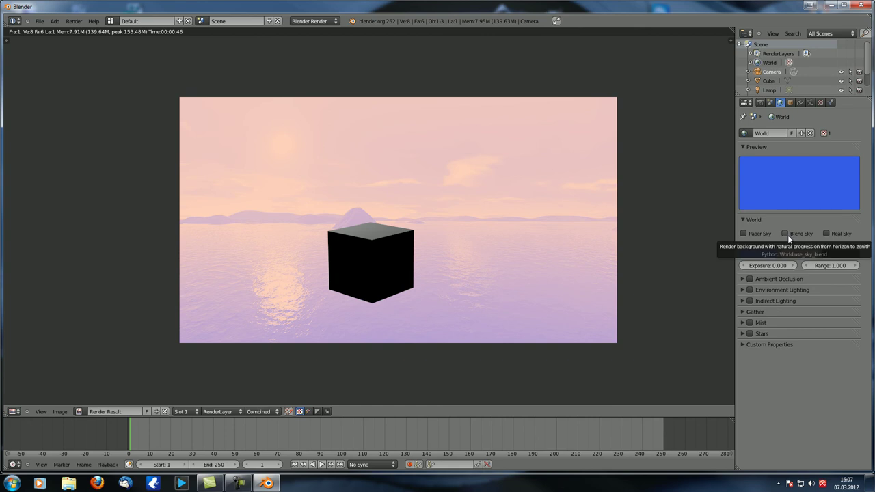
{"action": "left_click", "coordinate": [820, 103]}
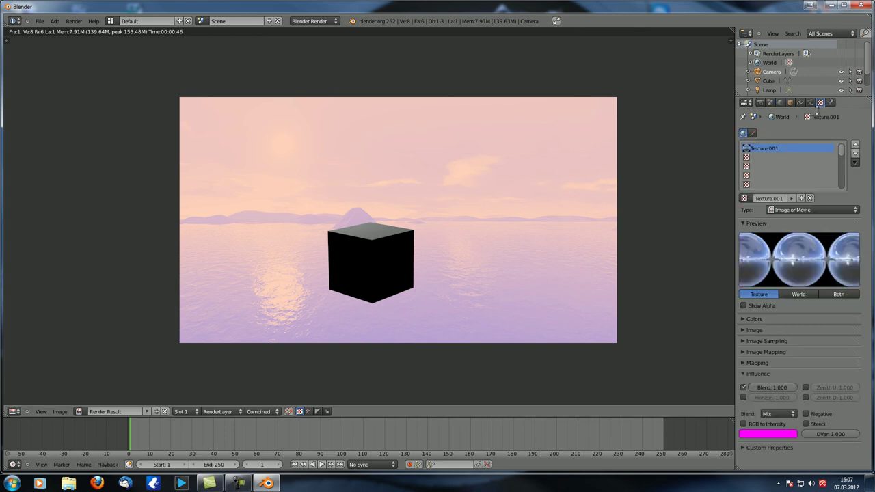
{"action": "left_click", "coordinate": [743, 397]}
{"action": "middle_click_drag", "start_coordinate": [434, 252], "coordinate": [426, 256]}
{"action": "key", "text": "F12"}
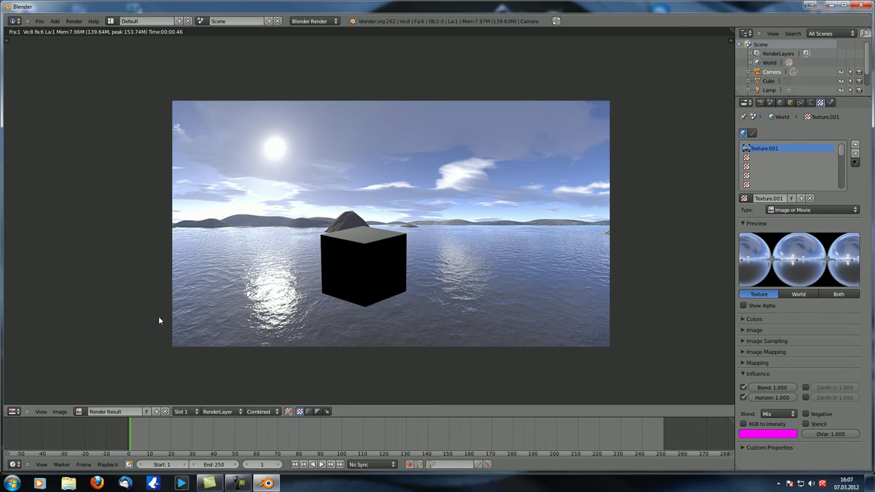
Step: Inspect the cube and camera from outside the camera view, expand the texture's Mapping settings, and render the scene again
{"action": "key", "text": "Escape"}
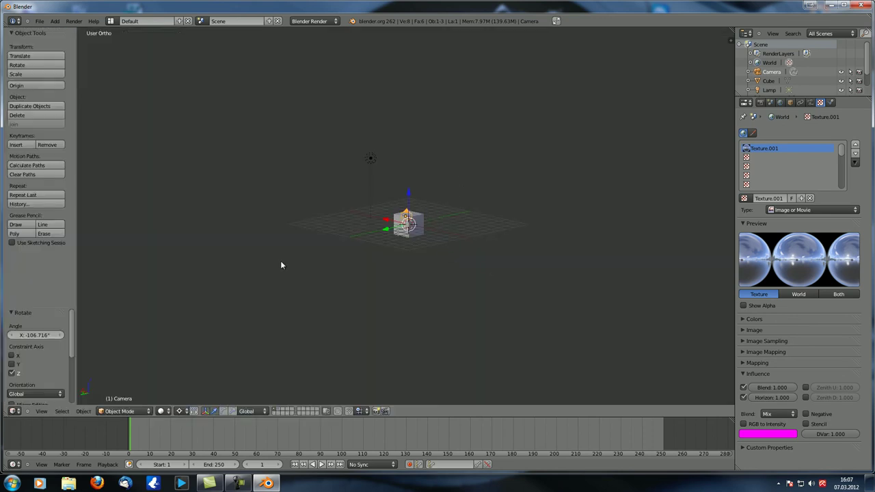
{"action": "middle_click_drag", "start_coordinate": [426, 238], "coordinate": [458, 212]}
{"action": "scroll", "coordinate": [438, 226], "scroll_direction": "up", "scroll_amount": 3}
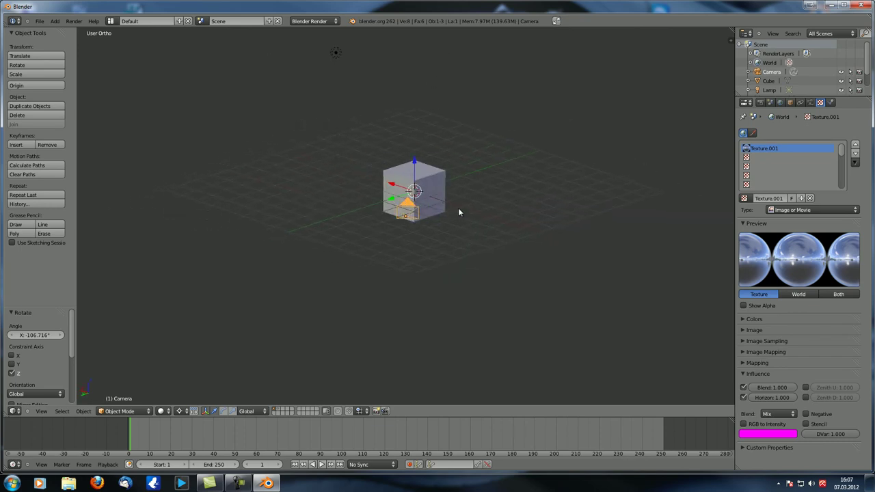
{"action": "left_click", "coordinate": [756, 363]}
{"action": "left_click", "coordinate": [763, 103]}
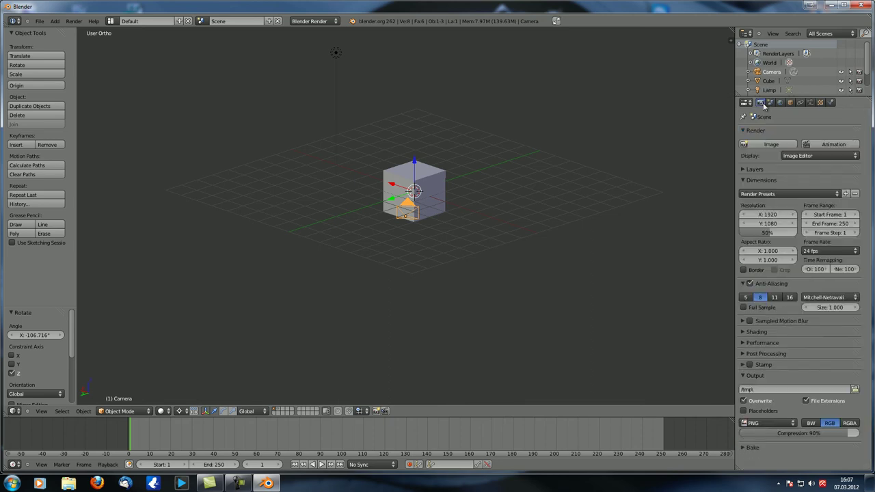
{"action": "left_click", "coordinate": [821, 102]}
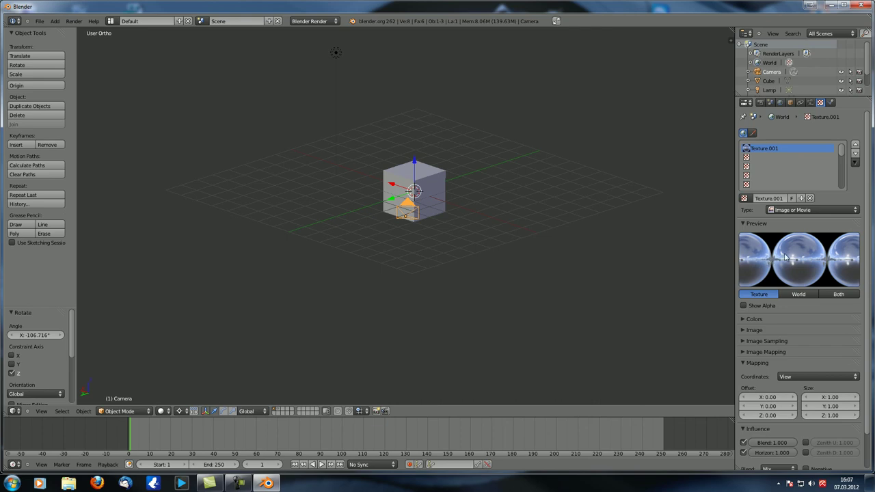
{"action": "middle_click_drag", "start_coordinate": [382, 193], "coordinate": [398, 210], "text": "shift"}
{"action": "scroll", "coordinate": [404, 215], "scroll_direction": "down", "scroll_amount": 1, "text": "ctrl"}
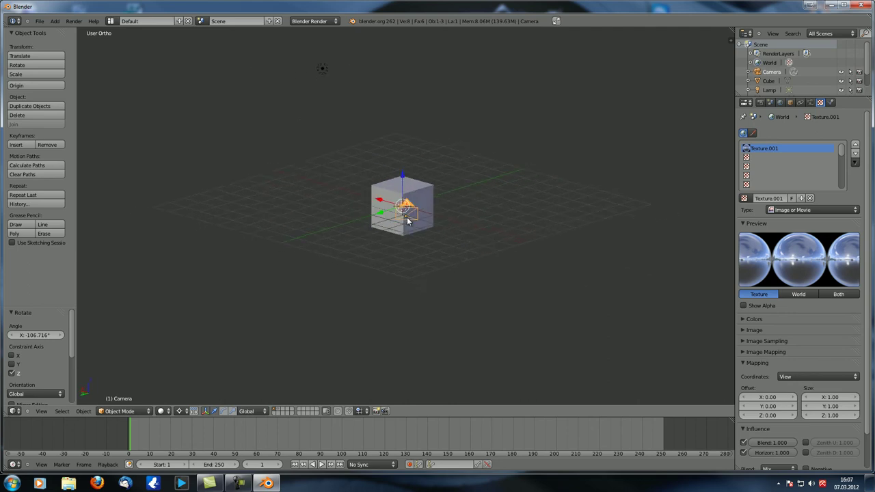
{"action": "key", "text": "F12"}
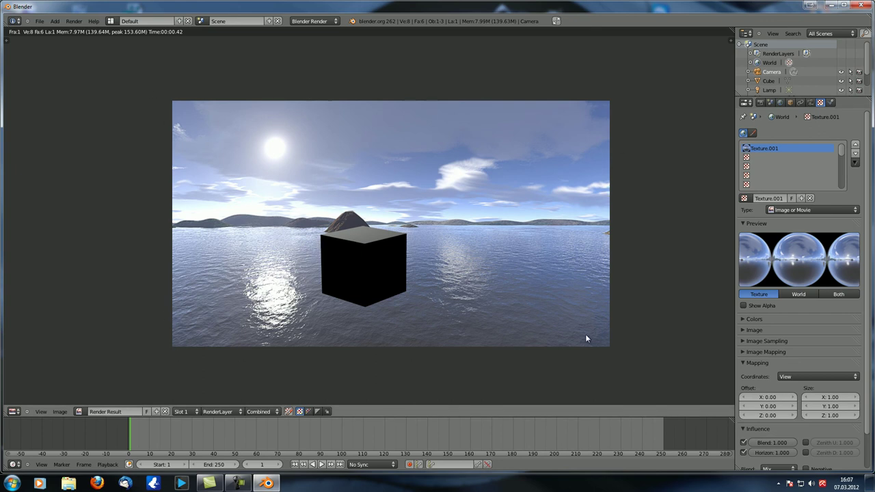
Step: Try Paper Sky in the world settings and render the scene with it
{"action": "left_click", "coordinate": [779, 103]}
{"action": "left_click", "coordinate": [758, 234]}
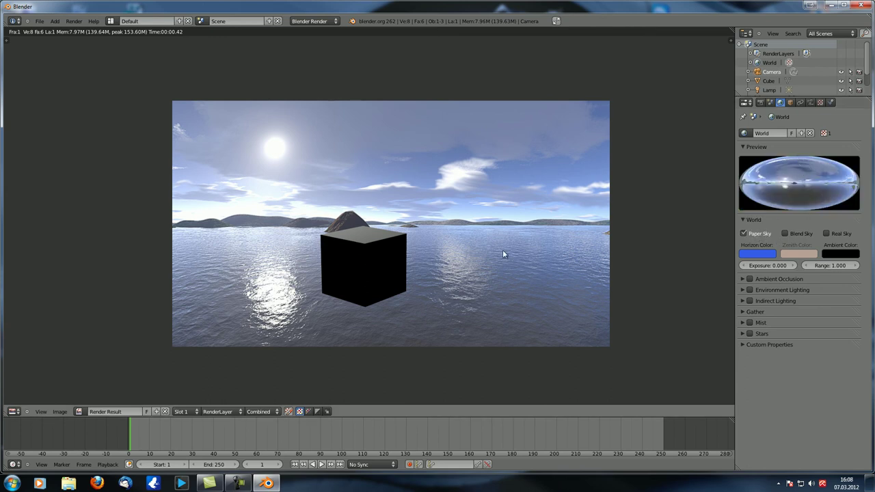
{"action": "middle_click_drag", "start_coordinate": [483, 246], "coordinate": [468, 251]}
{"action": "key", "text": "F12"}
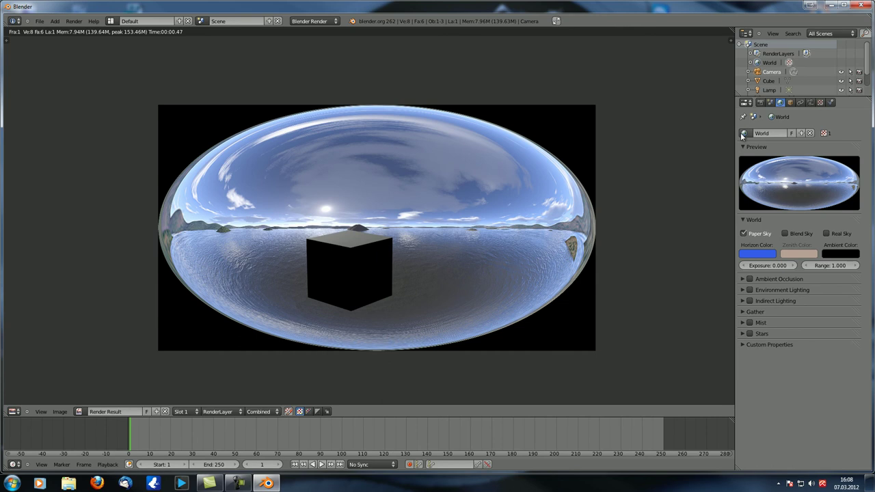
Step: Set the world texture's mapping coordinates to AngMap
{"action": "left_click", "coordinate": [821, 102]}
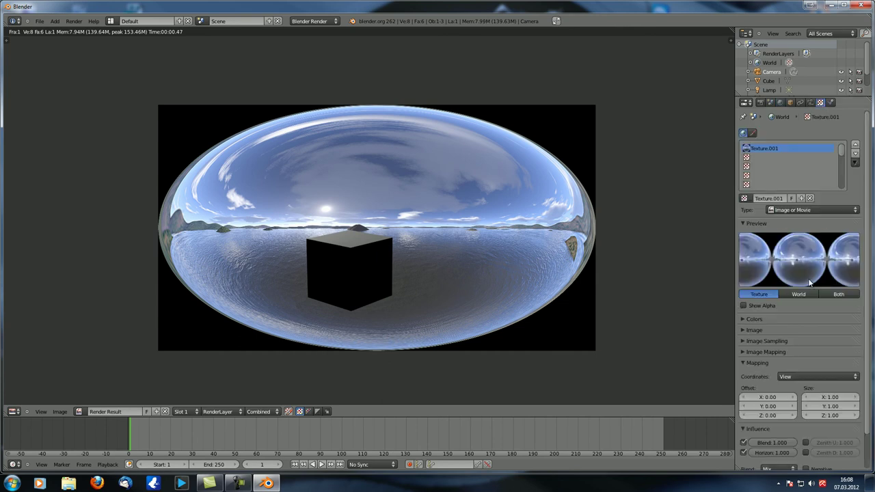
{"action": "scroll", "coordinate": [803, 268], "scroll_direction": "down", "scroll_amount": 2}
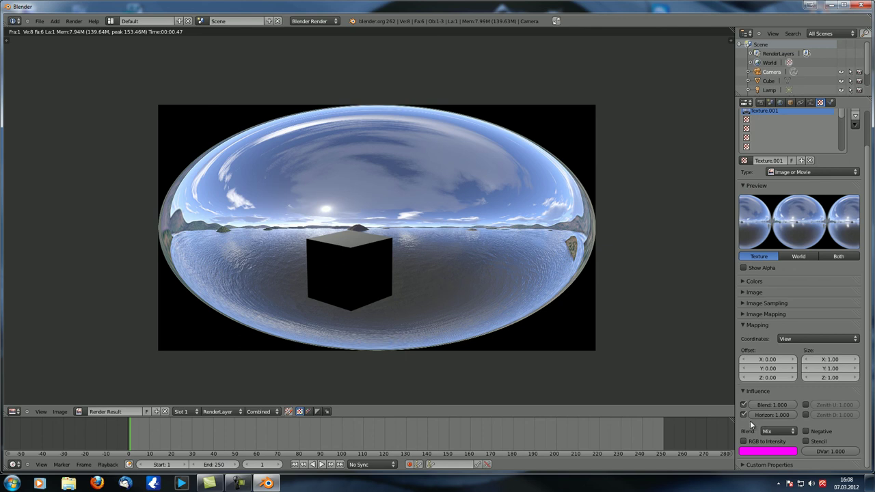
{"action": "left_click", "coordinate": [798, 339]}
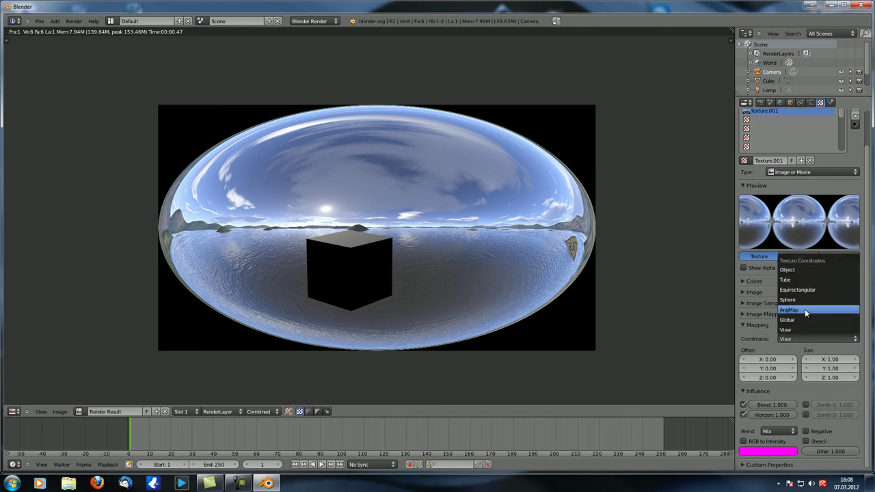
{"action": "left_click", "coordinate": [806, 311]}
Step: Disable Paper Sky, enable Real Sky in the world settings, and render the scene
{"action": "left_click", "coordinate": [780, 103]}
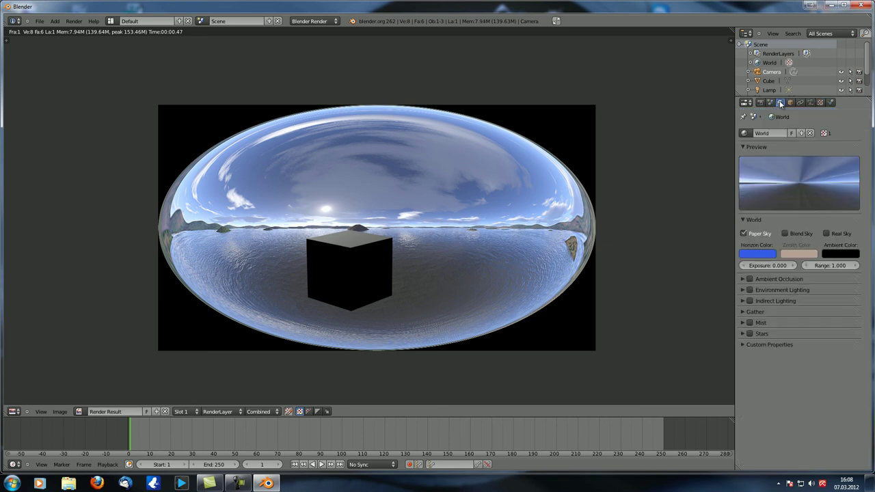
{"action": "left_click", "coordinate": [745, 233]}
{"action": "left_click", "coordinate": [834, 233]}
{"action": "key", "text": "F12"}
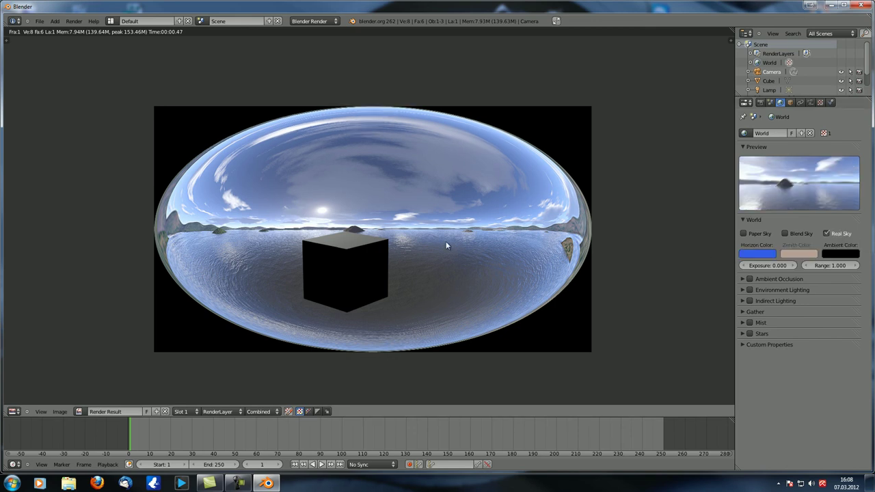
{"action": "key", "text": "F12"}
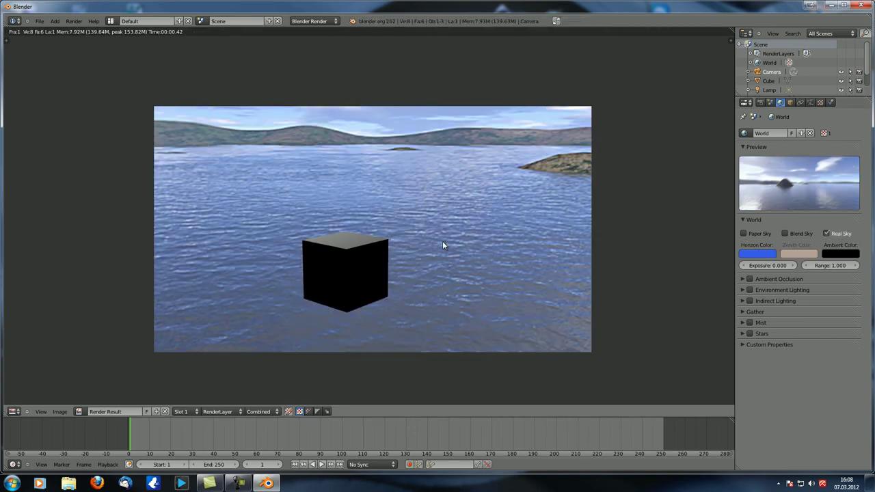
Step: Close the render, align the camera to a top view of the cube, and move it by about X -0.729, Y 0.543
{"action": "scroll", "coordinate": [443, 242], "scroll_direction": "down", "scroll_amount": 1}
{"action": "scroll", "coordinate": [443, 242], "scroll_direction": "up", "scroll_amount": 1}
{"action": "scroll", "coordinate": [443, 241], "scroll_direction": "up", "scroll_amount": 1}
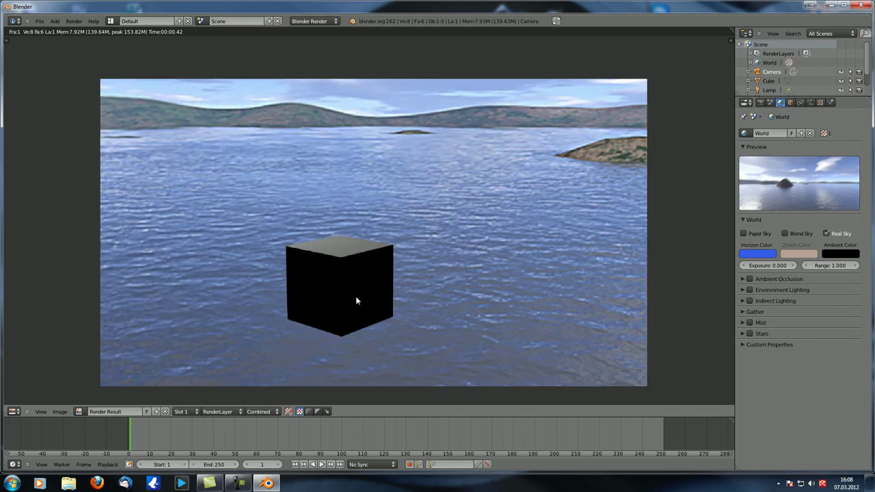
{"action": "key", "text": "Escape"}
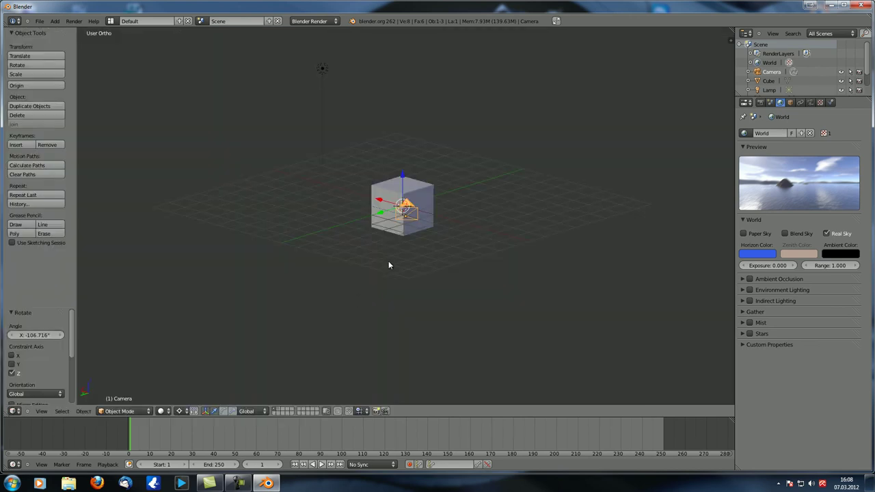
{"action": "key", "text": "KP_7"}
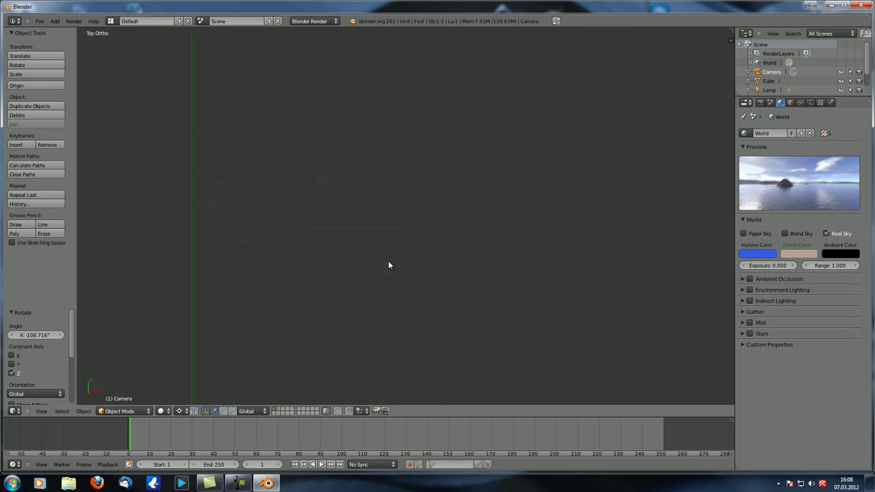
{"action": "middle_click_drag", "start_coordinate": [388, 266], "coordinate": [467, 262], "text": "shift"}
{"action": "scroll", "coordinate": [472, 246], "scroll_direction": "up", "scroll_amount": 3}
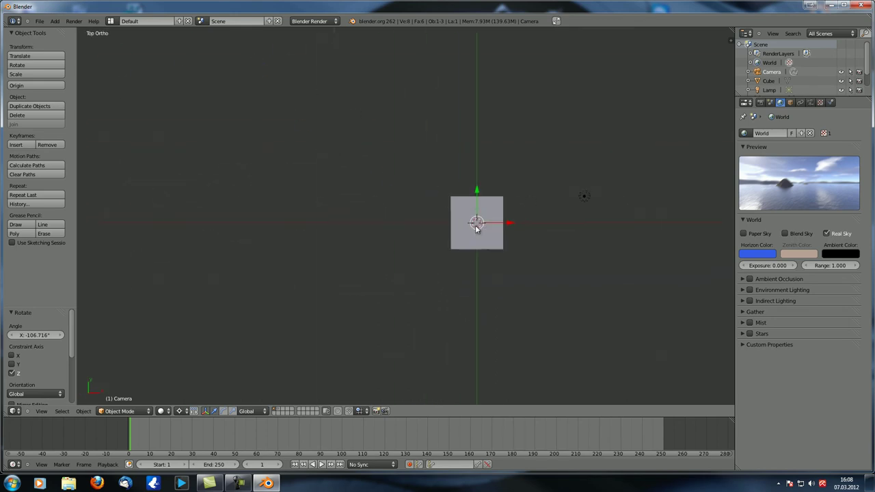
{"action": "middle_click_drag", "start_coordinate": [476, 228], "coordinate": [400, 214], "text": "shift"}
{"action": "key", "text": "ctrl+alt+KP_0"}
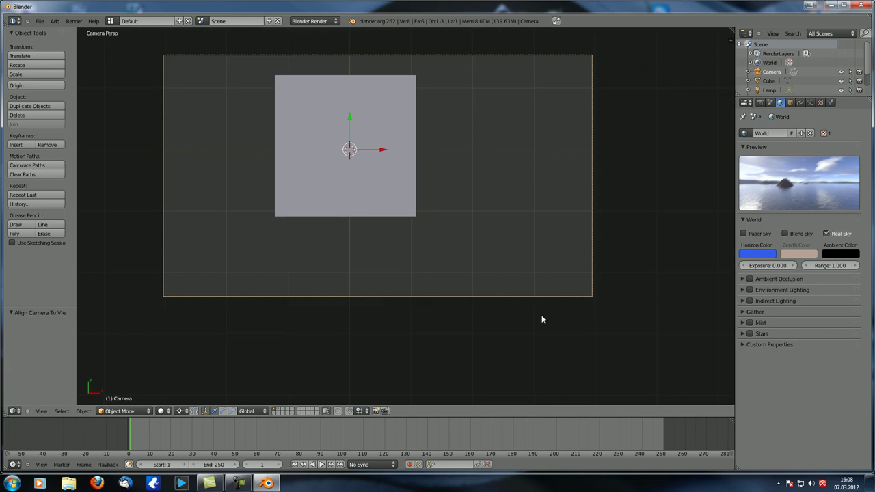
{"action": "key", "text": "g"}
{"action": "left_click", "coordinate": [479, 246]}
Step: Delete the cube and render the empty scene through the camera looking straight down
{"action": "right_click", "coordinate": [381, 164]}
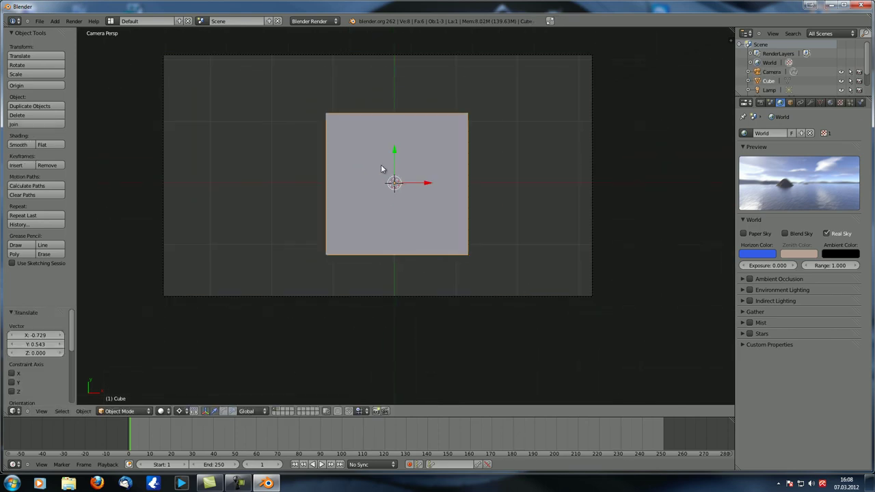
{"action": "key", "text": "x"}
{"action": "left_click", "coordinate": [380, 164]}
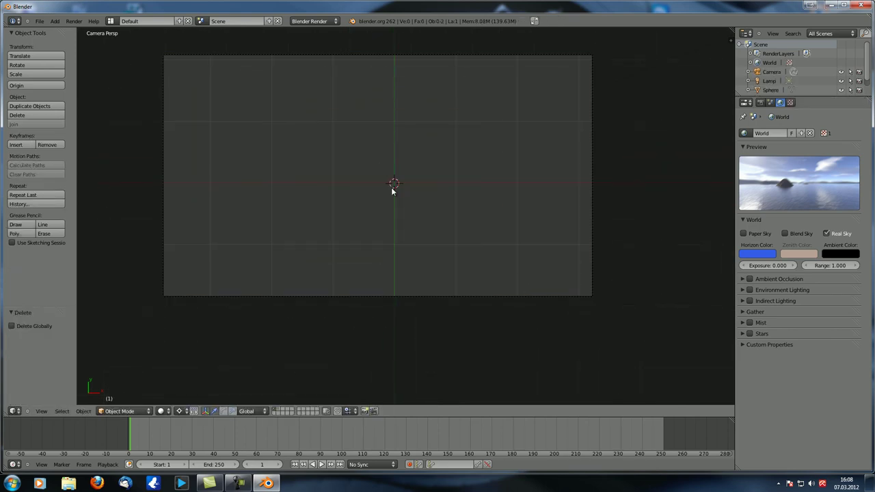
{"action": "key", "text": "F12"}
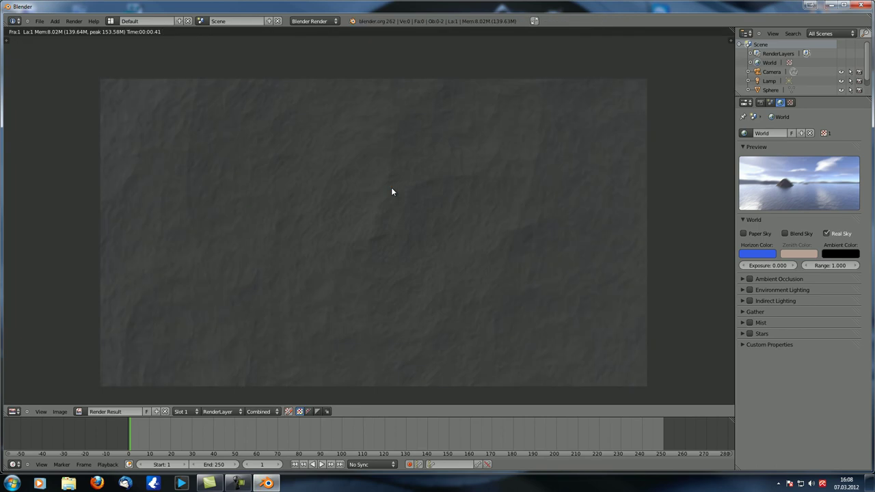
{"action": "scroll", "coordinate": [390, 207], "scroll_direction": "up", "scroll_amount": 1}
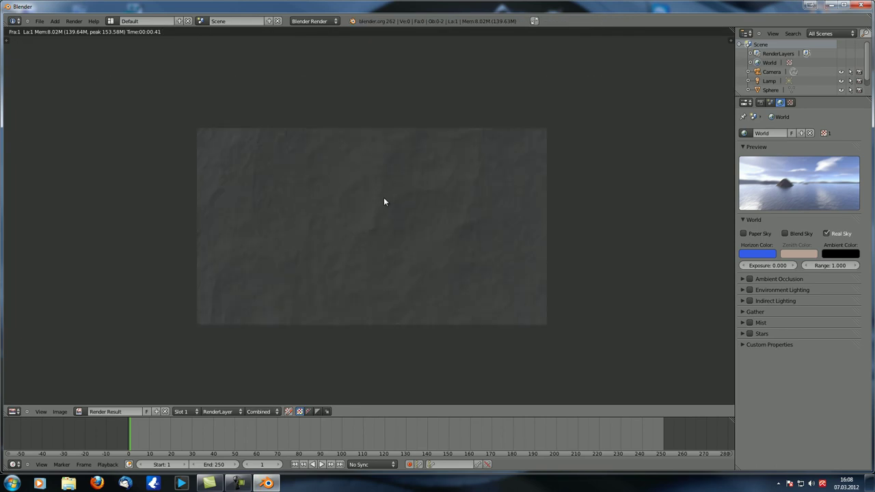
{"action": "scroll", "coordinate": [385, 201], "scroll_direction": "up", "scroll_amount": 2}
{"action": "scroll", "coordinate": [385, 202], "scroll_direction": "down", "scroll_amount": 1}
{"action": "key", "text": "Escape"}
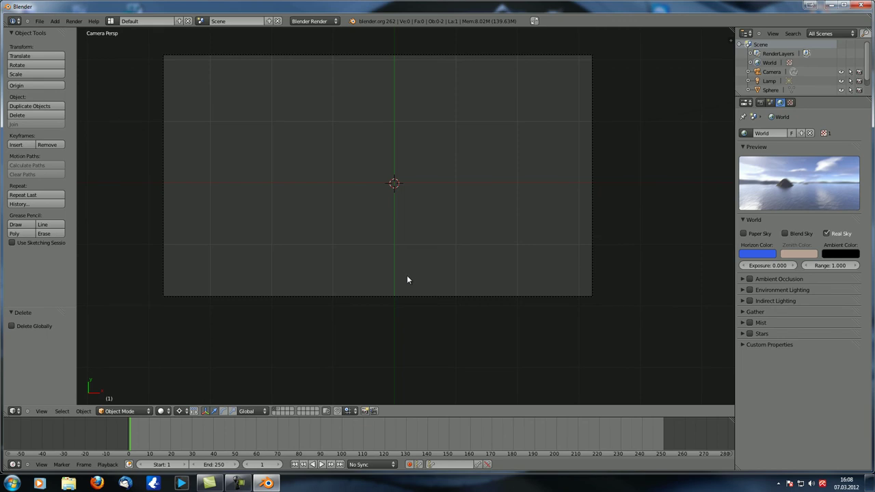
Step: Align the camera to an oblique view across the grid toward the horizon and render the scene
{"action": "scroll", "coordinate": [395, 250], "scroll_direction": "down", "scroll_amount": 1}
{"action": "scroll", "coordinate": [400, 266], "scroll_direction": "up", "scroll_amount": 1}
{"action": "middle_click_drag", "start_coordinate": [403, 266], "coordinate": [551, 248]}
{"action": "scroll", "coordinate": [433, 210], "scroll_direction": "up", "scroll_amount": 4}
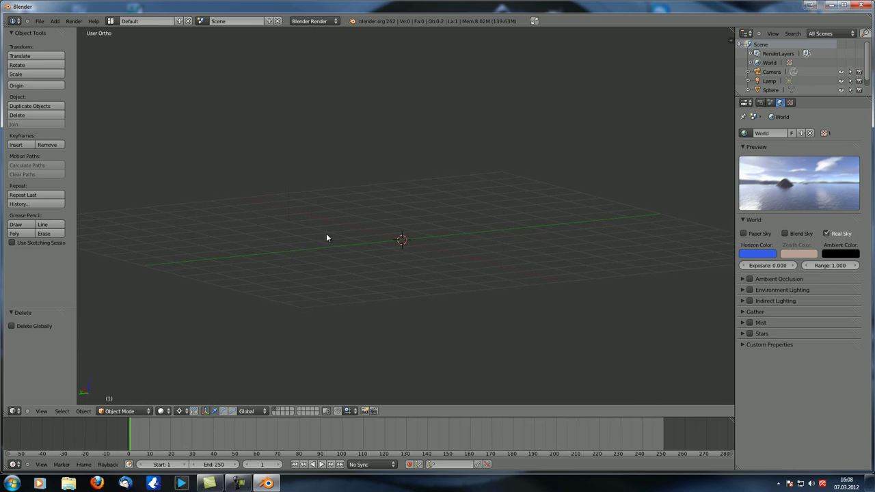
{"action": "key", "text": "KP_0"}
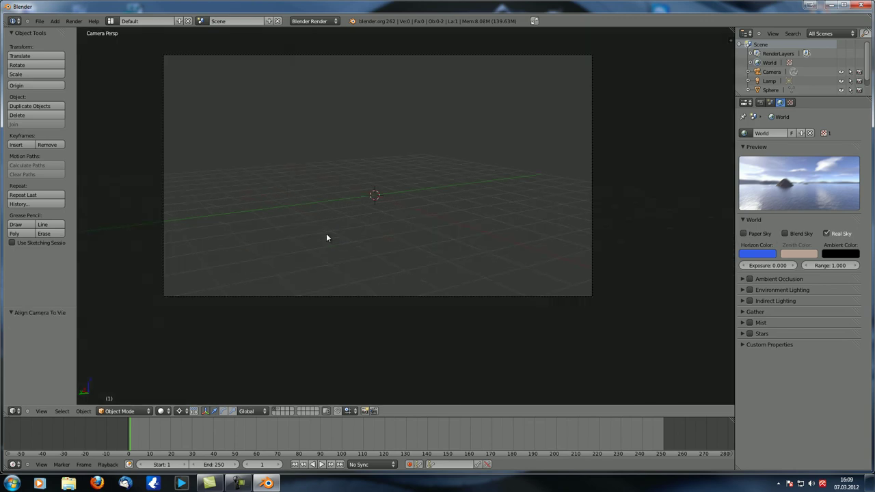
{"action": "key", "text": "F12"}
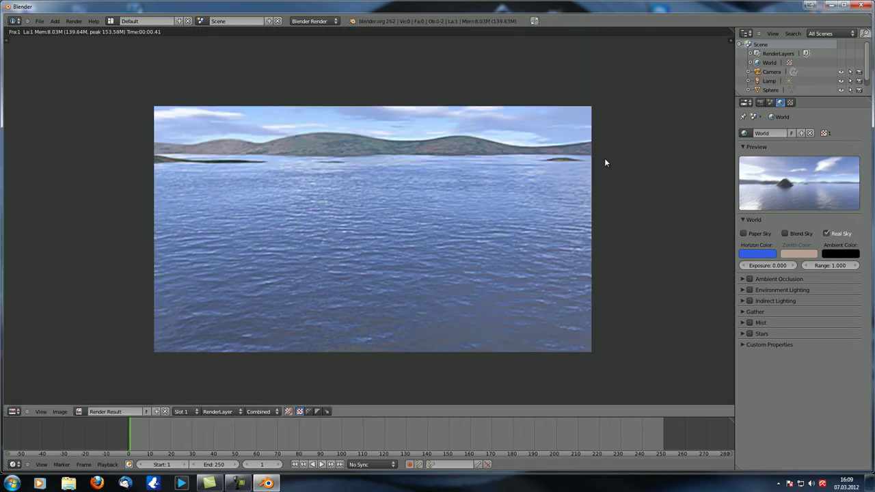
{"action": "key", "text": "Escape"}
Step: Rotate the camera about -74.6° around the global Z axis and render the scene
{"action": "right_click", "coordinate": [456, 296]}
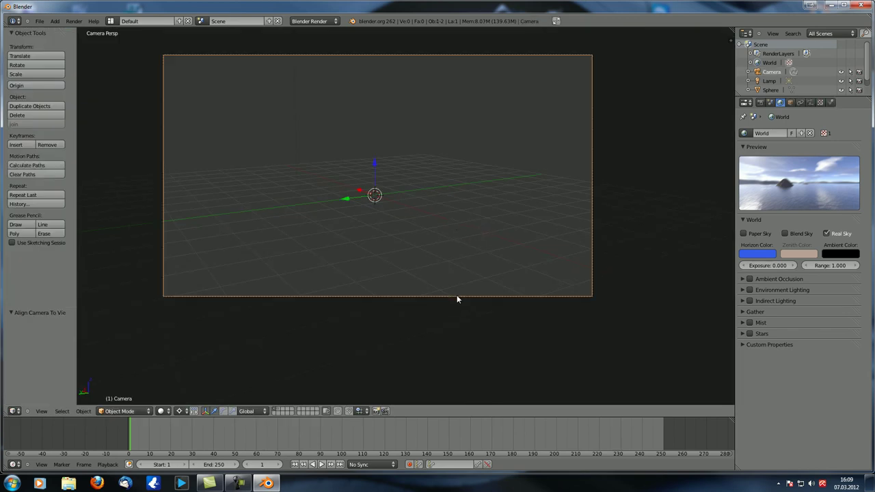
{"action": "key", "text": "r"}
{"action": "key", "text": "z"}
{"action": "left_click", "coordinate": [286, 305]}
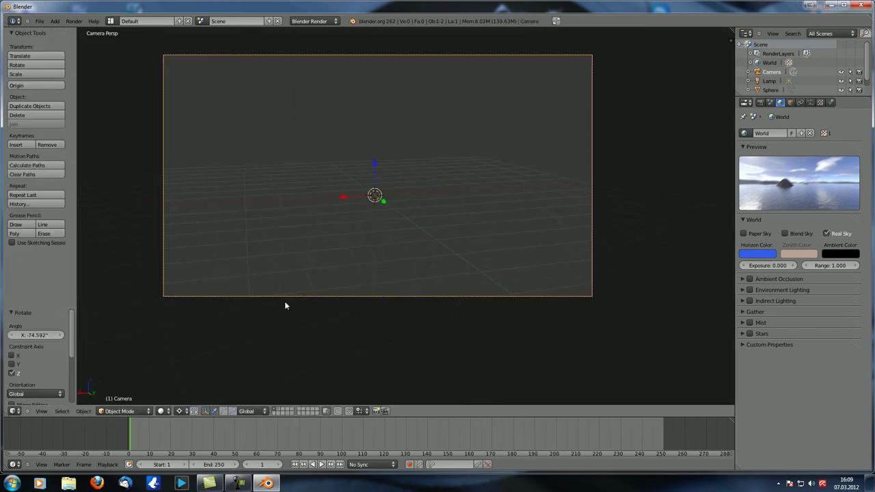
{"action": "key", "text": "F12"}
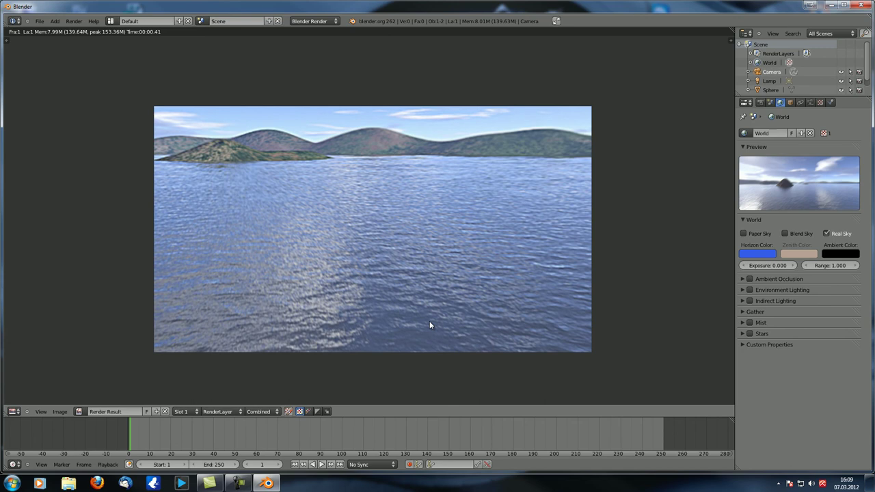
{"action": "key", "text": "Escape"}
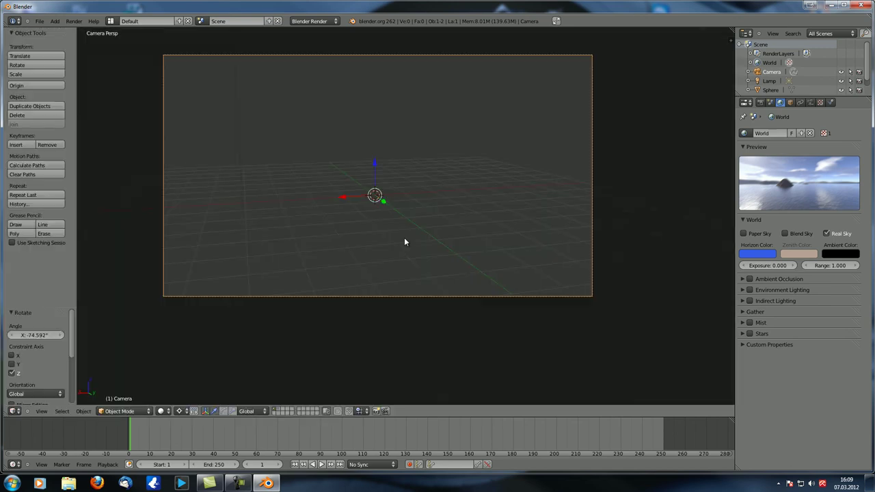
Step: View the camera from outside, open the world texture's settings, and choose AngMap again as its mapping coordinates
{"action": "middle_click_drag", "start_coordinate": [582, 238], "coordinate": [214, 216]}
{"action": "scroll", "coordinate": [562, 252], "scroll_direction": "down", "scroll_amount": 2}
{"action": "middle_click_drag", "start_coordinate": [286, 233], "coordinate": [488, 261]}
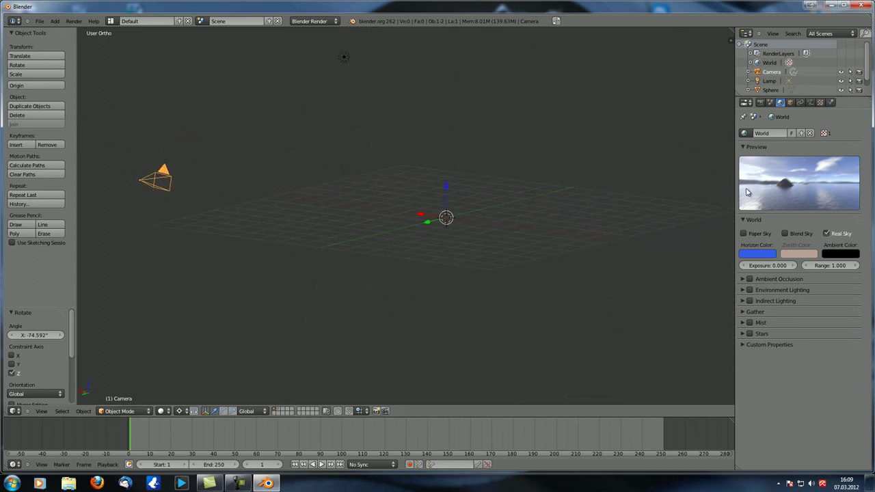
{"action": "middle_click_drag", "start_coordinate": [367, 241], "coordinate": [682, 203]}
{"action": "left_click", "coordinate": [821, 102]}
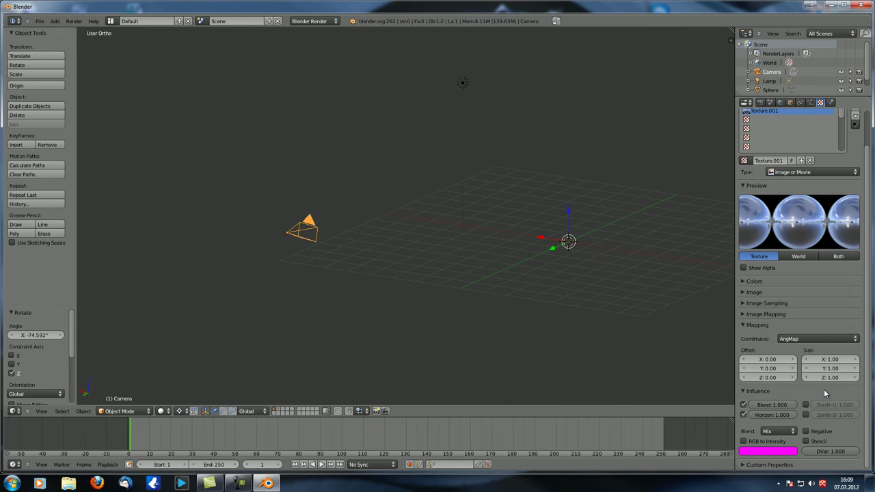
{"action": "left_click", "coordinate": [790, 339]}
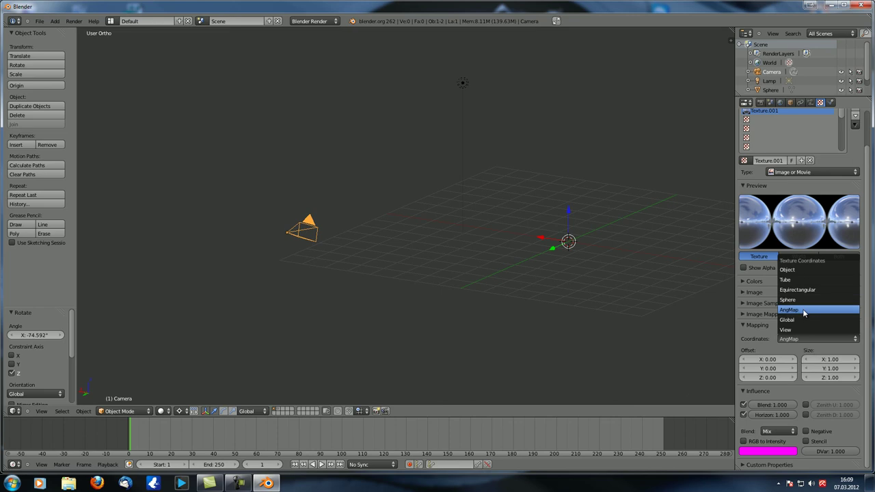
{"action": "left_click", "coordinate": [804, 311]}
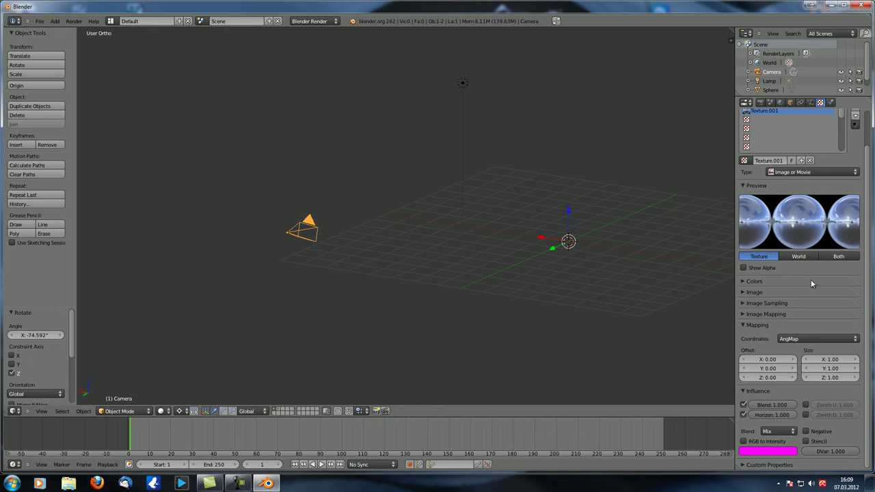
Step: Replace the world texture's image with Halle_01.jpg from the Projects folder and examine the panorama in Windows-Fotoanzeige
{"action": "scroll", "coordinate": [813, 295], "scroll_direction": "up", "scroll_amount": 2}
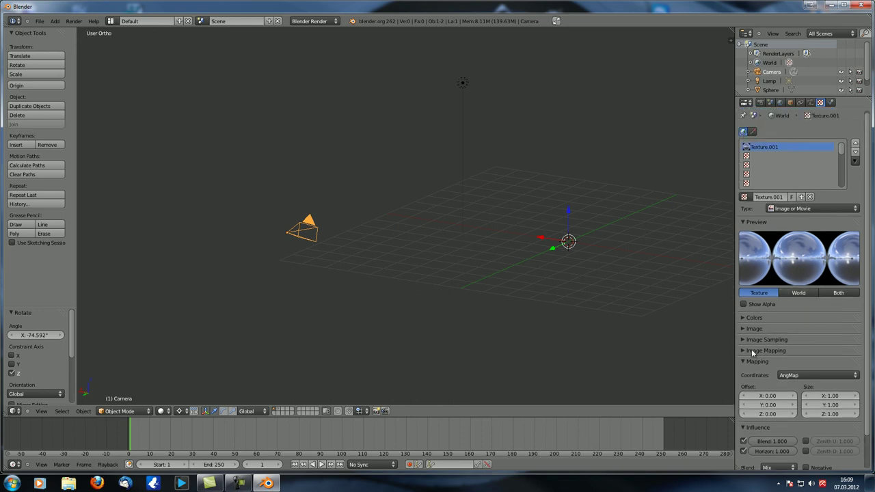
{"action": "left_click", "coordinate": [743, 328]}
{"action": "left_click", "coordinate": [847, 344]}
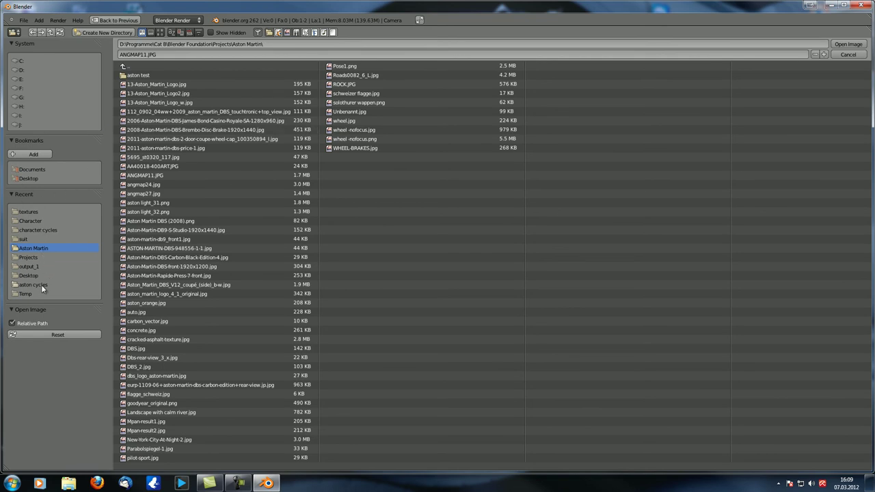
{"action": "left_click", "coordinate": [41, 257]}
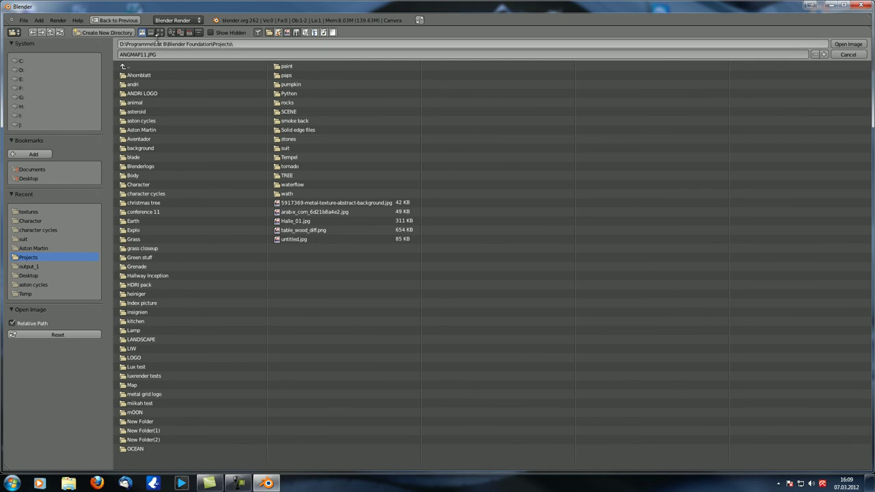
{"action": "left_click", "coordinate": [161, 33]}
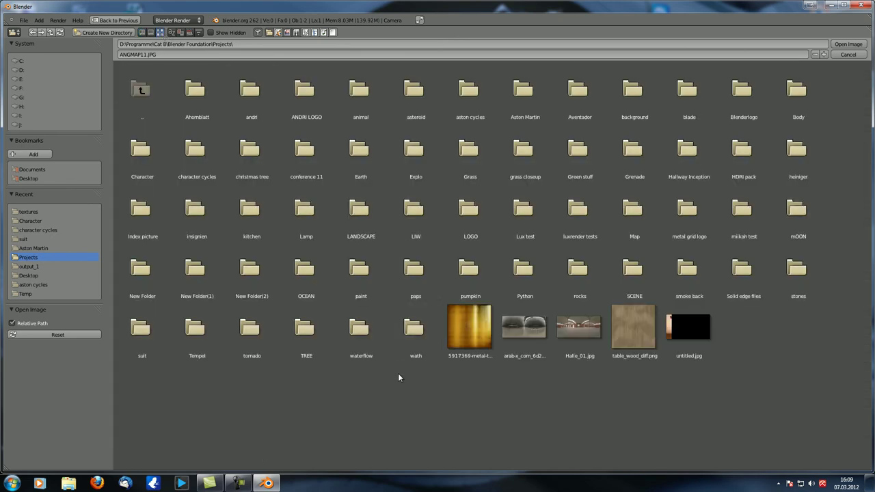
{"action": "double_click", "coordinate": [575, 335]}
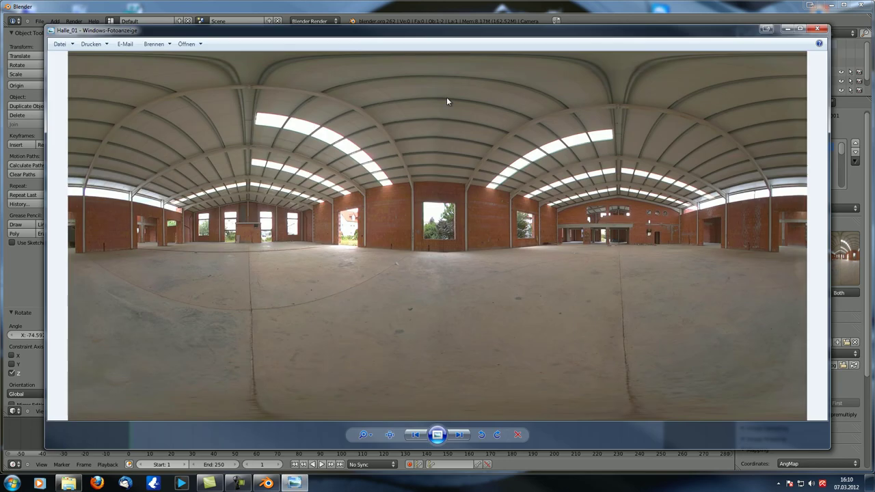
{"action": "left_click_drag", "start_coordinate": [438, 34], "coordinate": [429, 31]}
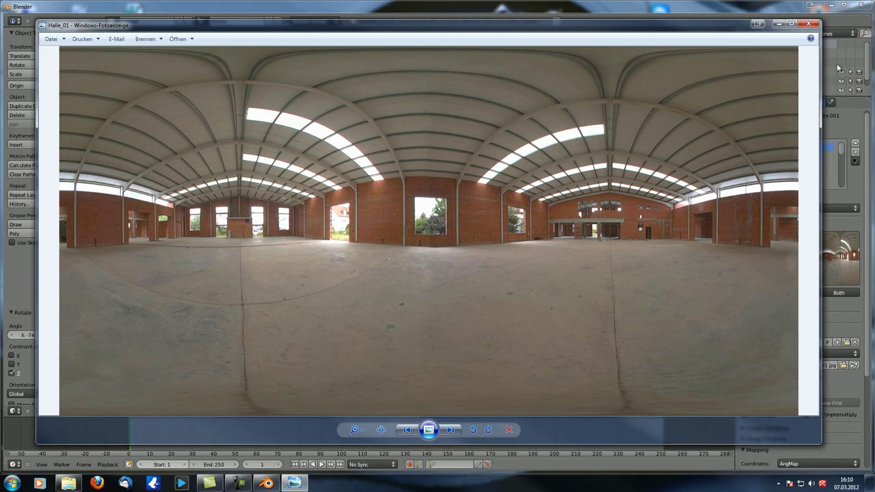
{"action": "left_click", "coordinate": [809, 23]}
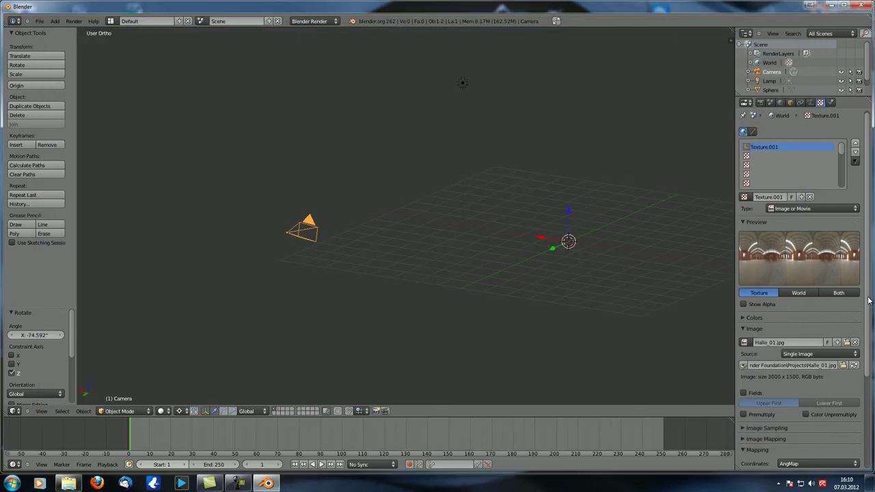
Step: Set the world texture's mapping coordinates to Equirectangular and render the scene
{"action": "scroll", "coordinate": [799, 339], "scroll_direction": "down", "scroll_amount": 5}
{"action": "left_click", "coordinate": [800, 338]}
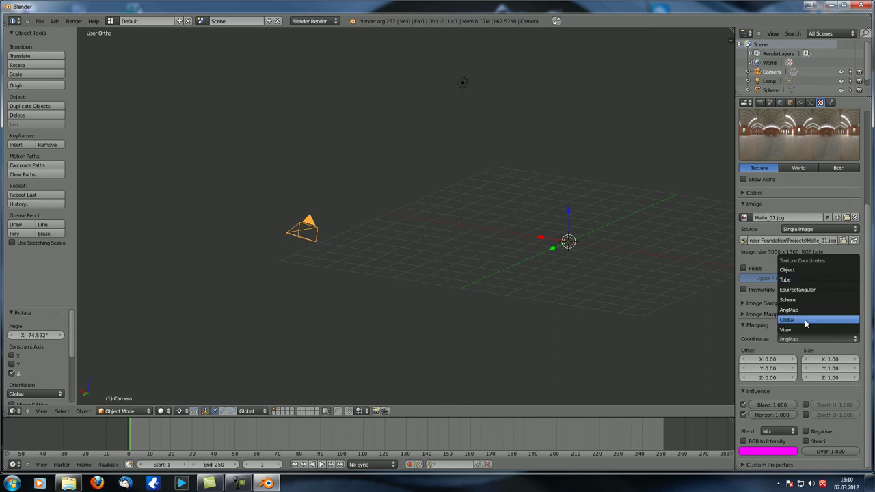
{"action": "left_click", "coordinate": [814, 291]}
{"action": "middle_click_drag", "start_coordinate": [598, 233], "coordinate": [518, 238]}
{"action": "key", "text": "F12"}
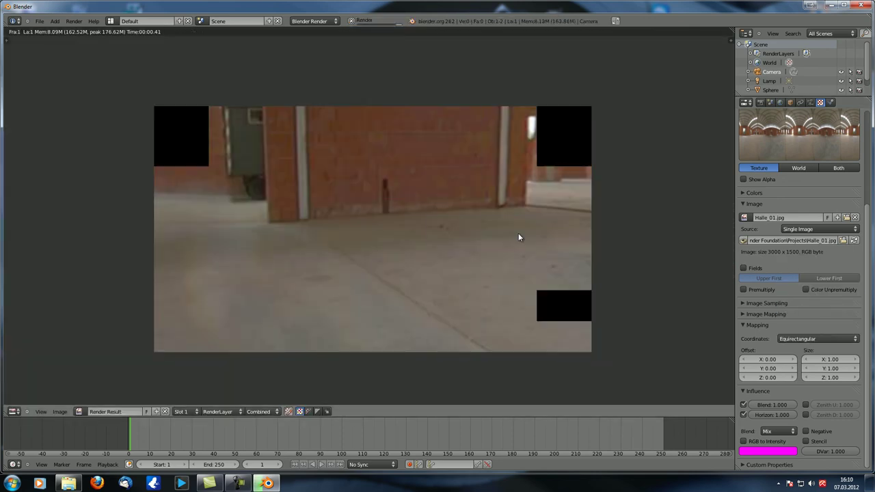
{"action": "key", "text": "Escape"}
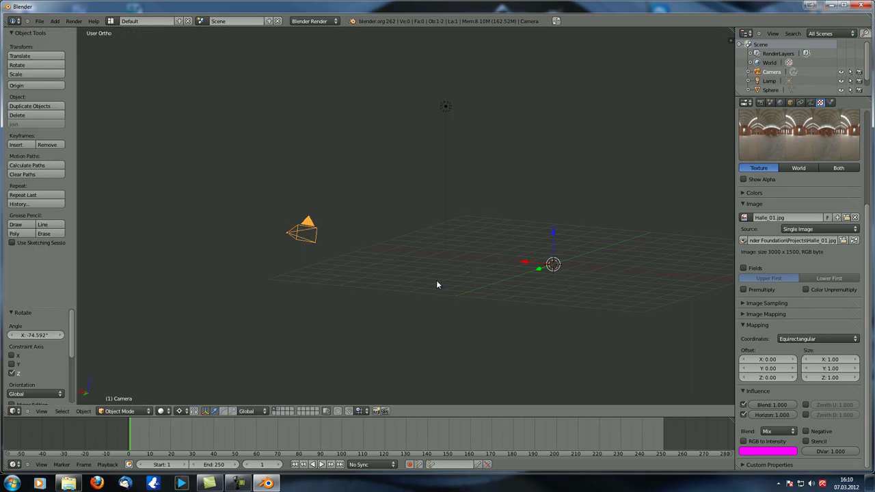
Step: Rotate the camera about -86.3° around the global Z axis and render the hall background
{"action": "key", "text": "r"}
{"action": "key", "text": "z"}
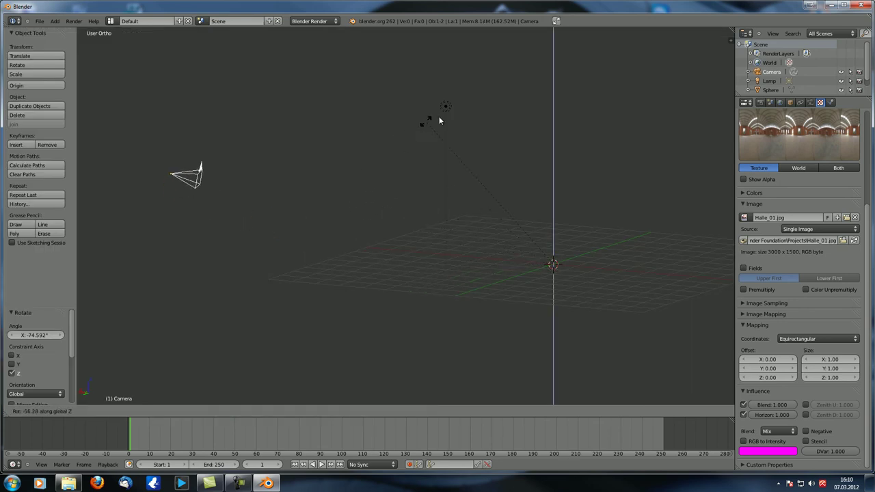
{"action": "left_click", "coordinate": [522, 114]}
{"action": "key", "text": "F12"}
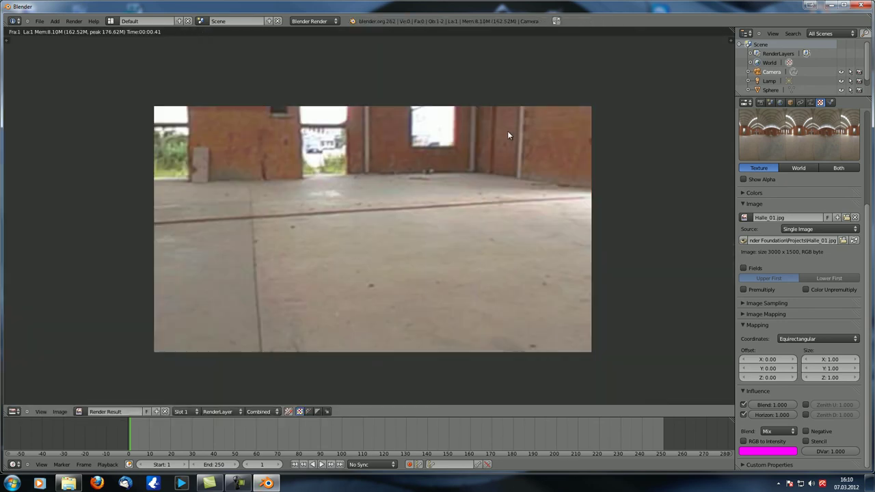
{"action": "key", "text": "Escape"}
Step: Rotate the camera about 11.9° around the global Y axis and render the hall background
{"action": "key", "text": "KP_0"}
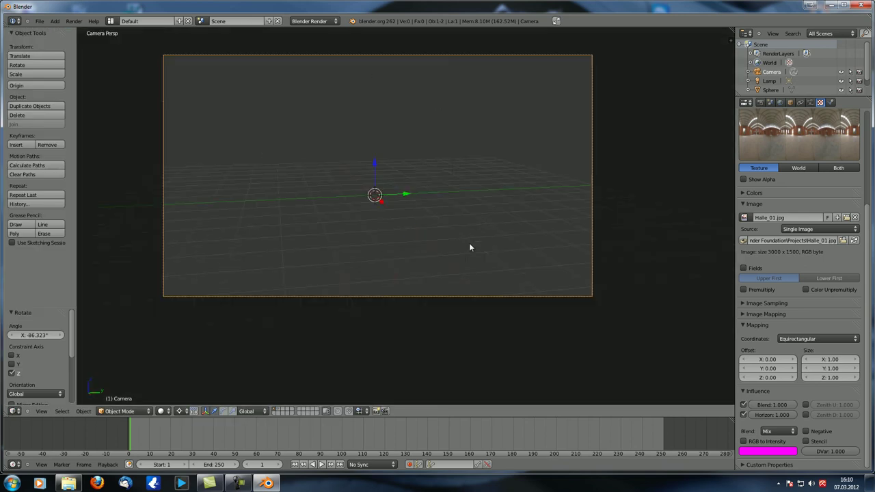
{"action": "key", "text": "r"}
{"action": "key", "text": "y"}
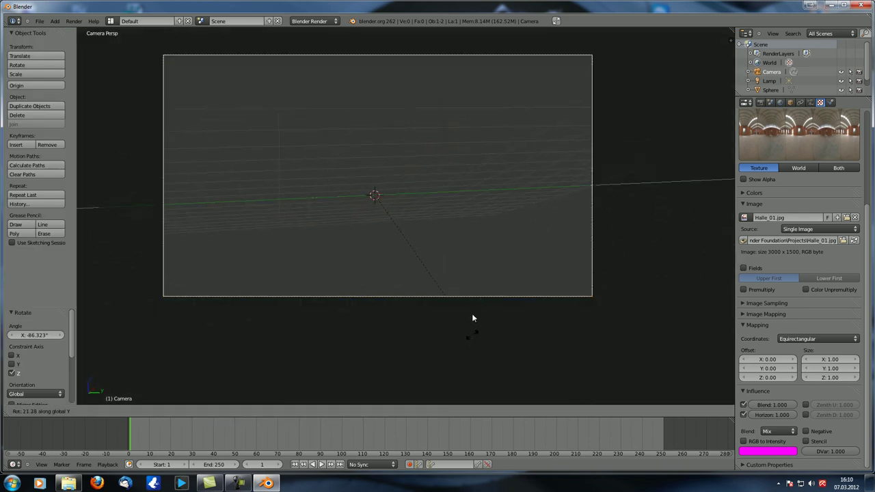
{"action": "left_click", "coordinate": [469, 293]}
{"action": "key", "text": "F12"}
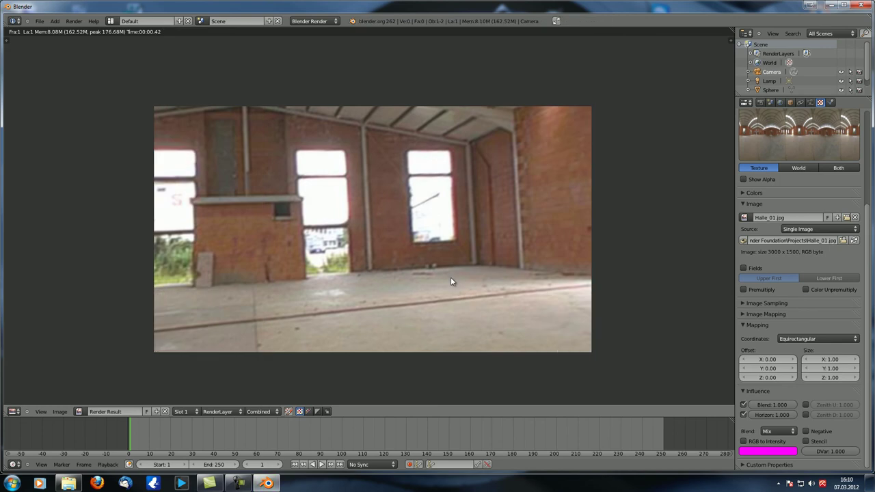
{"action": "key", "text": "Escape"}
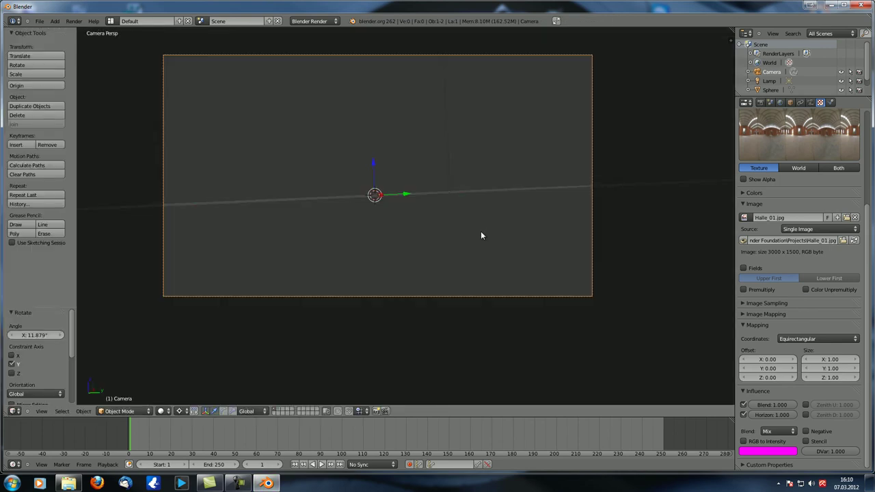
Step: Render the scene again and examine the hall background from the tilted camera
{"action": "key", "text": "F12"}
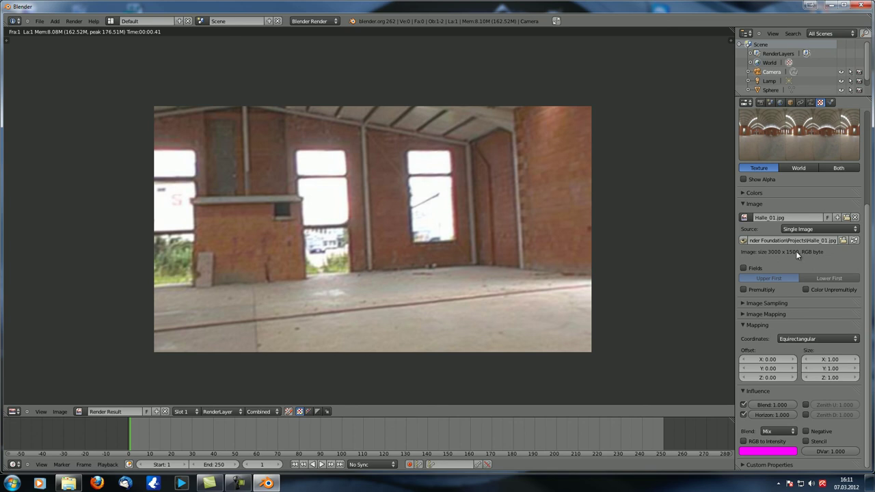
{"action": "middle_click_drag", "start_coordinate": [378, 280], "coordinate": [367, 282]}
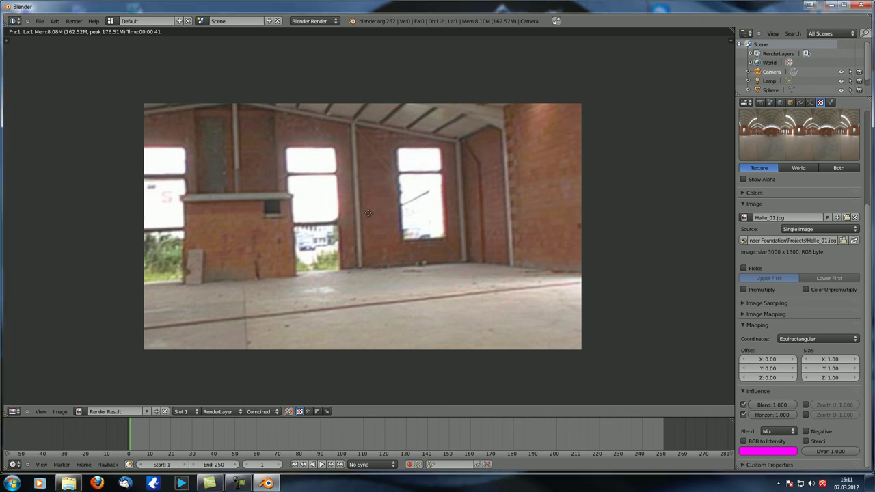
{"action": "middle_click_drag", "start_coordinate": [359, 217], "coordinate": [381, 217]}
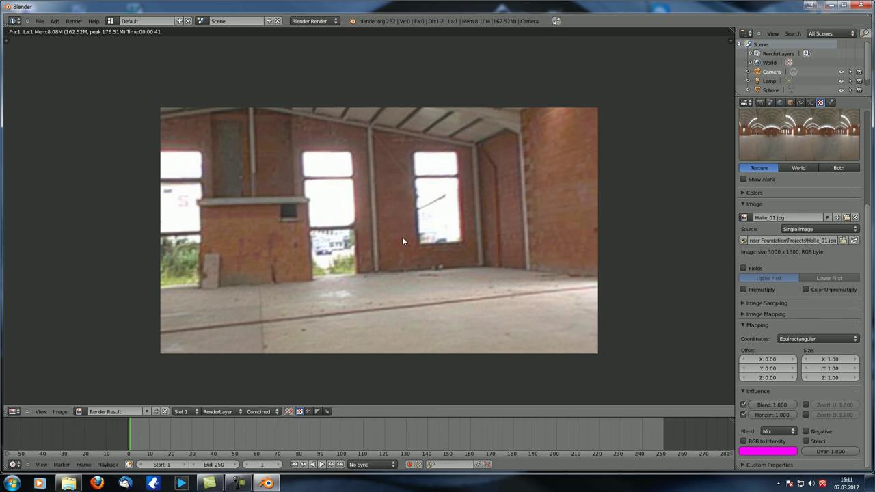
{"action": "middle_click_drag", "start_coordinate": [403, 238], "coordinate": [368, 212]}
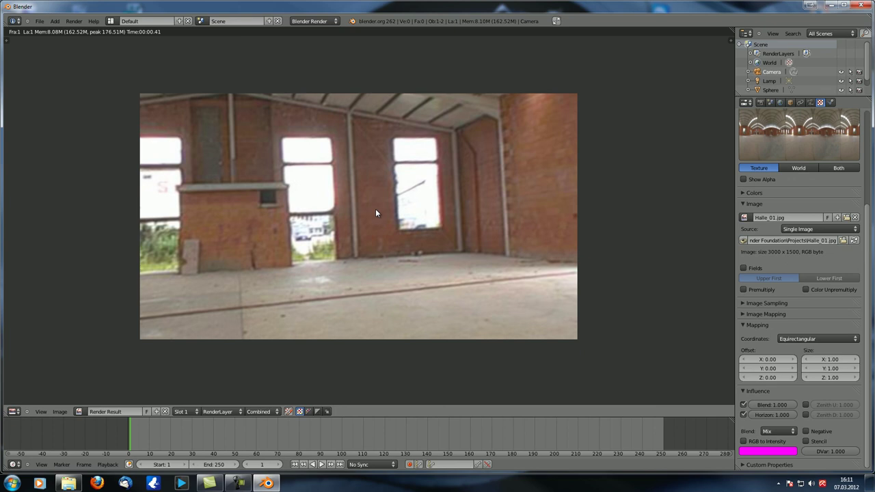
{"action": "key", "text": "Escape"}
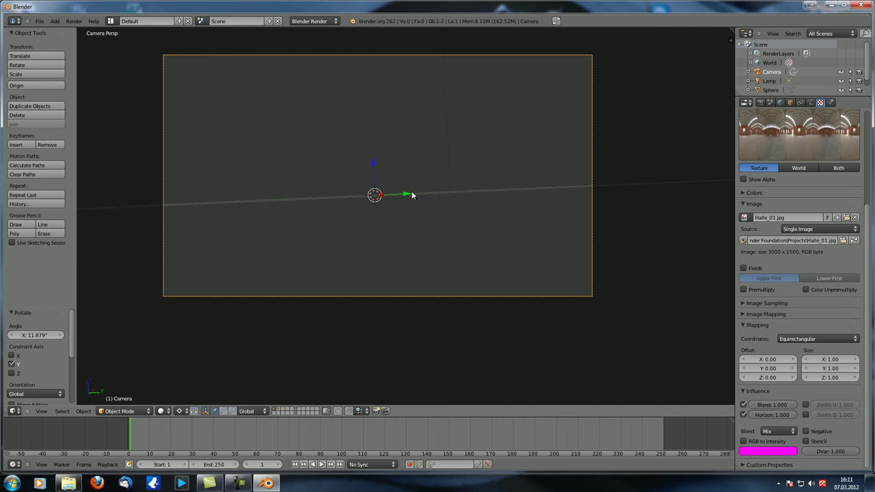
Step: Enable Blend Sky for the world with a pure red zenith color (H 0, S 1, V 1) and render the scene
{"action": "middle_click_drag", "start_coordinate": [412, 196], "coordinate": [417, 267]}
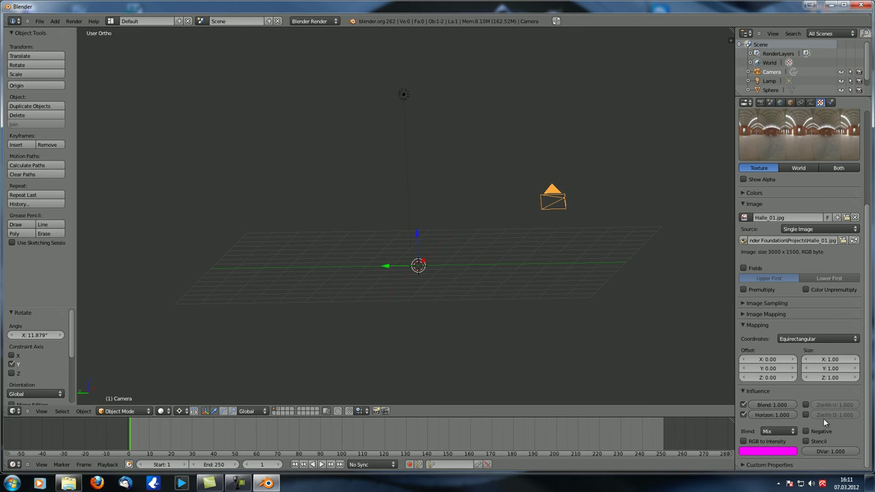
{"action": "scroll", "coordinate": [817, 274], "scroll_direction": "up", "scroll_amount": 4}
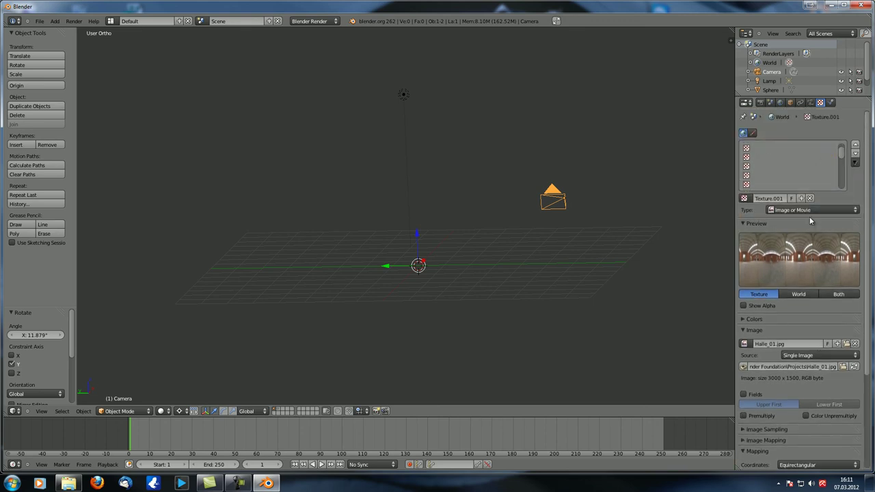
{"action": "scroll", "coordinate": [796, 214], "scroll_direction": "down", "scroll_amount": 2}
{"action": "scroll", "coordinate": [796, 214], "scroll_direction": "down", "scroll_amount": 2}
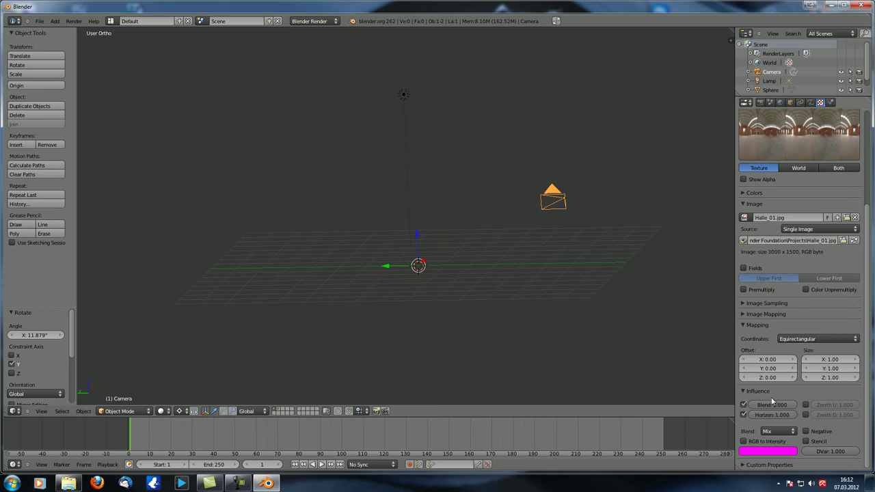
{"action": "left_click", "coordinate": [781, 103]}
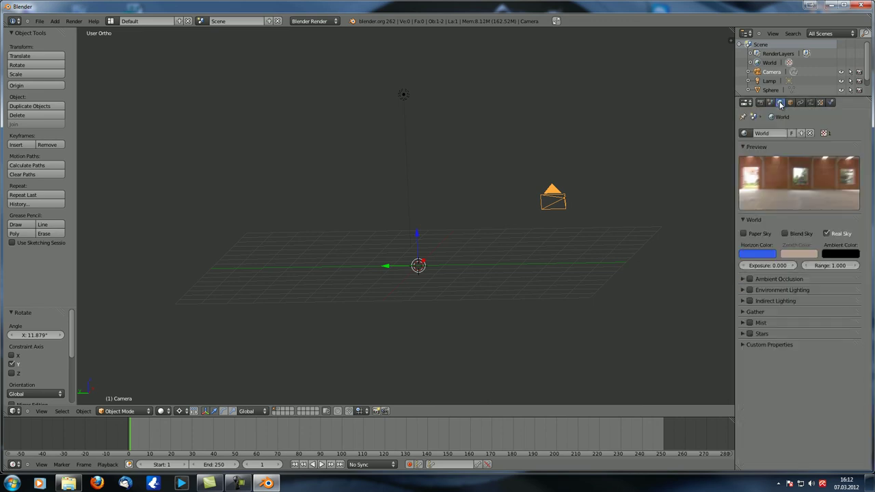
{"action": "left_click", "coordinate": [786, 234]}
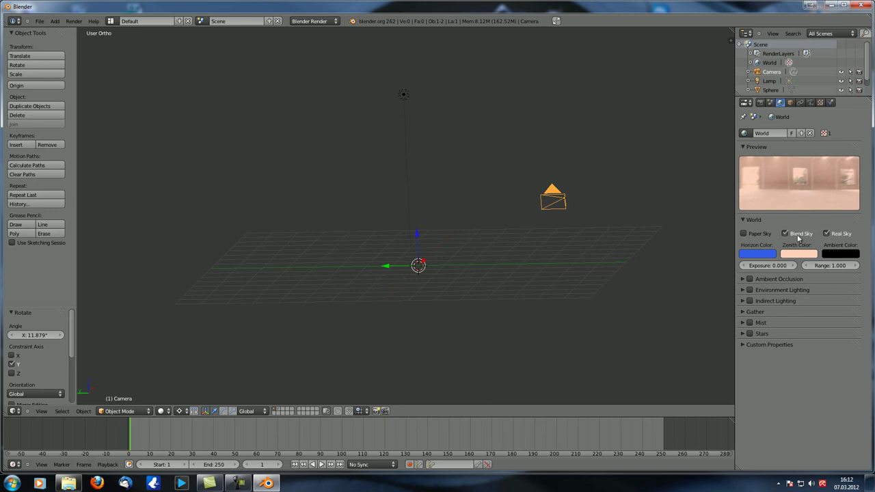
{"action": "left_click", "coordinate": [798, 253]}
{"action": "left_click_drag", "start_coordinate": [766, 182], "coordinate": [770, 224]}
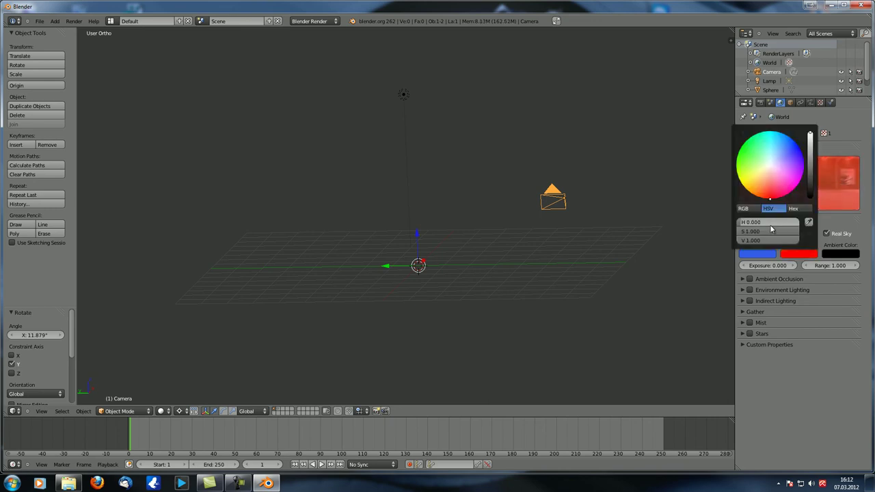
{"action": "middle_click_drag", "start_coordinate": [558, 260], "coordinate": [450, 276]}
{"action": "key", "text": "F12"}
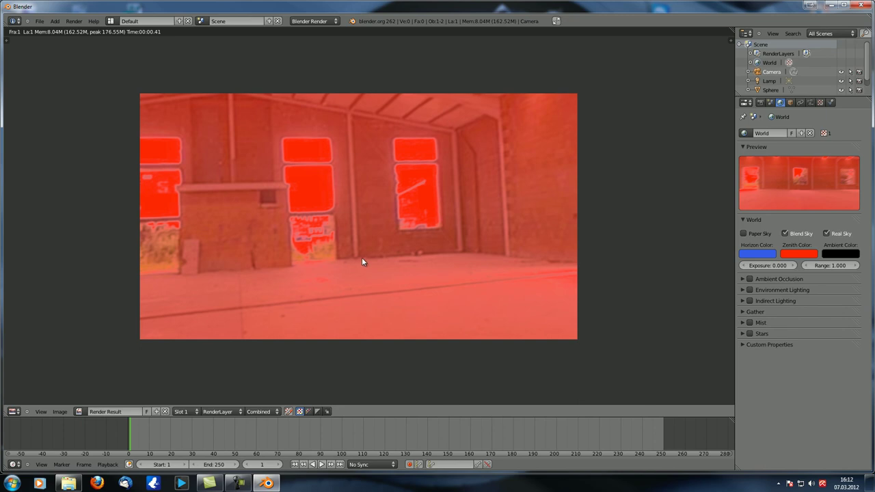
Step: Turn off the world texture's Blend influence and render the scene
{"action": "left_click", "coordinate": [820, 102]}
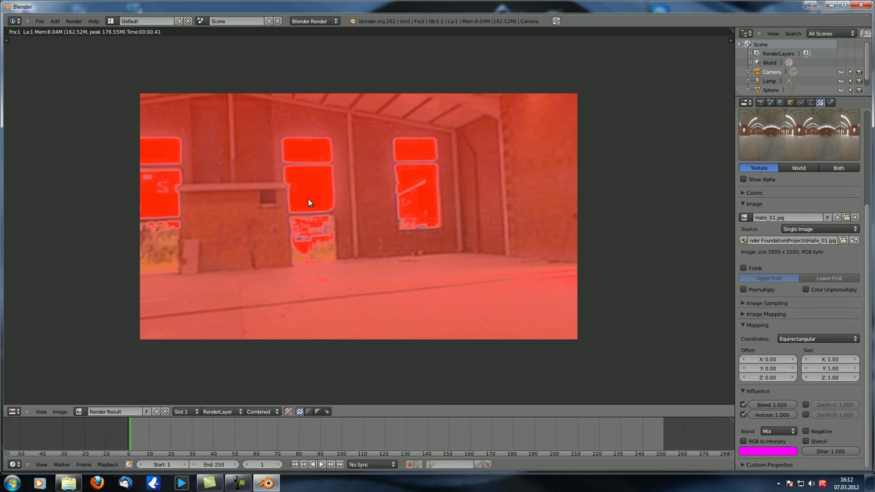
{"action": "left_click", "coordinate": [743, 405]}
{"action": "key", "text": "F12"}
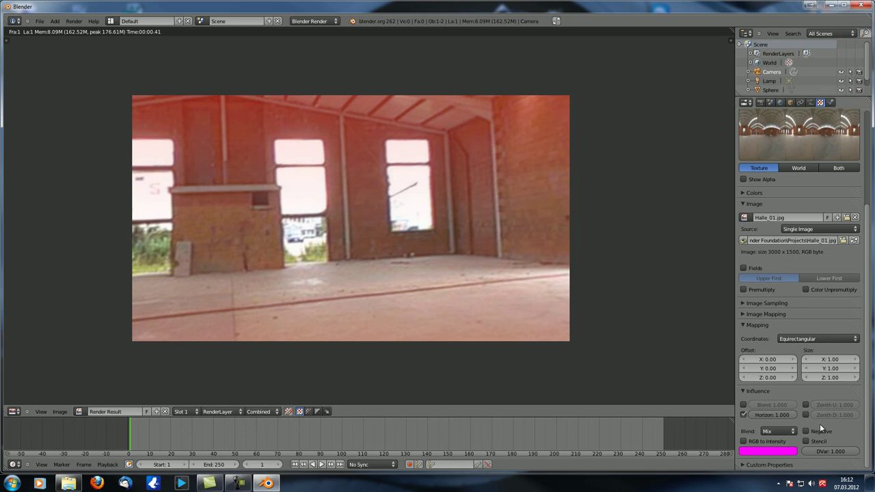
Step: Re-enable the world texture's Blend influence and turn on its Zenith Up and Zenith Down influences
{"action": "left_click", "coordinate": [744, 405]}
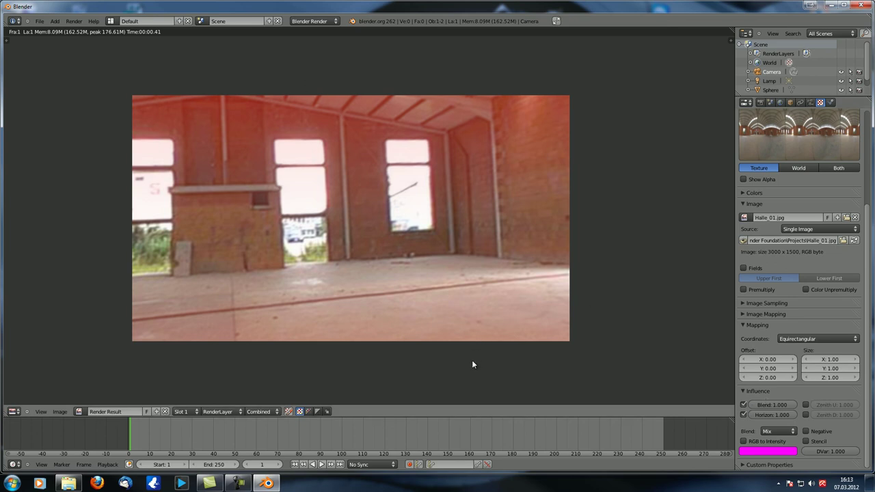
{"action": "left_click", "coordinate": [807, 404]}
{"action": "left_click", "coordinate": [808, 415]}
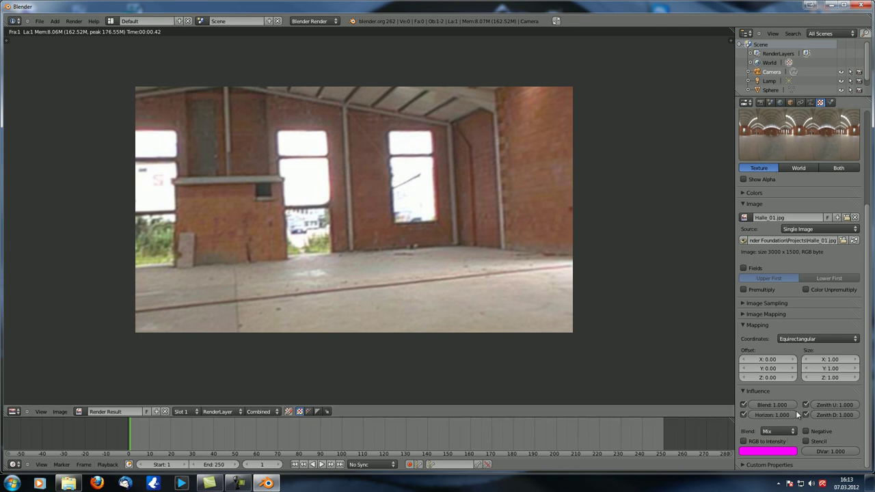
{"action": "scroll", "coordinate": [767, 117], "scroll_direction": "up", "scroll_amount": 5}
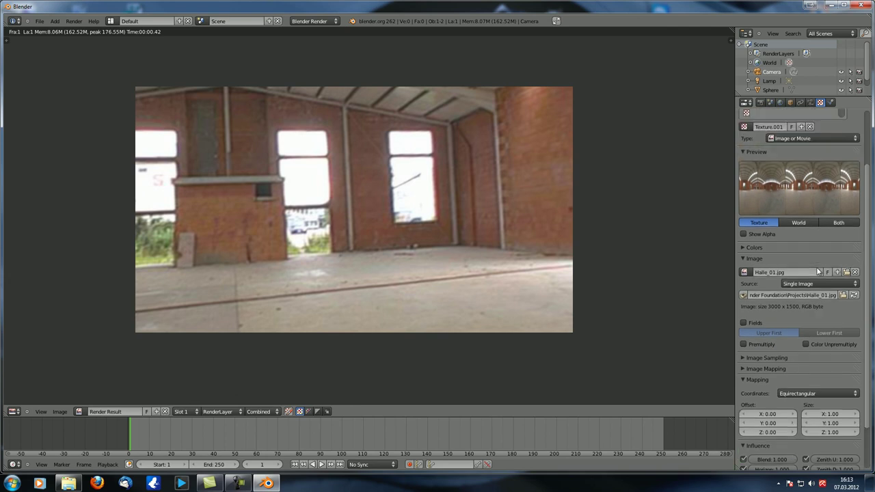
{"action": "scroll", "coordinate": [797, 269], "scroll_direction": "down", "scroll_amount": 4}
Step: Turn off the world texture's Horizon influence, keeping Blend enabled, and render the scene
{"action": "left_click", "coordinate": [744, 415]}
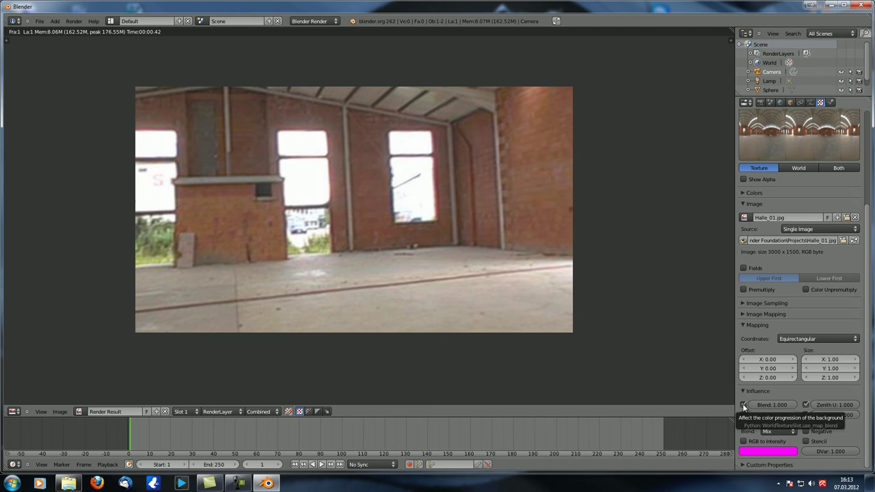
{"action": "left_click", "coordinate": [744, 405]}
{"action": "key", "text": "F12"}
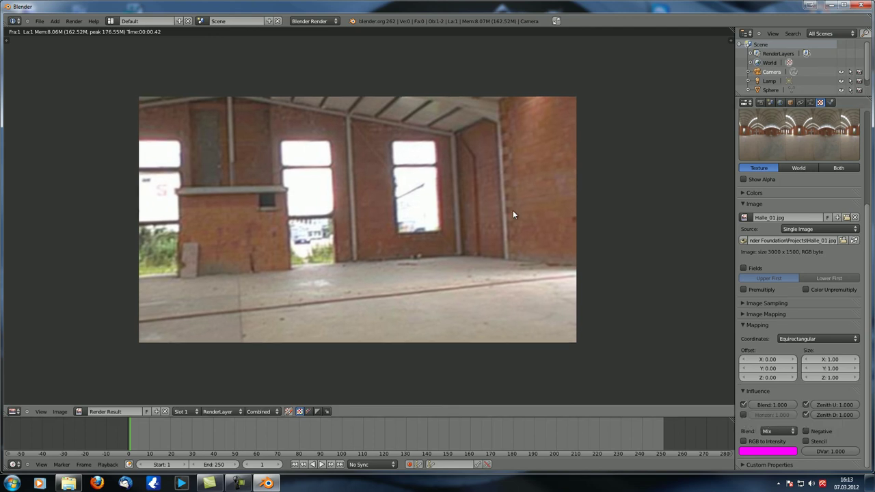
{"action": "key", "text": "F12"}
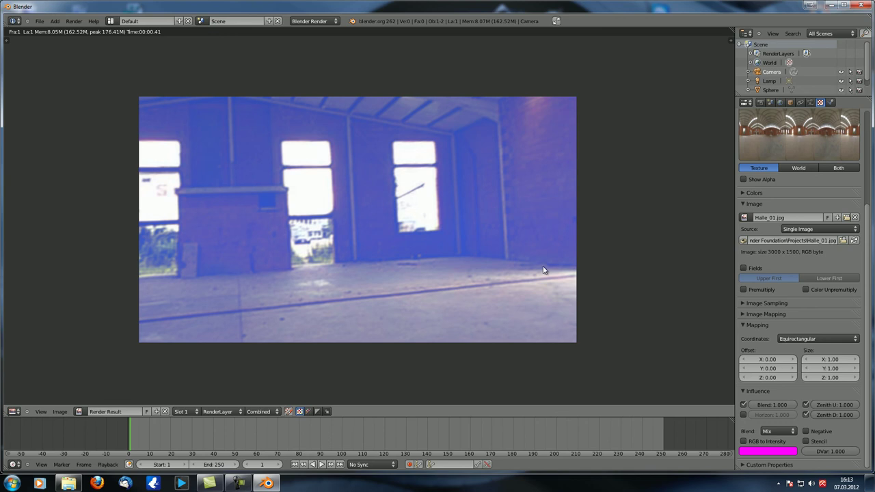
Step: Disable the world texture's Blend influence so only the two zenith influences remain, and render the scene
{"action": "left_click", "coordinate": [744, 405]}
{"action": "key", "text": "F12"}
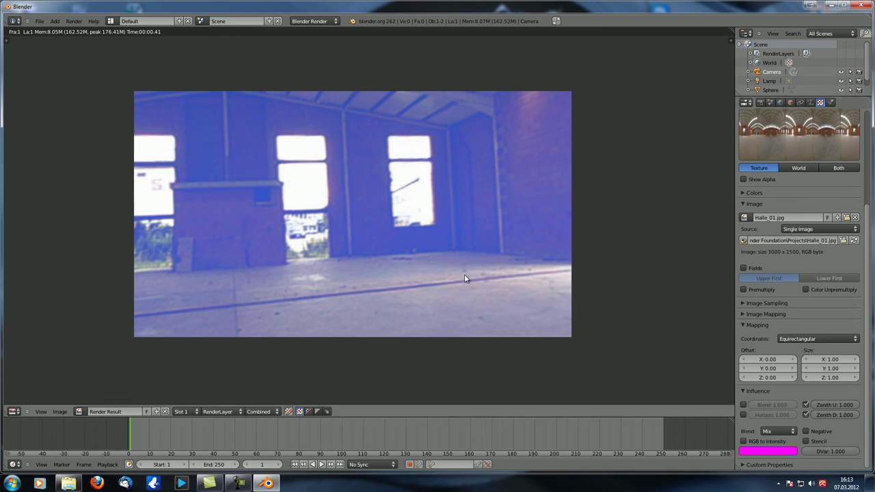
{"action": "key", "text": "F12"}
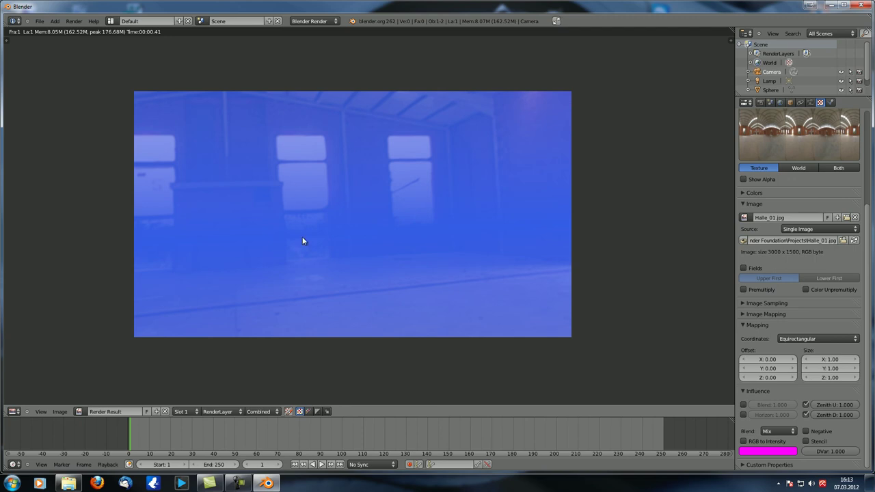
Step: Check the world's sky colors, then enable the texture's Horizon influence and disable Zenith Up and Zenith Down
{"action": "left_click", "coordinate": [780, 103]}
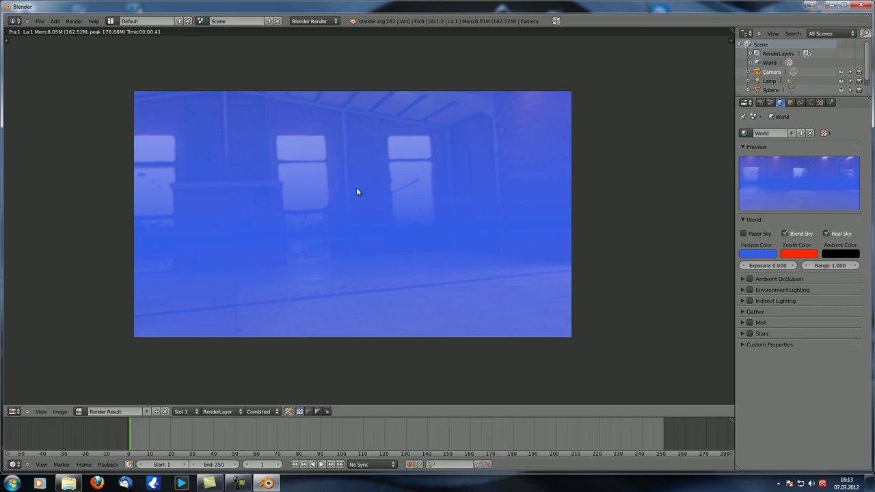
{"action": "left_click", "coordinate": [821, 102]}
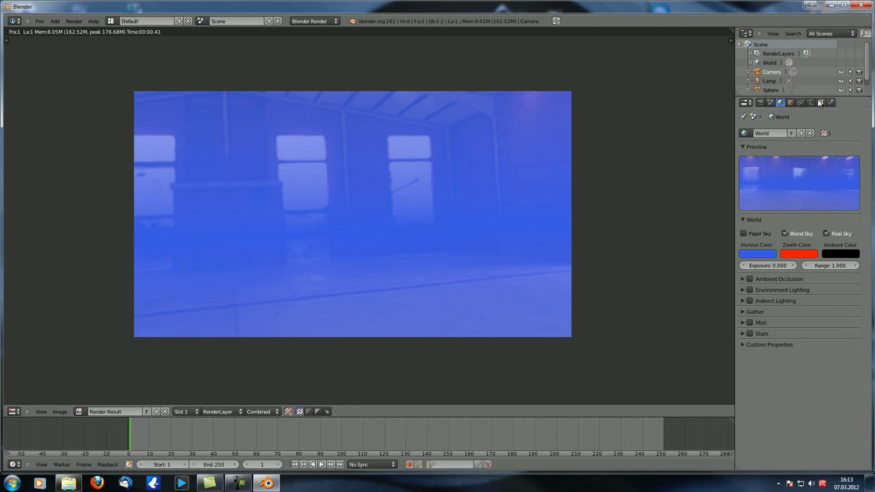
{"action": "left_click", "coordinate": [744, 415]}
{"action": "left_click", "coordinate": [806, 405]}
{"action": "left_click", "coordinate": [807, 415]}
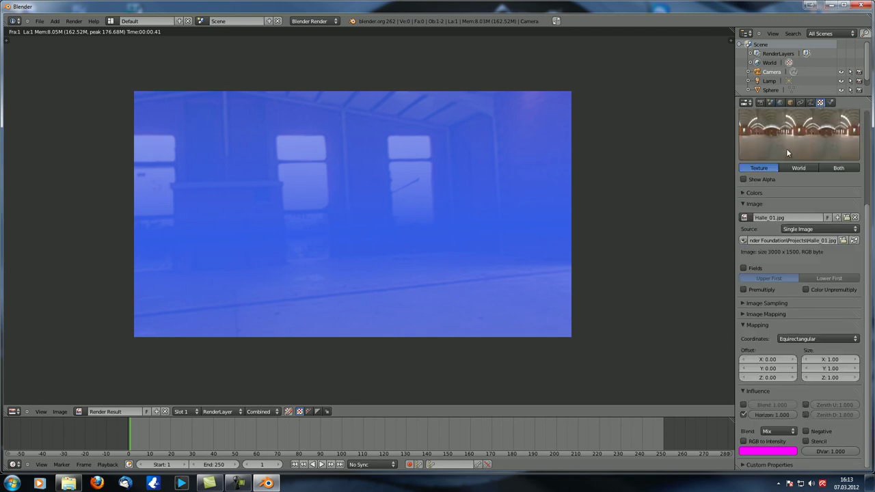
Step: Turn off Blend Sky in the world settings, leaving Real Sky enabled, and render the scene
{"action": "left_click", "coordinate": [780, 103]}
{"action": "left_click", "coordinate": [785, 234]}
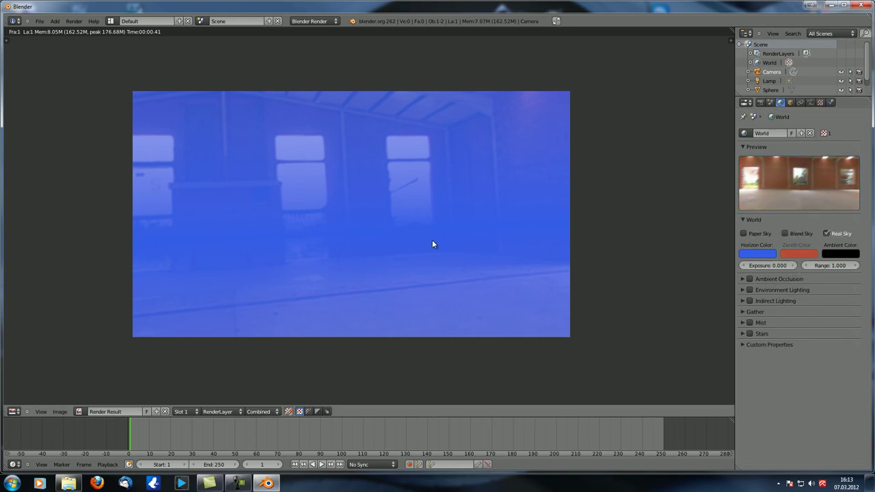
{"action": "key", "text": "F12"}
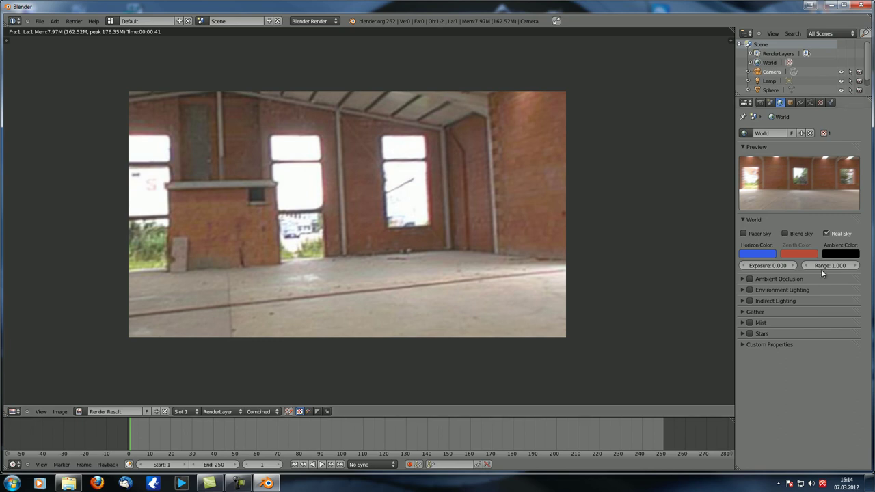
{"action": "left_click", "coordinate": [821, 102]}
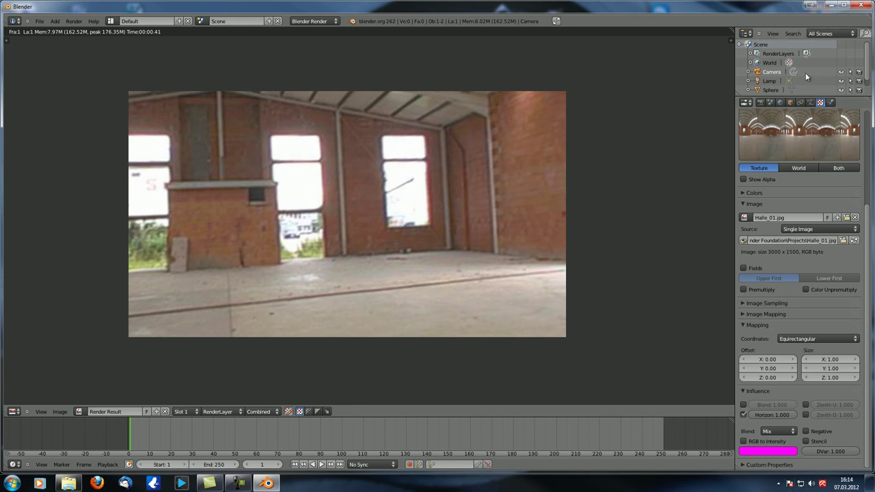
{"action": "left_click", "coordinate": [770, 103]}
{"action": "left_click", "coordinate": [820, 103]}
Step: Brighten the world's ambient color to a neutral gray with a value of 0.190
{"action": "left_click", "coordinate": [781, 103]}
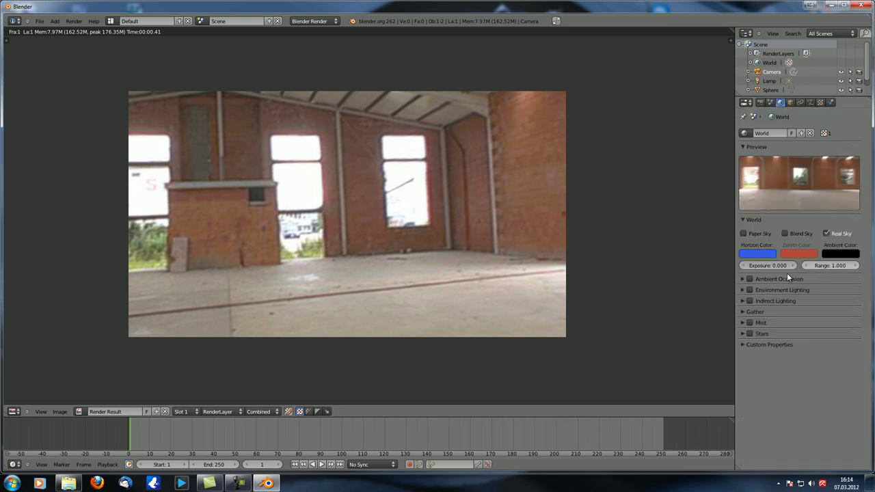
{"action": "left_click", "coordinate": [839, 255]}
{"action": "left_click_drag", "start_coordinate": [856, 188], "coordinate": [855, 166]}
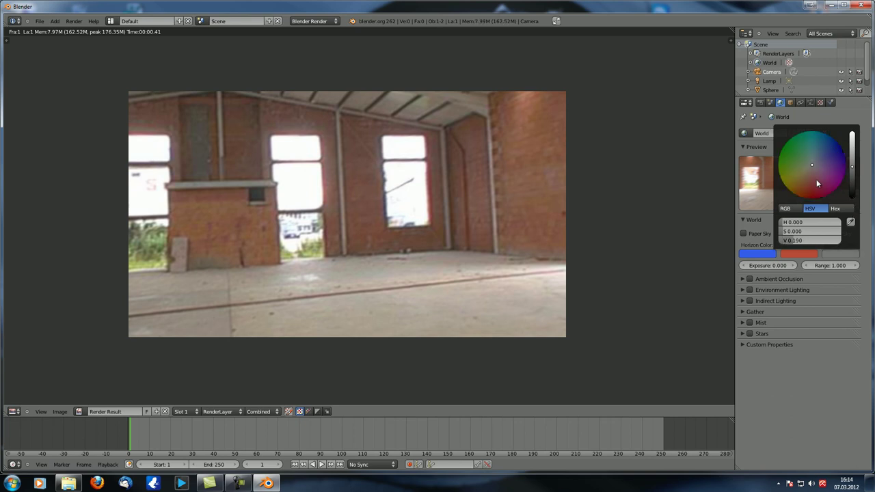